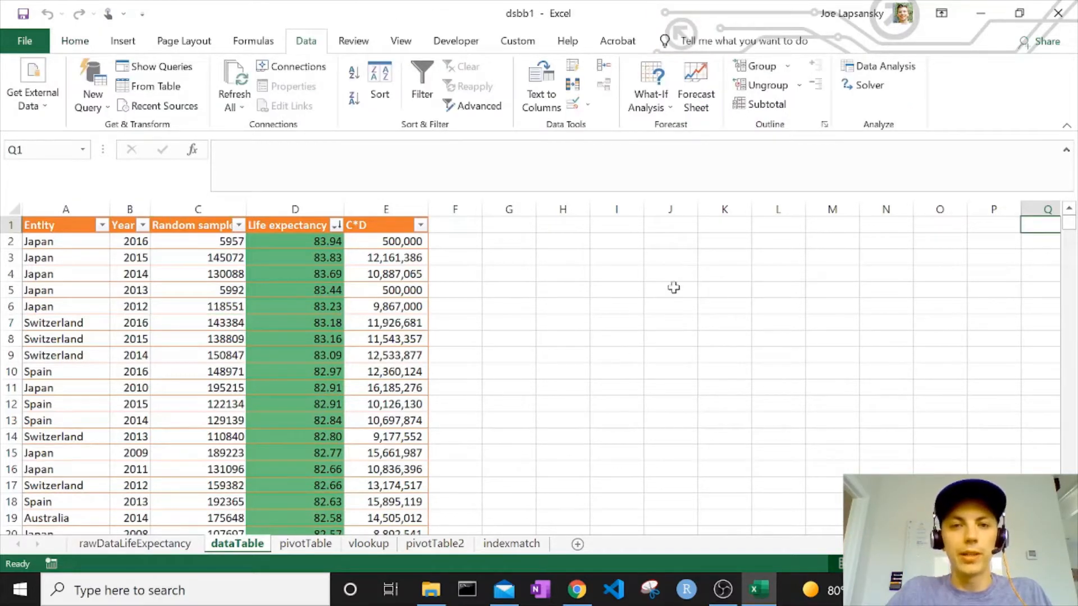
Check in the Excel Add-ins manager that Analysis ToolPak and Solver Add-in are enabled, and accept the selection
click(674, 287)
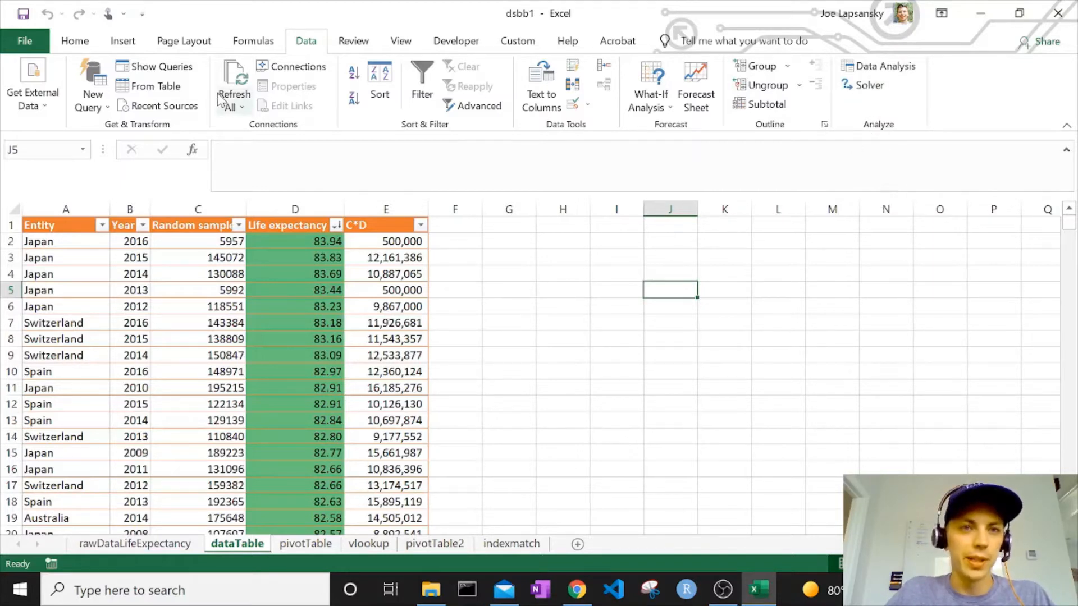
click(41, 46)
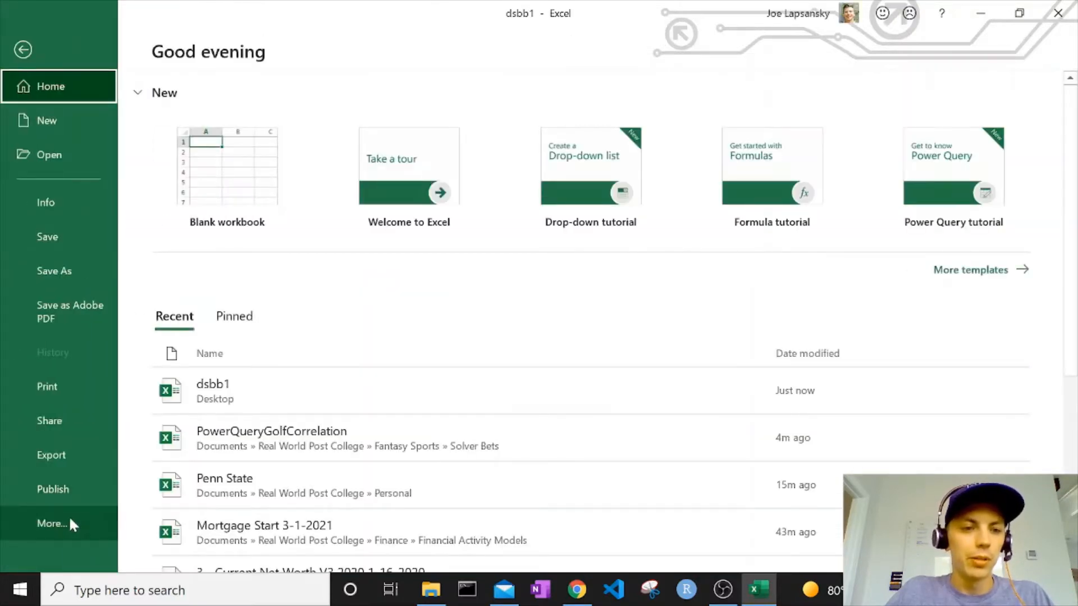
click(70, 520)
click(170, 520)
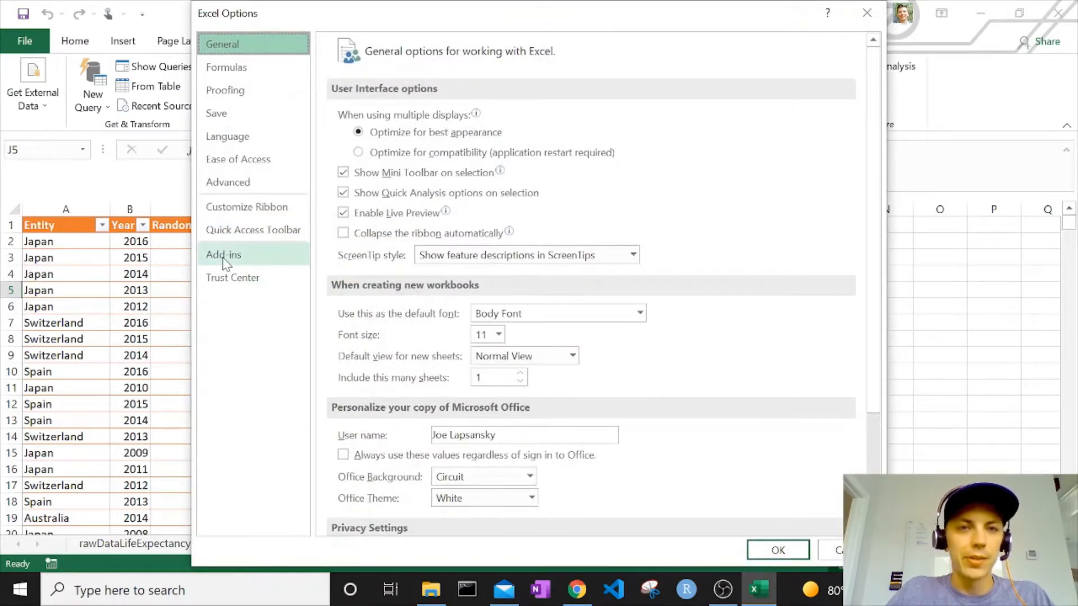
click(224, 260)
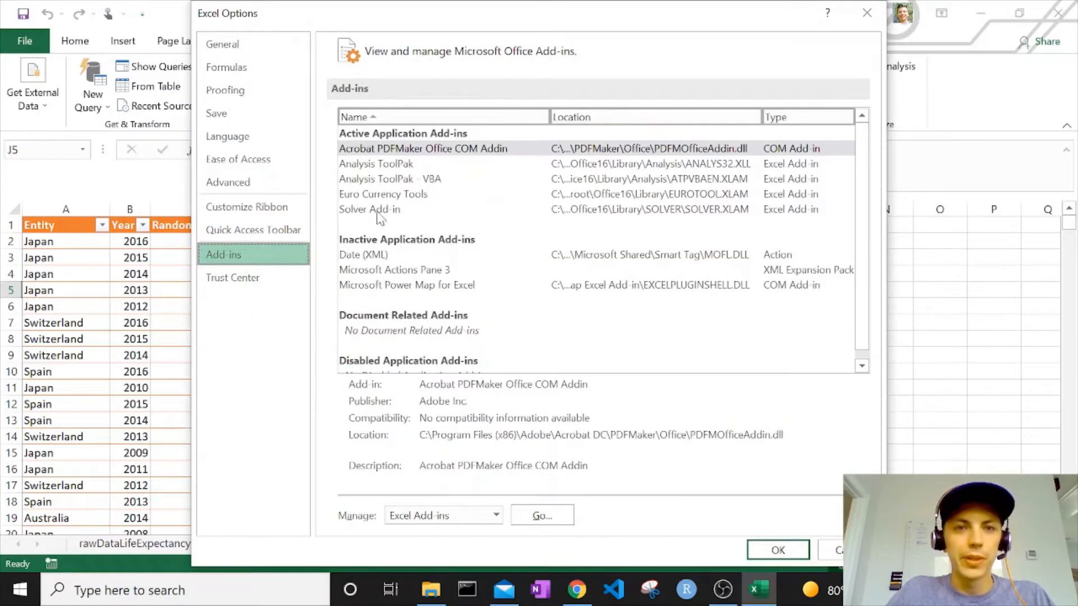
click(449, 517)
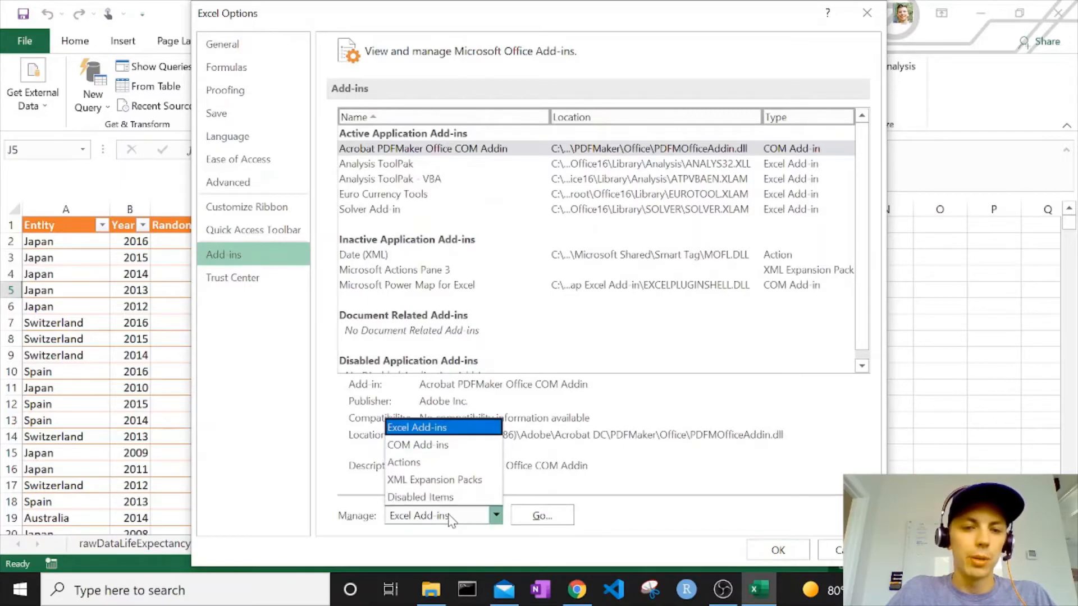
click(422, 428)
click(542, 516)
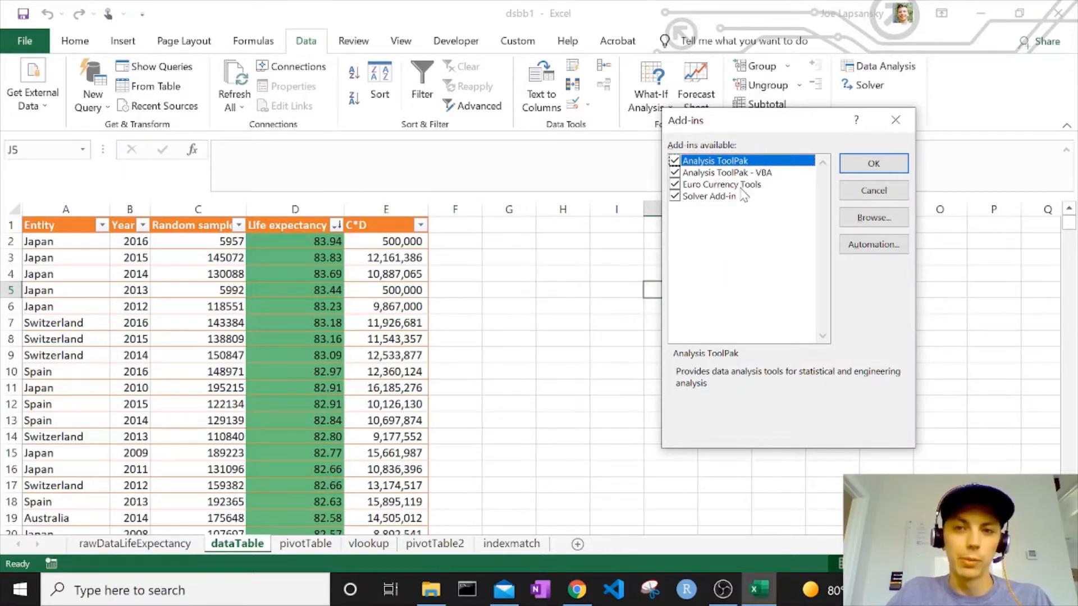
click(892, 163)
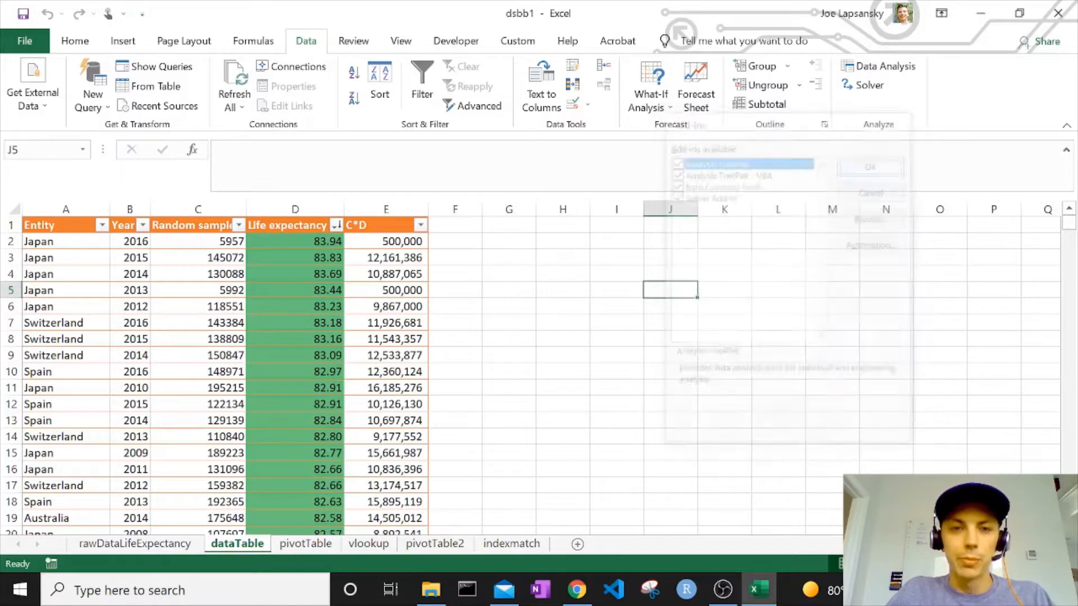
click(637, 365)
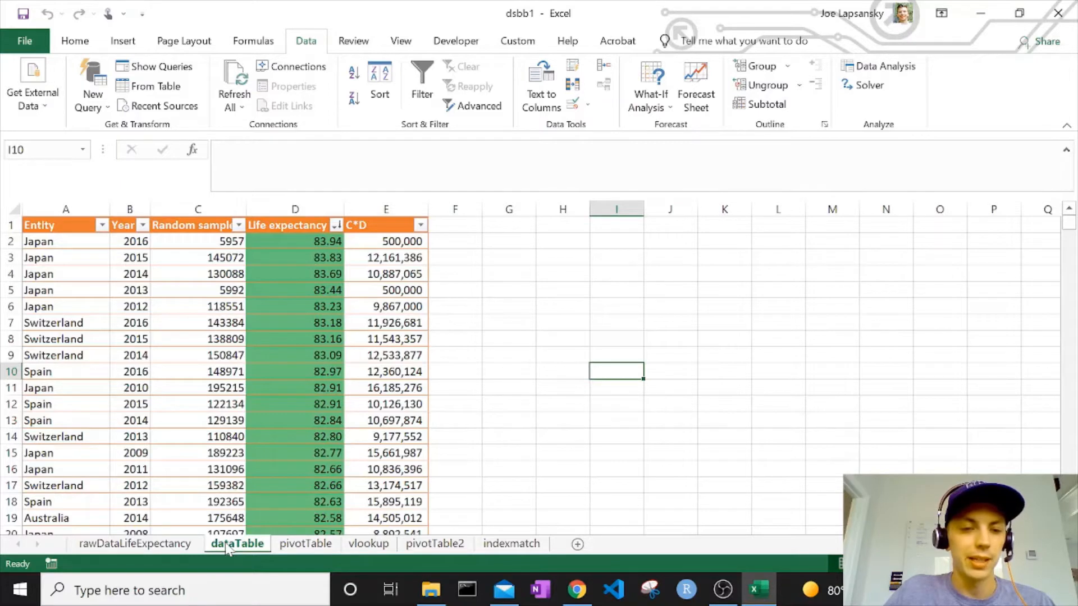
Duplicate the dataTable sheet twice, placing the first copy after it and the second copy before it
drag(227, 548, 320, 512)
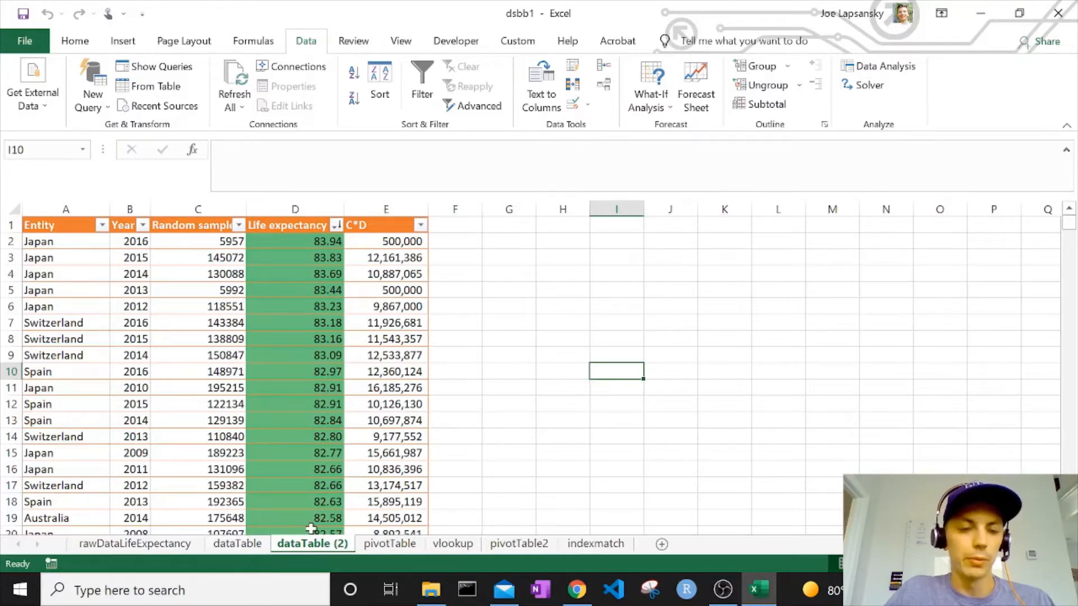
right_click(247, 544)
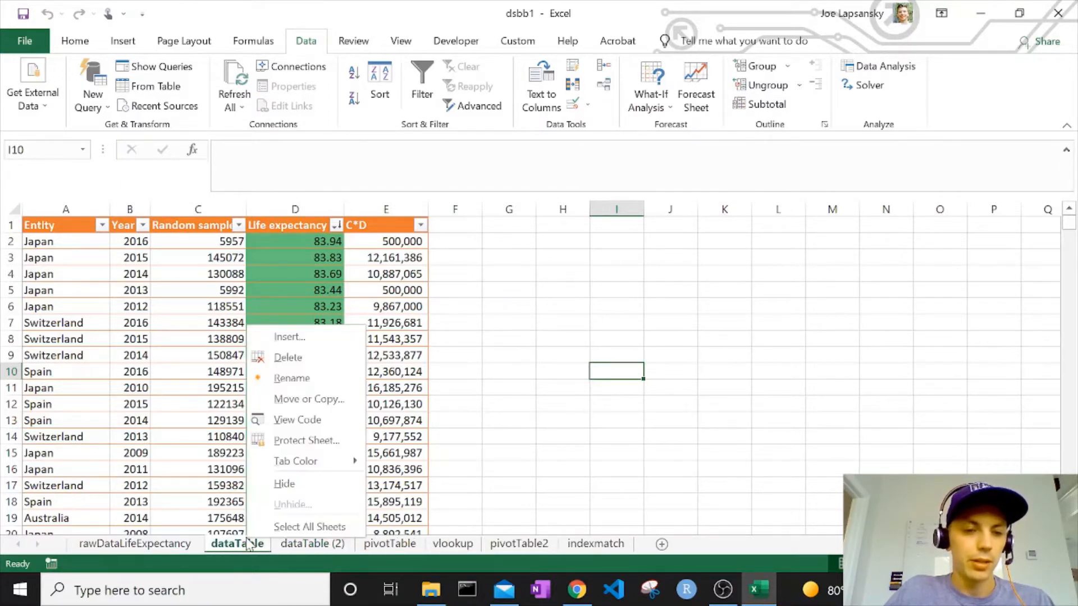
click(292, 397)
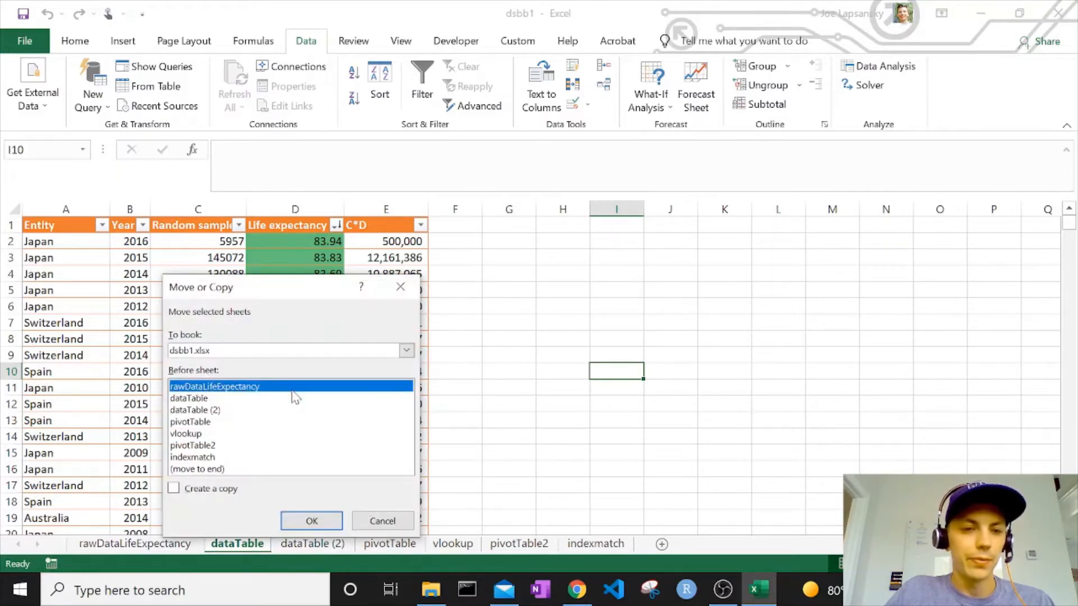
click(174, 488)
click(190, 400)
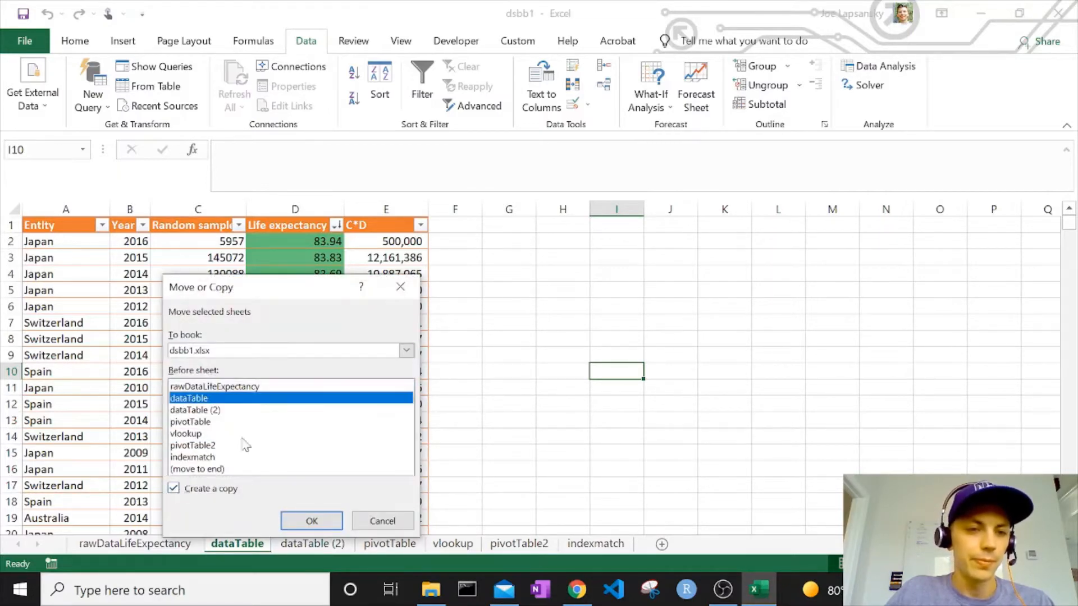
click(310, 521)
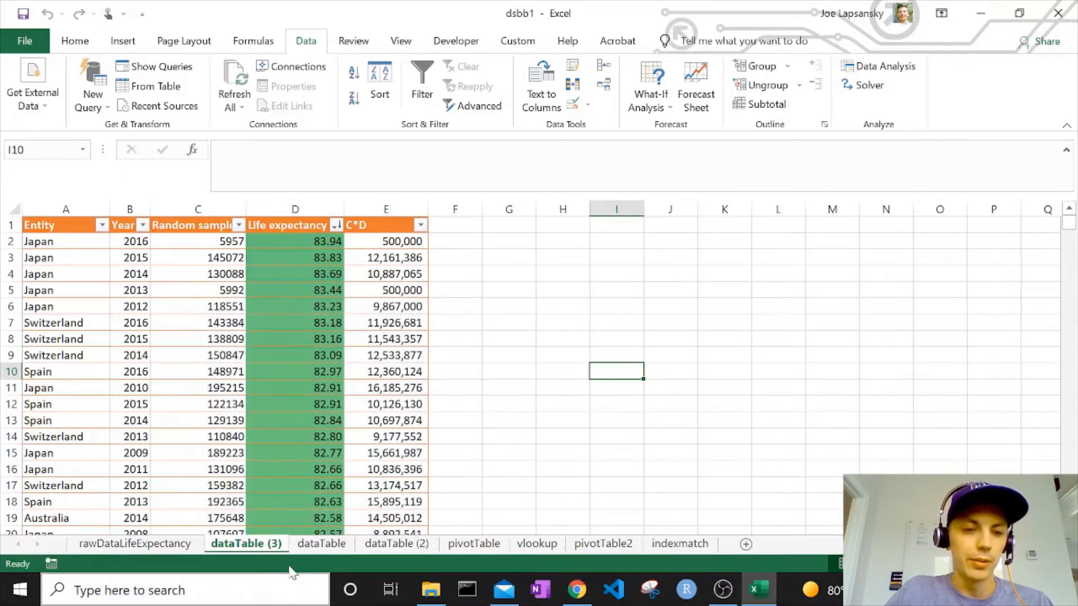
Delete the surplus sheet copy dataTable (2) and confirm its permanent removal
click(408, 550)
right_click(408, 549)
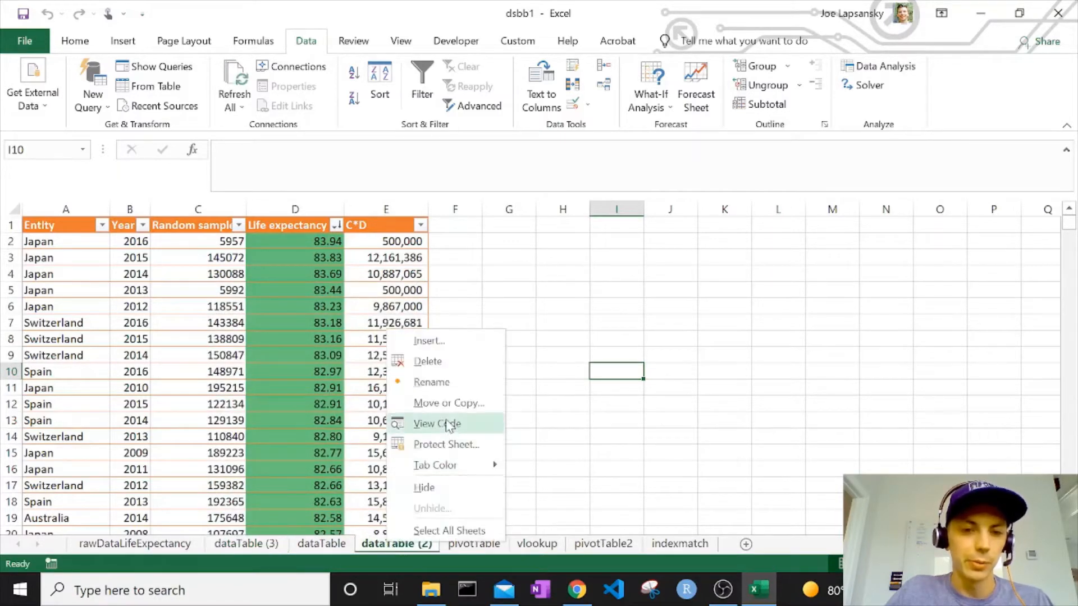
click(430, 362)
click(512, 342)
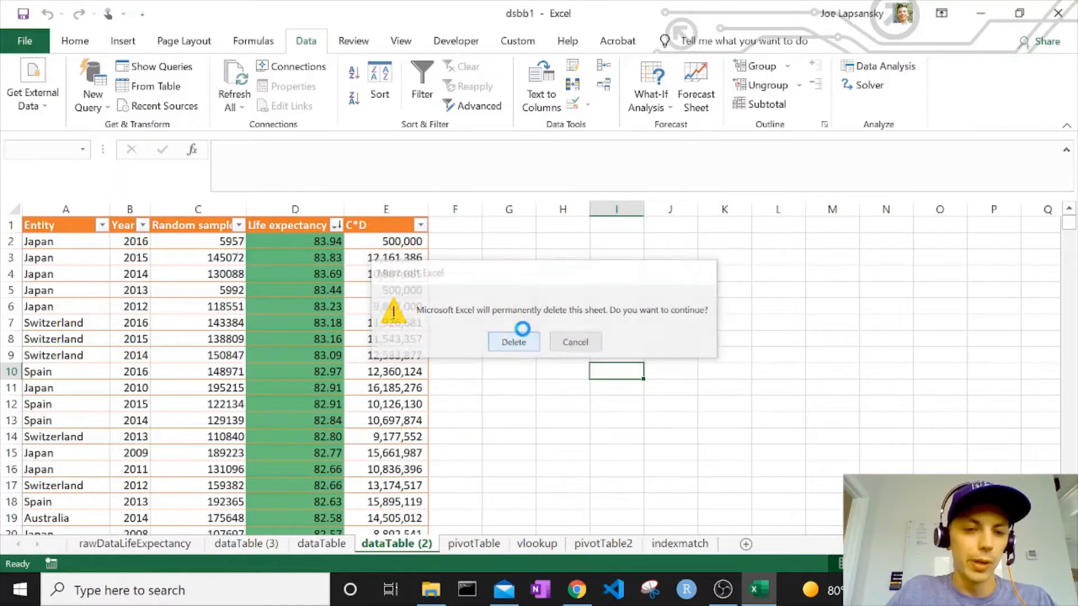
Move the dataTable (3) sheet between dataTable and pivotTable and rename it correlation
click(259, 546)
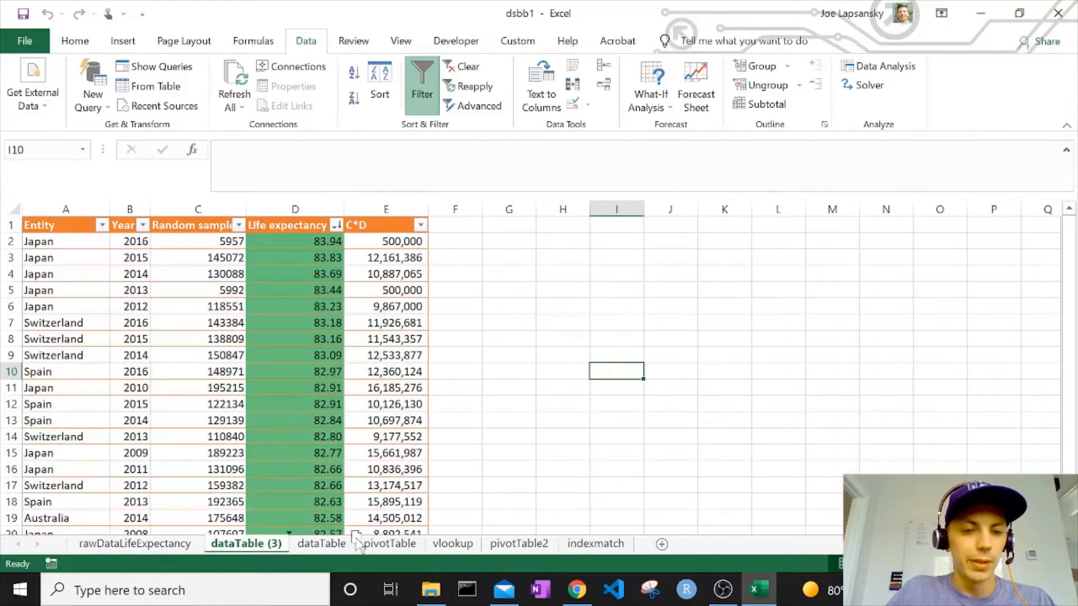
drag(247, 543, 347, 543)
text(correlation)
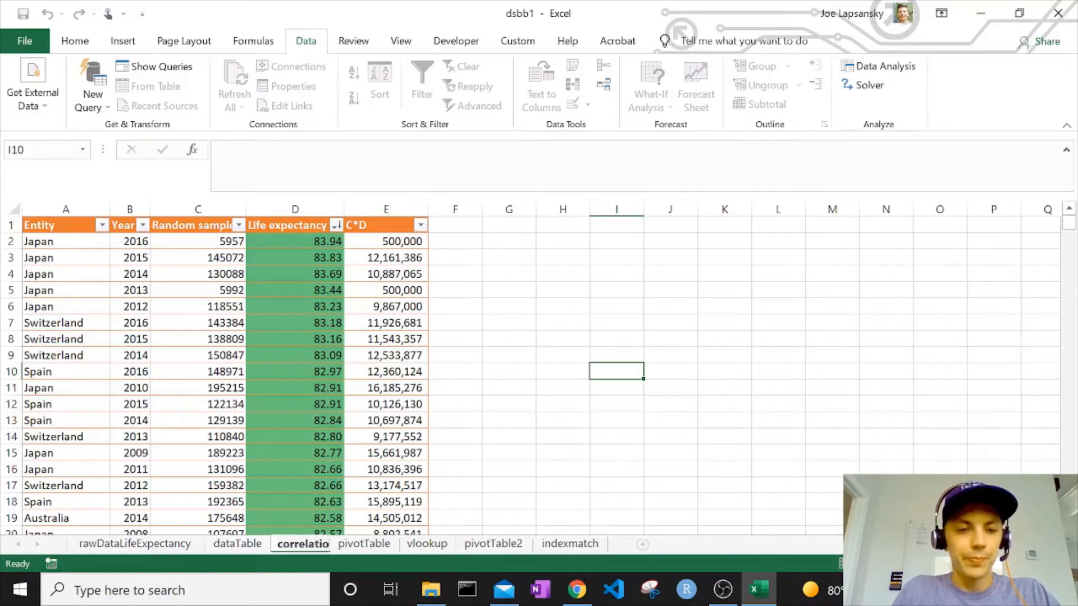
key(Return)
Examine the layout of the correlation sheet's table, including its Entity column, header row and first data rows
click(275, 248)
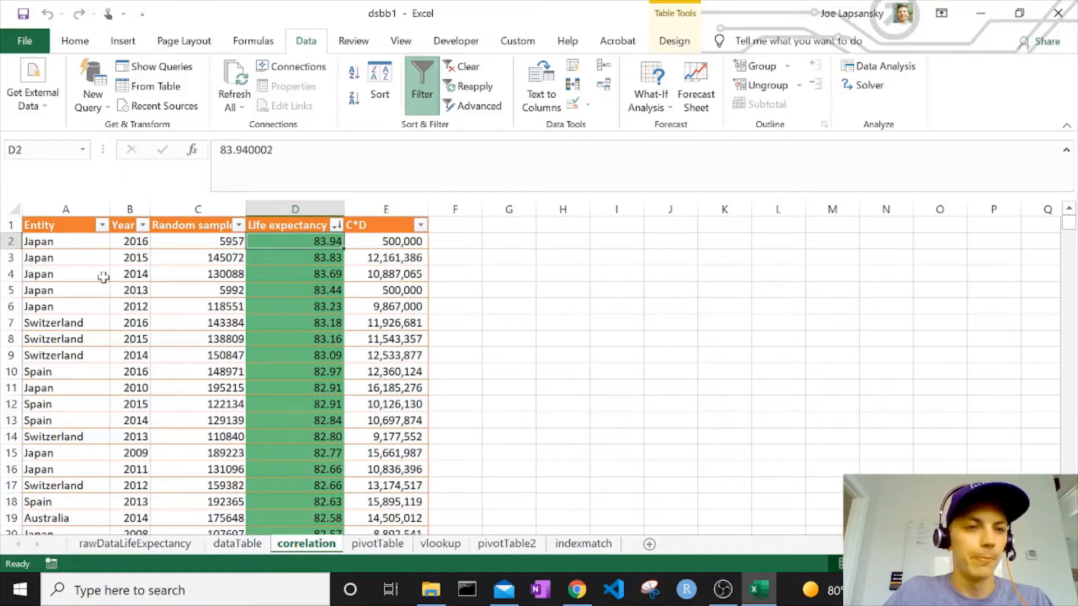
click(49, 207)
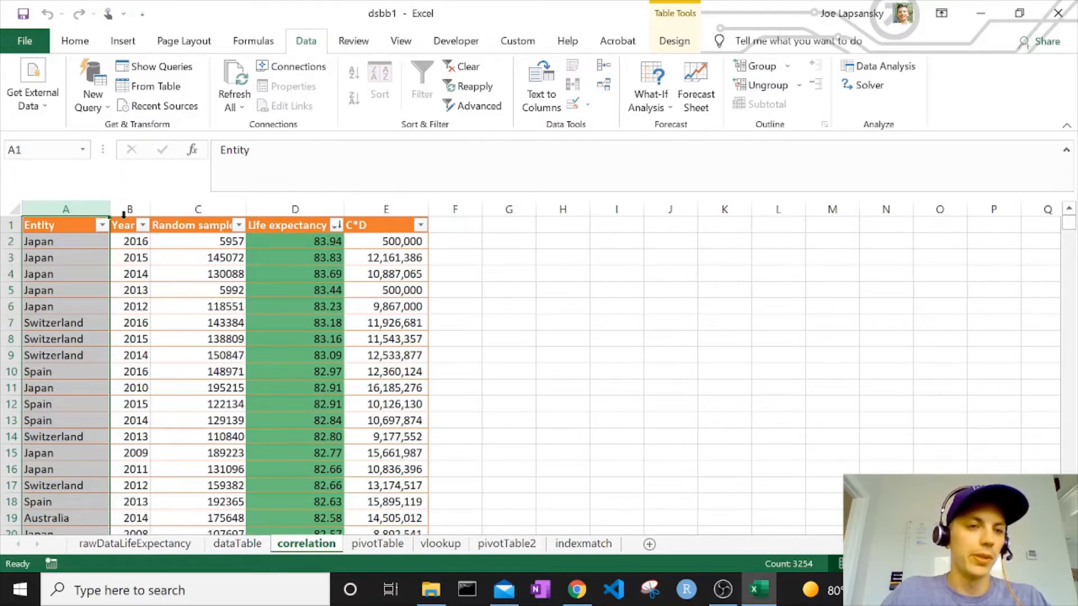
drag(123, 223, 612, 228)
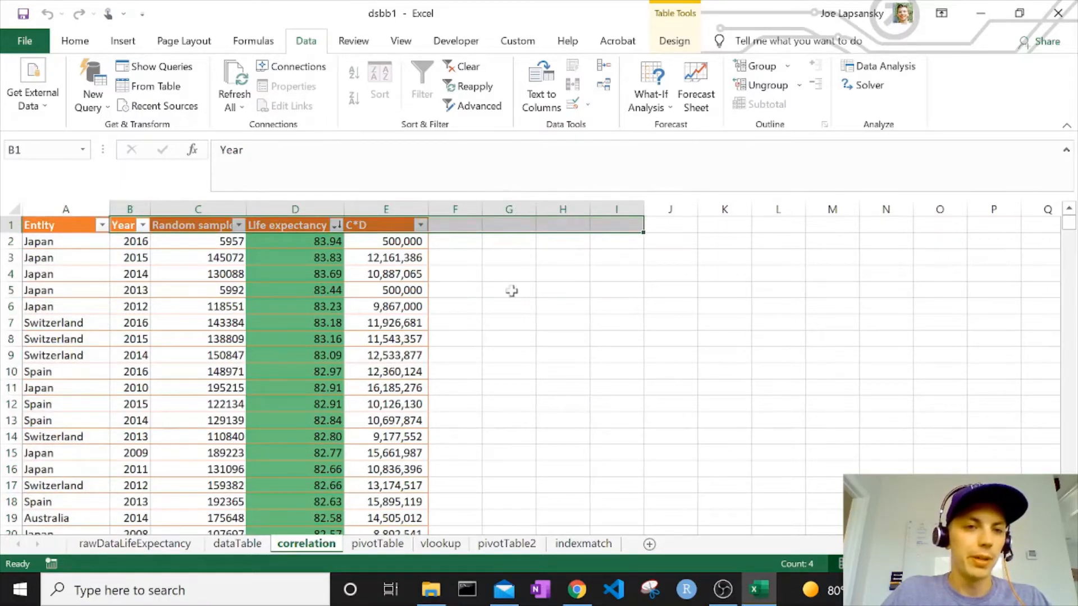
click(329, 252)
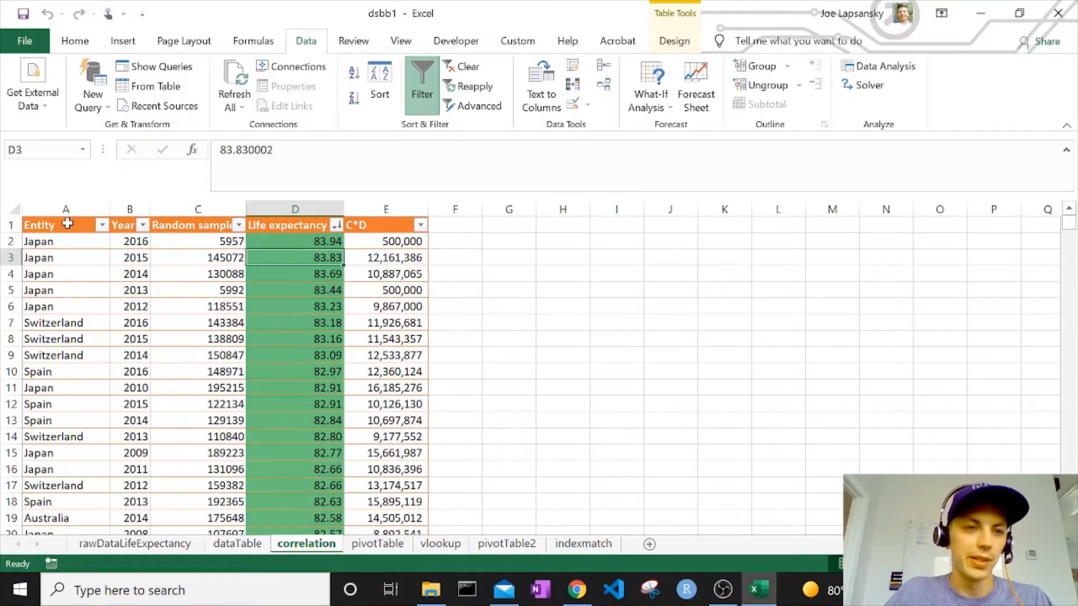
drag(65, 225, 412, 452)
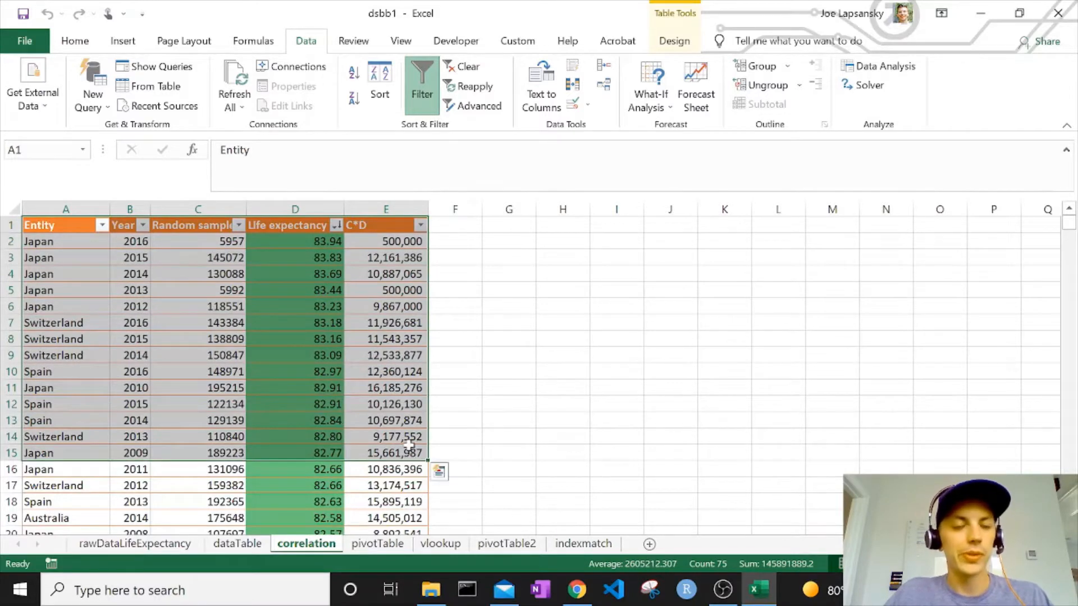
click(199, 242)
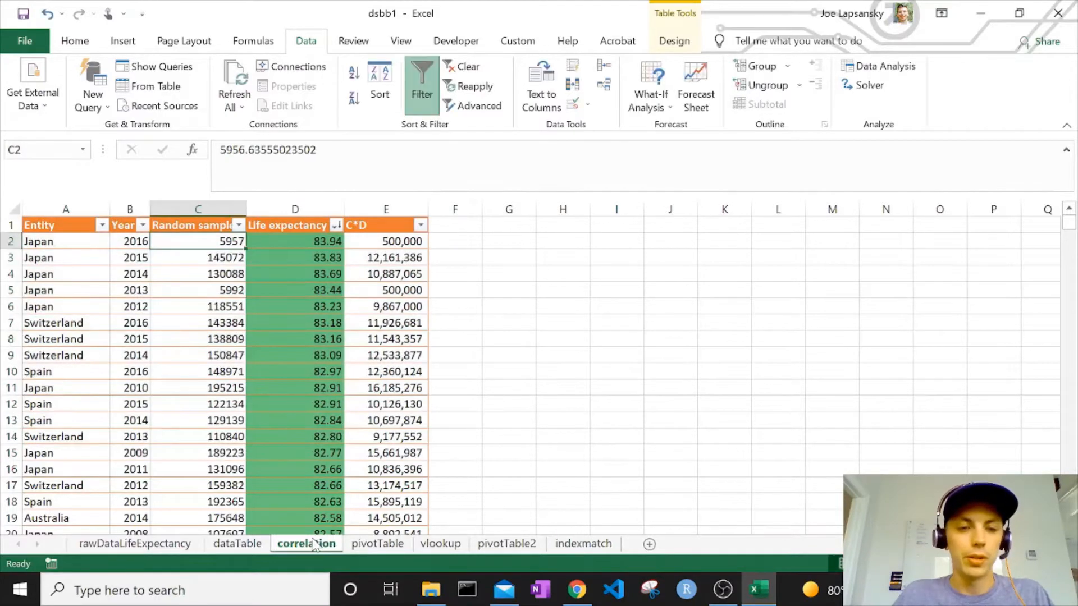
Insert a PivotTable from the correlation sheet's table on the existing worksheet at cell H3
click(204, 327)
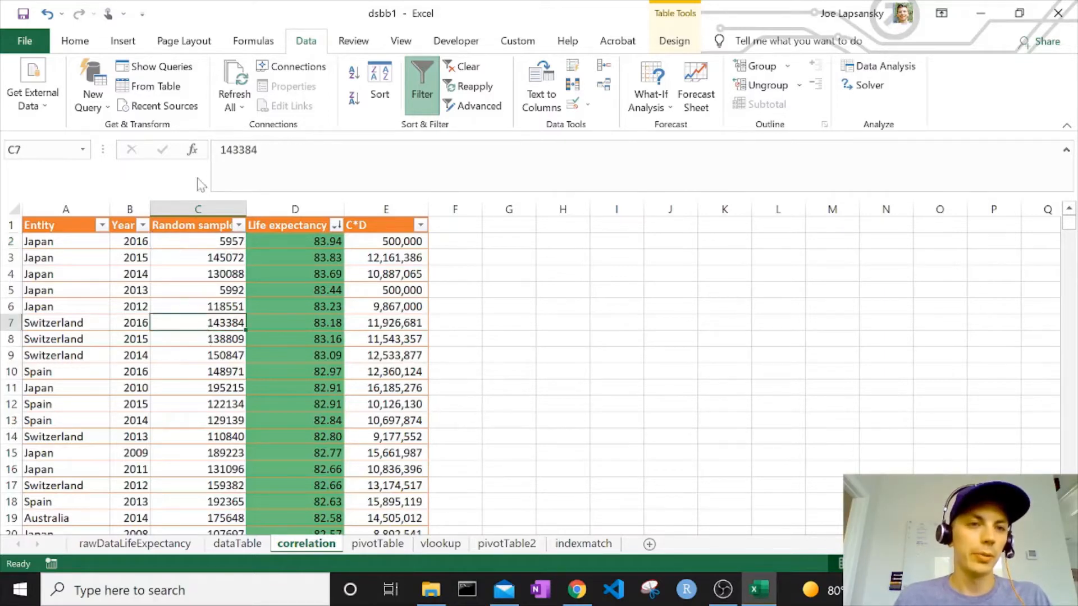
click(123, 40)
click(31, 79)
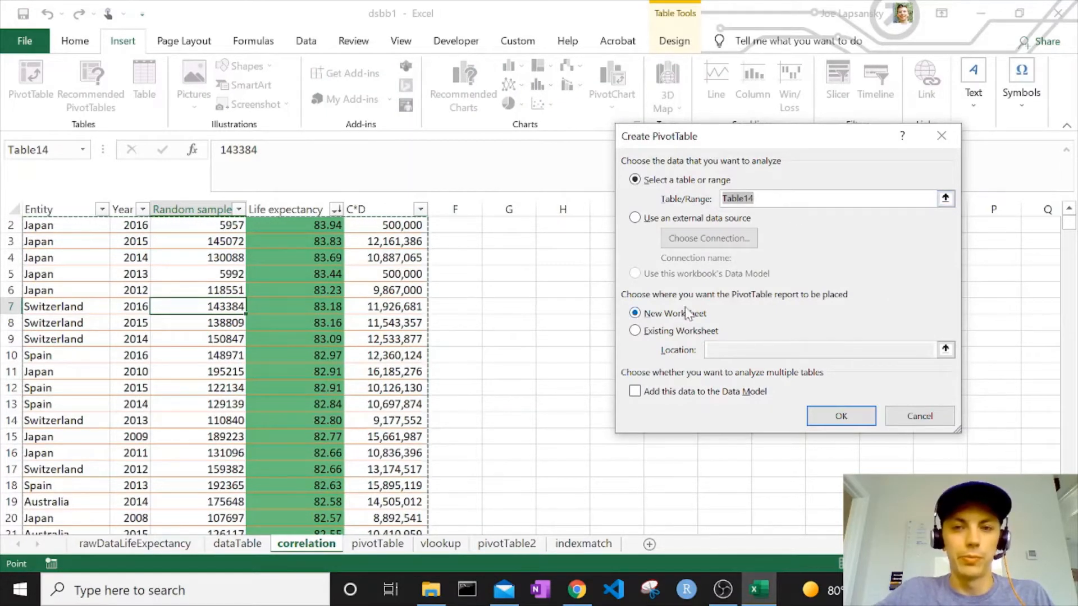
click(671, 332)
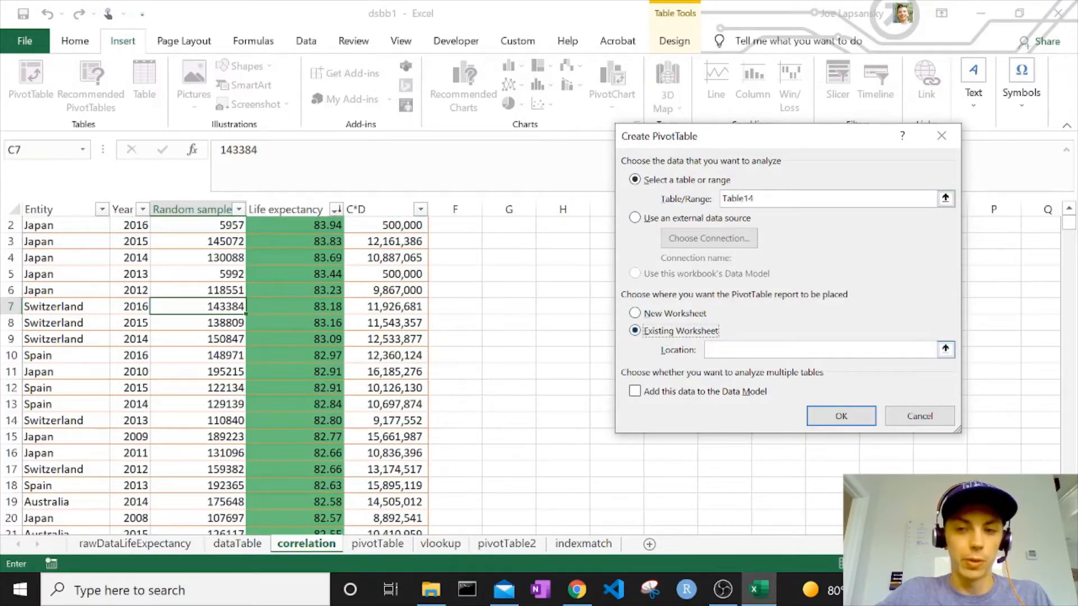
click(945, 349)
scroll(575, 361, up, 1)
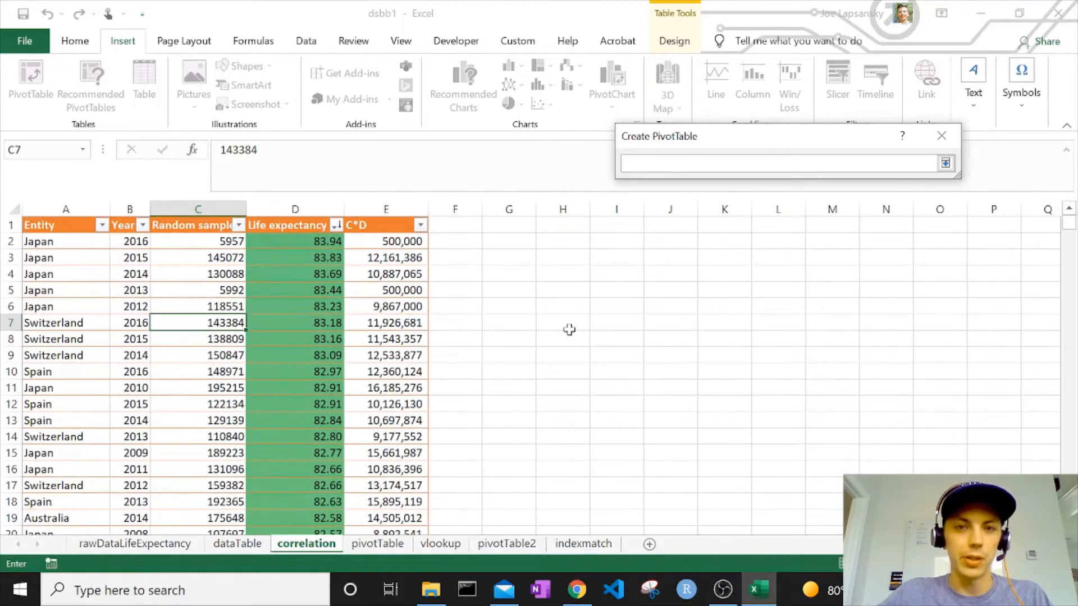
click(556, 258)
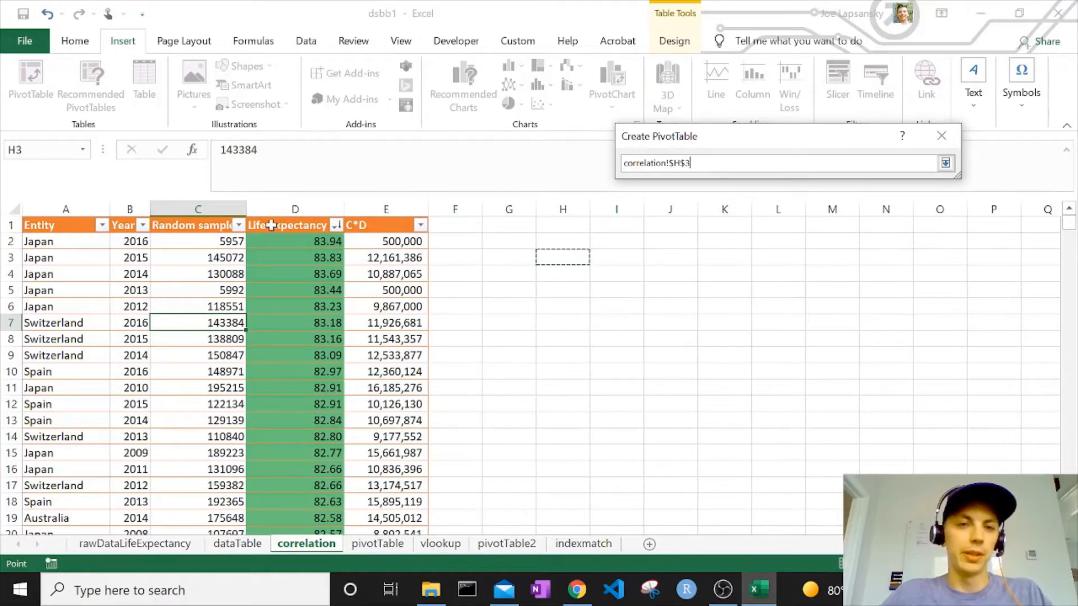
click(947, 164)
click(821, 420)
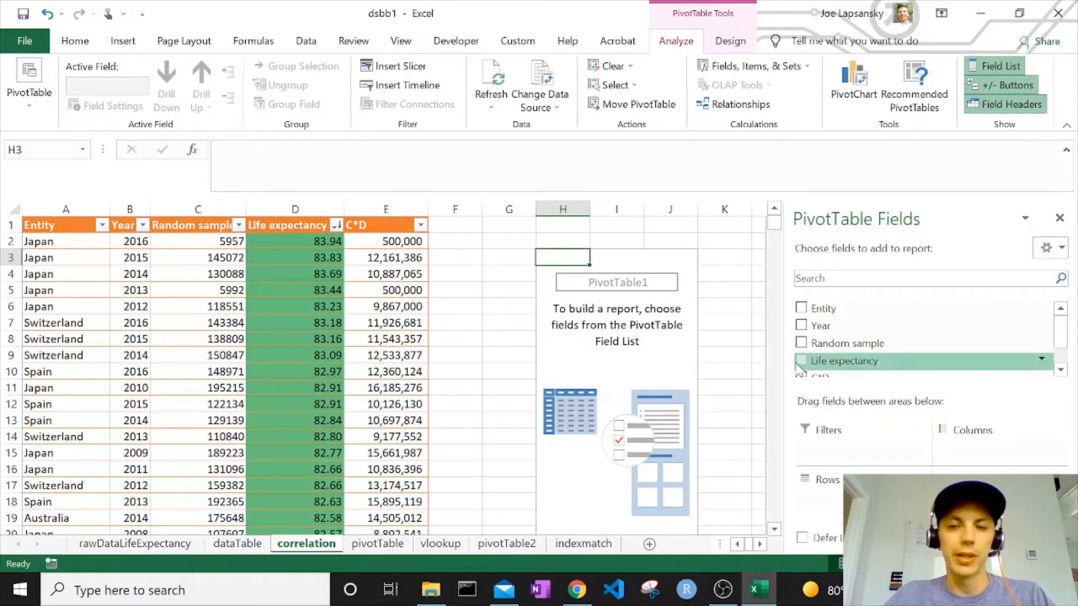
Lay out the PivotTable with Entity in rows, Year in columns and Life expectancy as values, and close the field list
drag(821, 326, 836, 496)
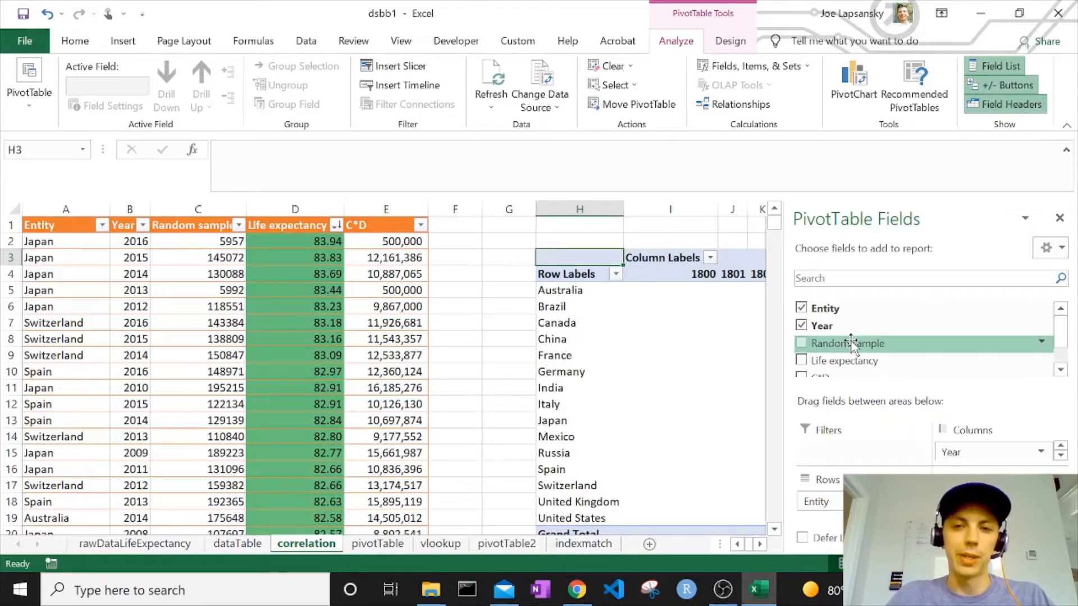
drag(844, 361, 965, 505)
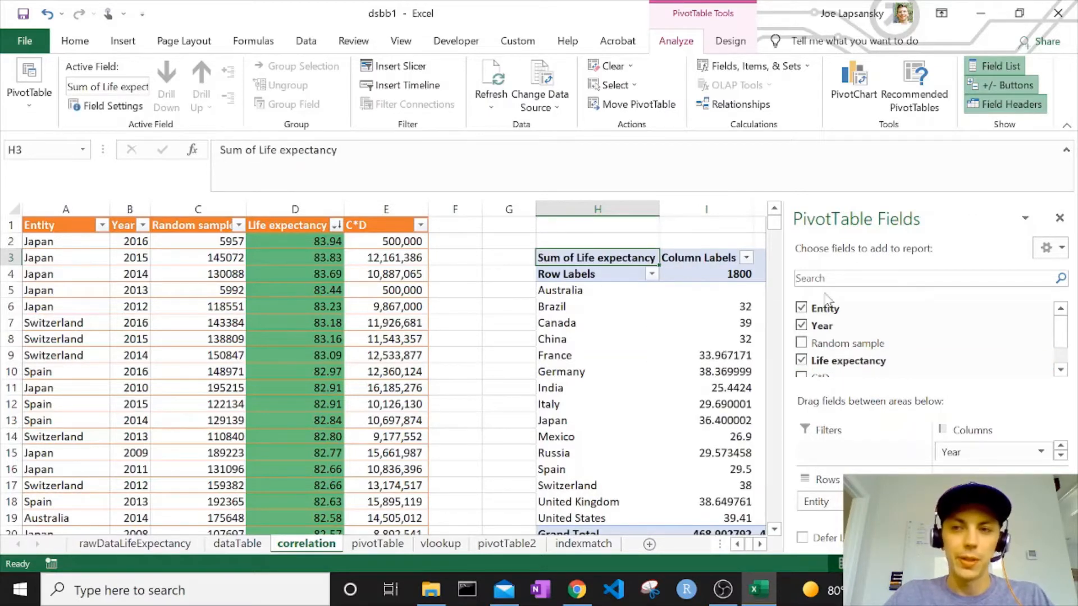
click(1059, 219)
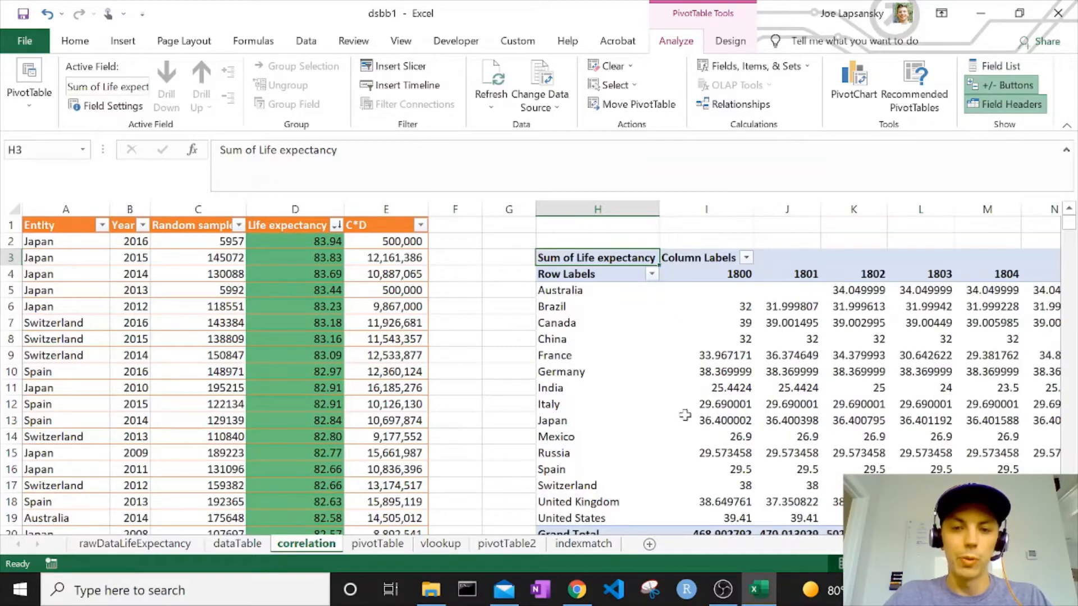
Select the PivotTable's life expectancy values from cell I5 across the early 1800s and look over them
drag(730, 293, 1067, 503)
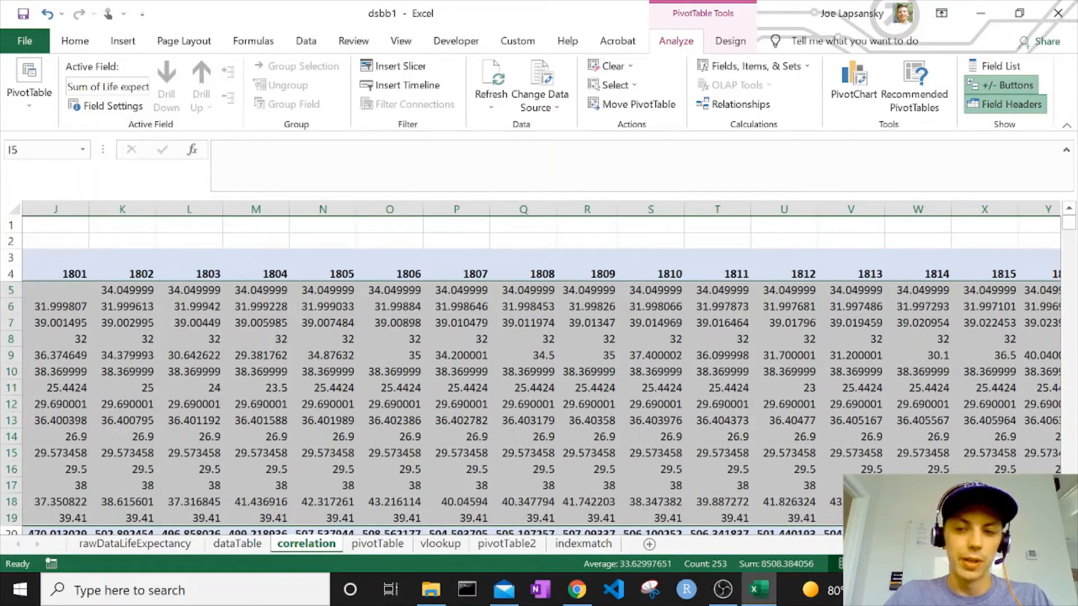
scroll(541, 369, left, 6)
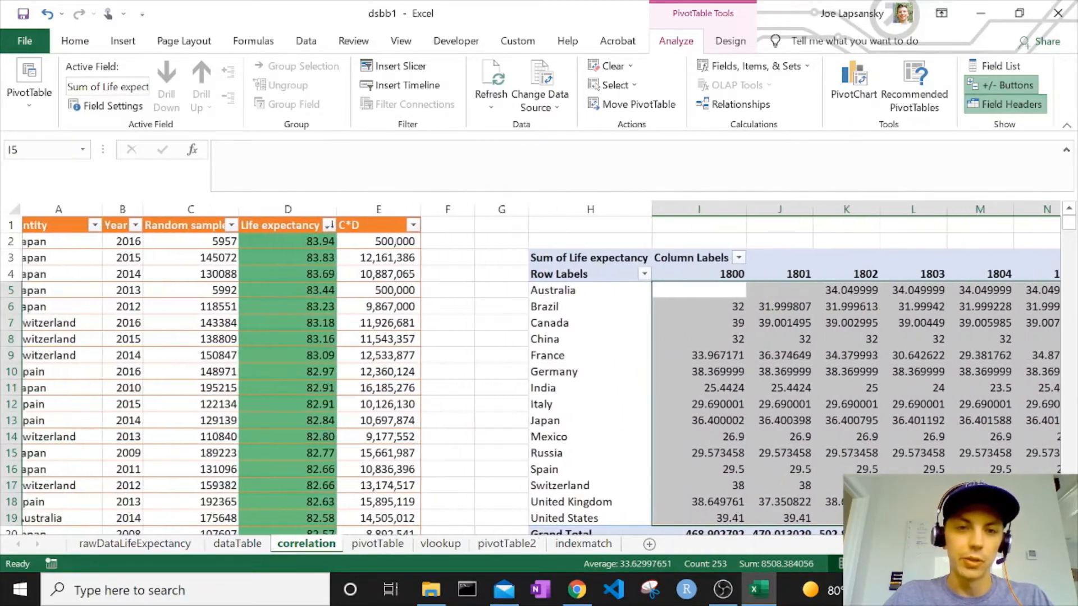
scroll(639, 394, left, 1)
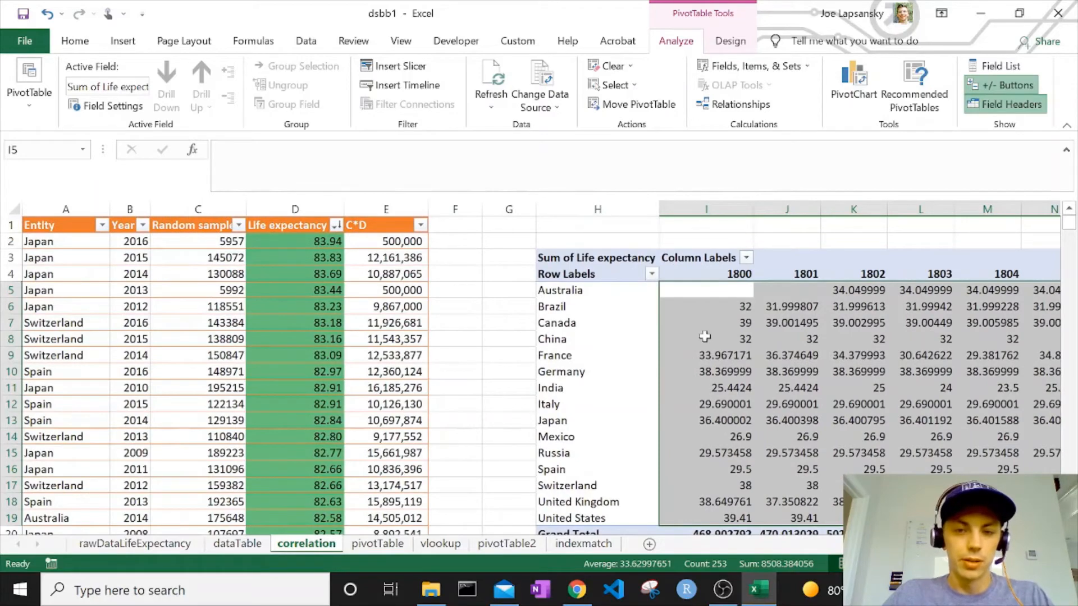
Copy the PivotTable from Row Labels in H4 through the 2016 column, excluding the Grand Total row and column
key(Left)
key(Up)
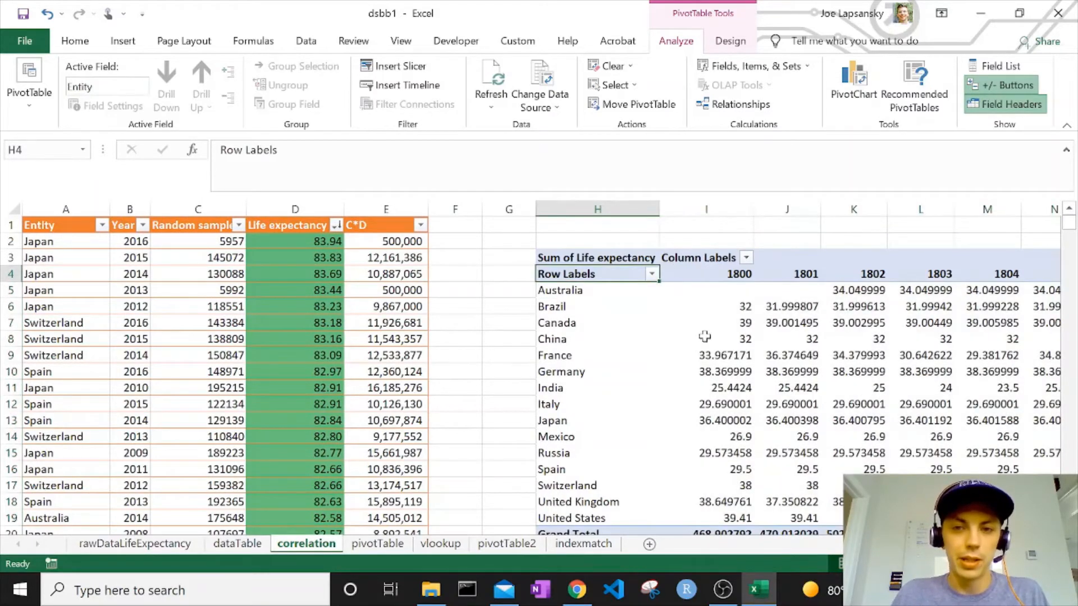
key(ctrl+shift+Right)
key(ctrl+shift+Down)
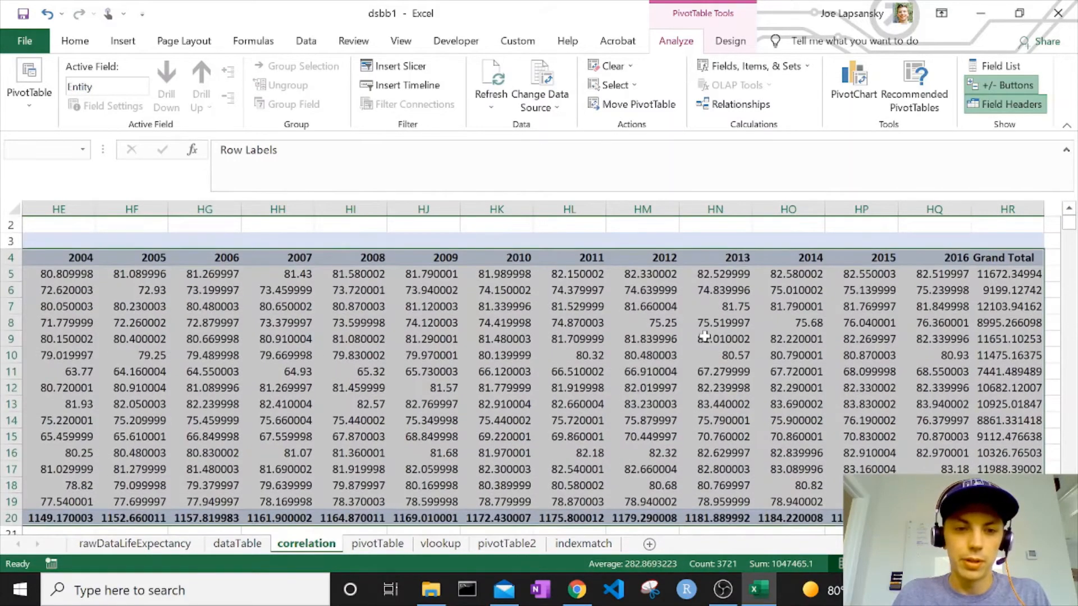
key(shift+Up)
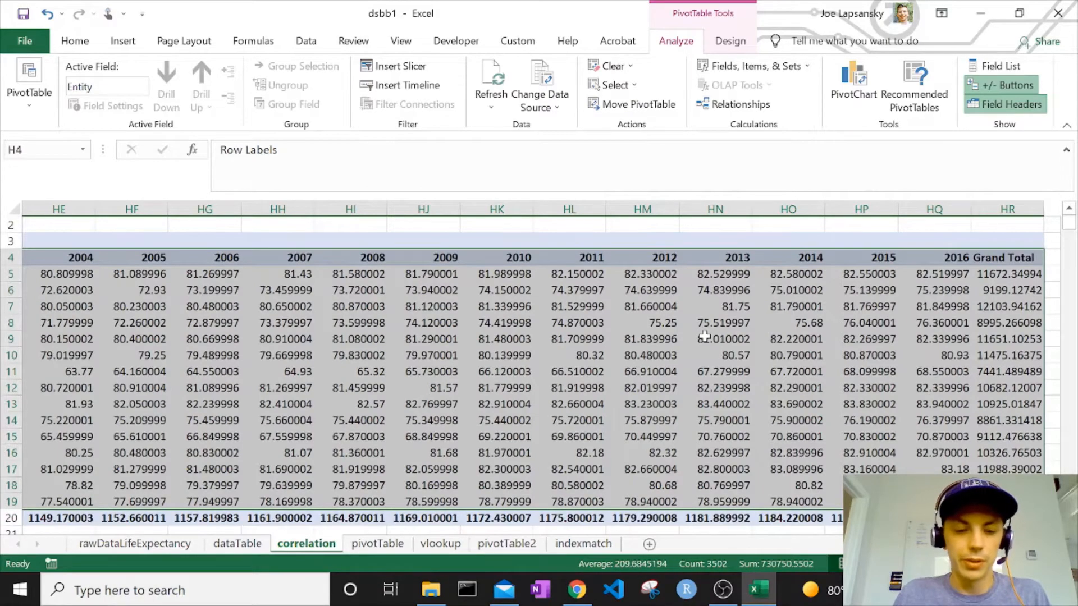
key(shift+Left)
scroll(611, 325, left, 2)
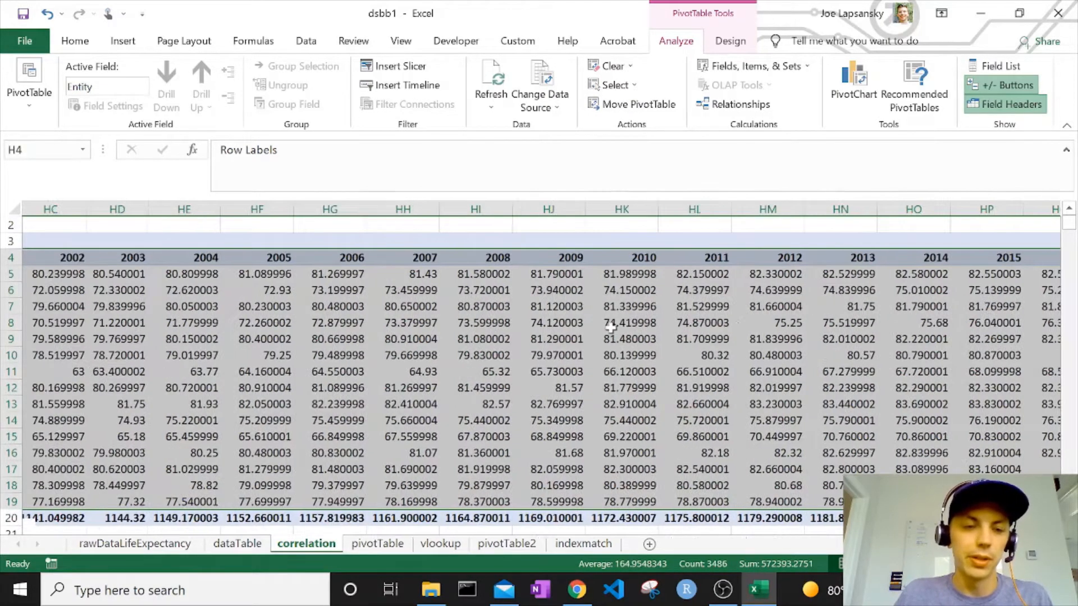
scroll(611, 327, left, 10)
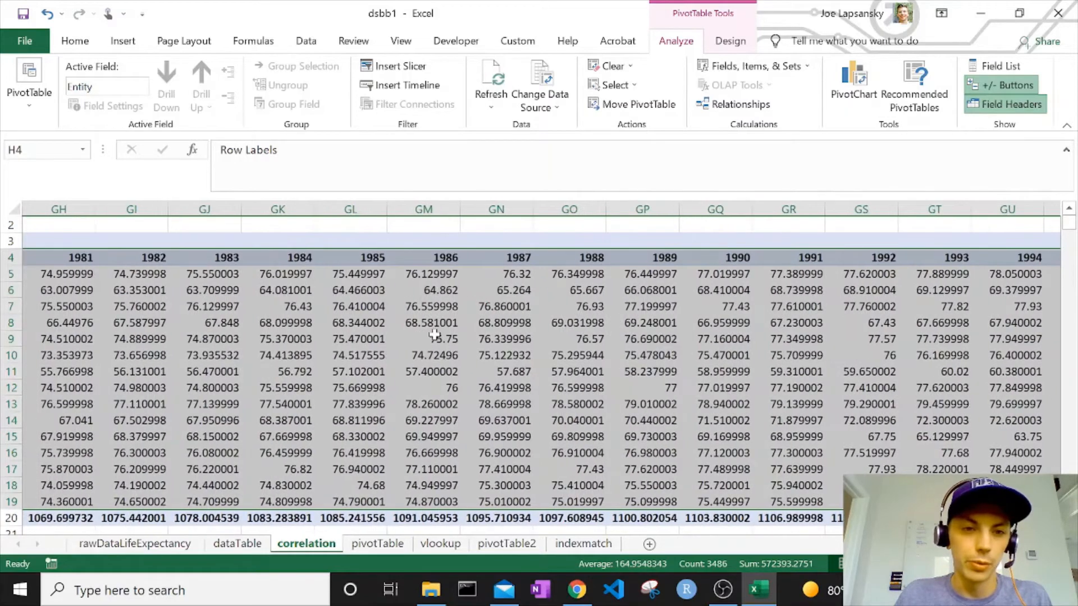
key(ctrl+c)
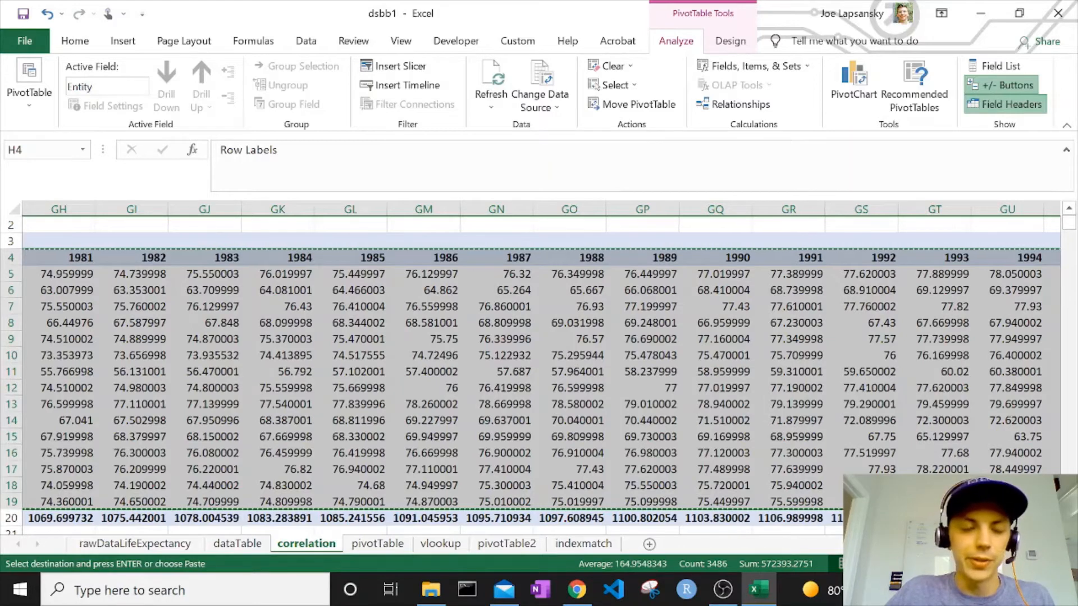
Paste the copied PivotTable data as values at cell A3256, below the end of the original table
scroll(541, 337, left, 1)
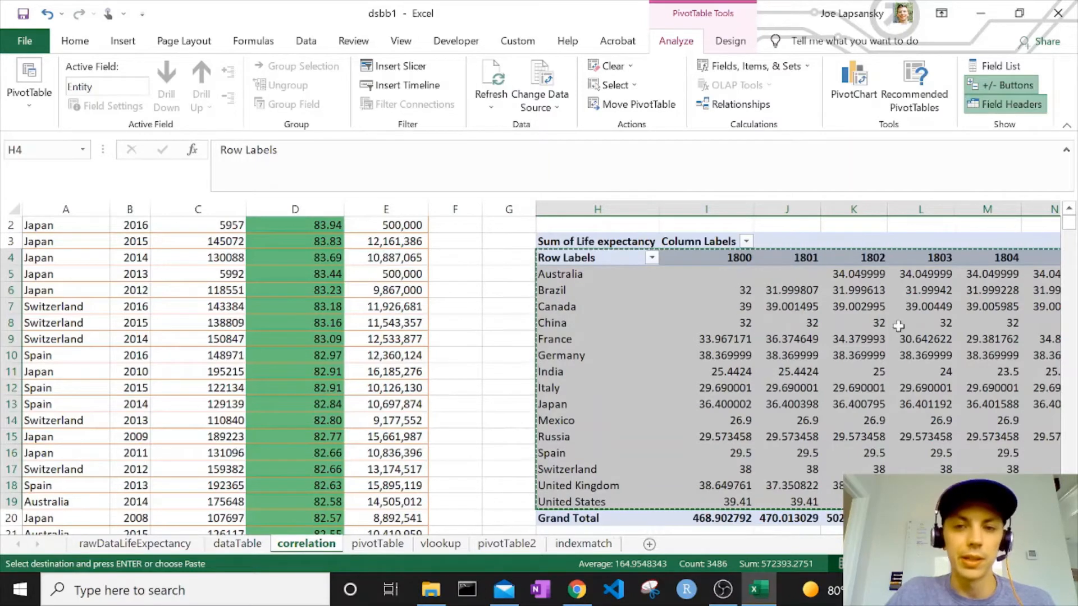
click(496, 281)
click(56, 274)
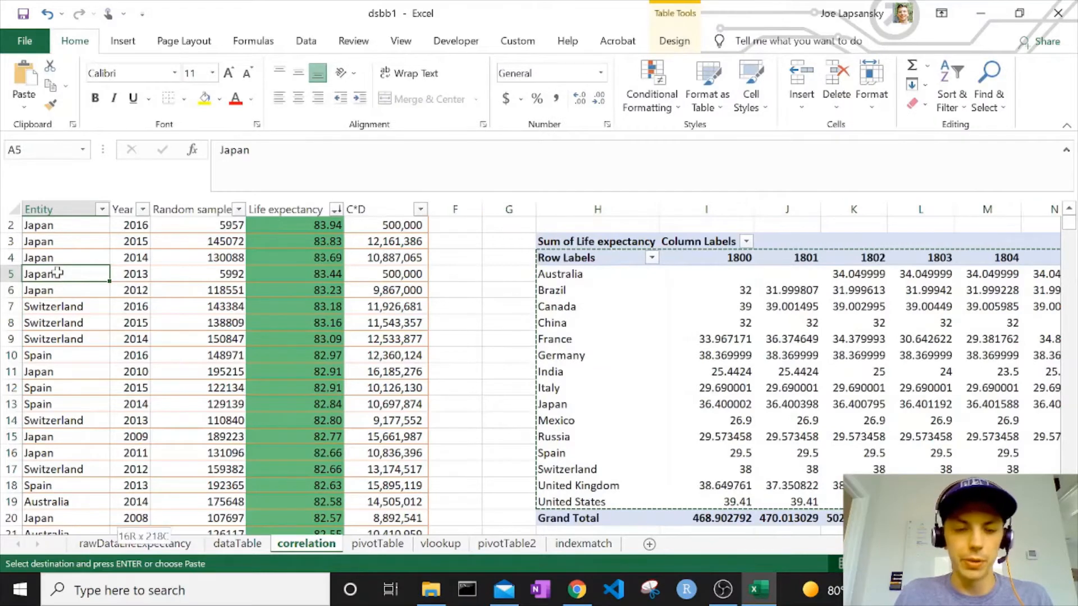
key(ctrl+shift+Down)
scroll(122, 337, down, 5)
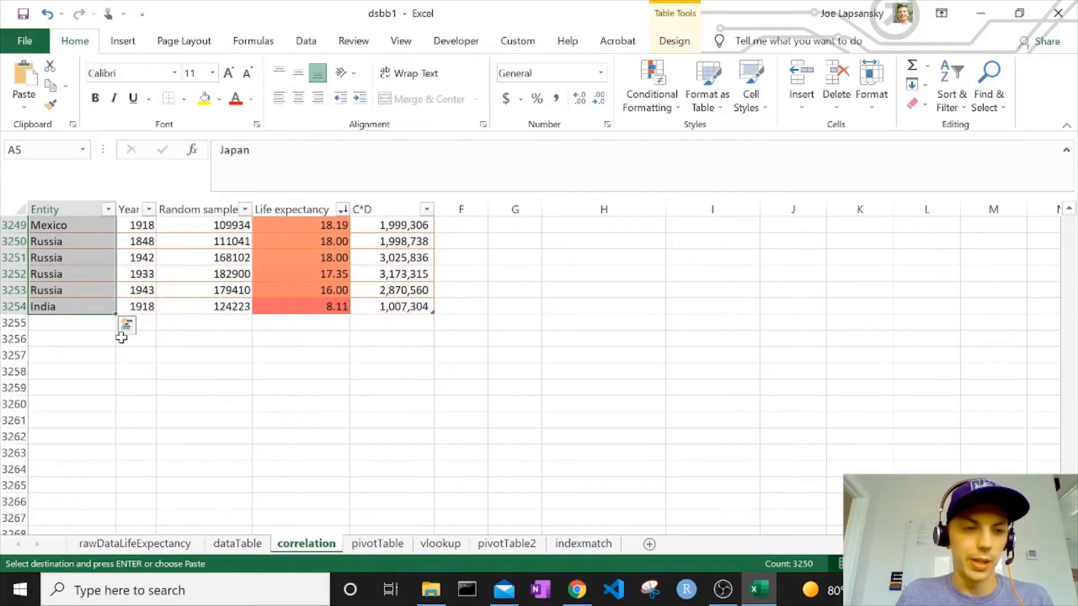
click(89, 341)
right_click(89, 341)
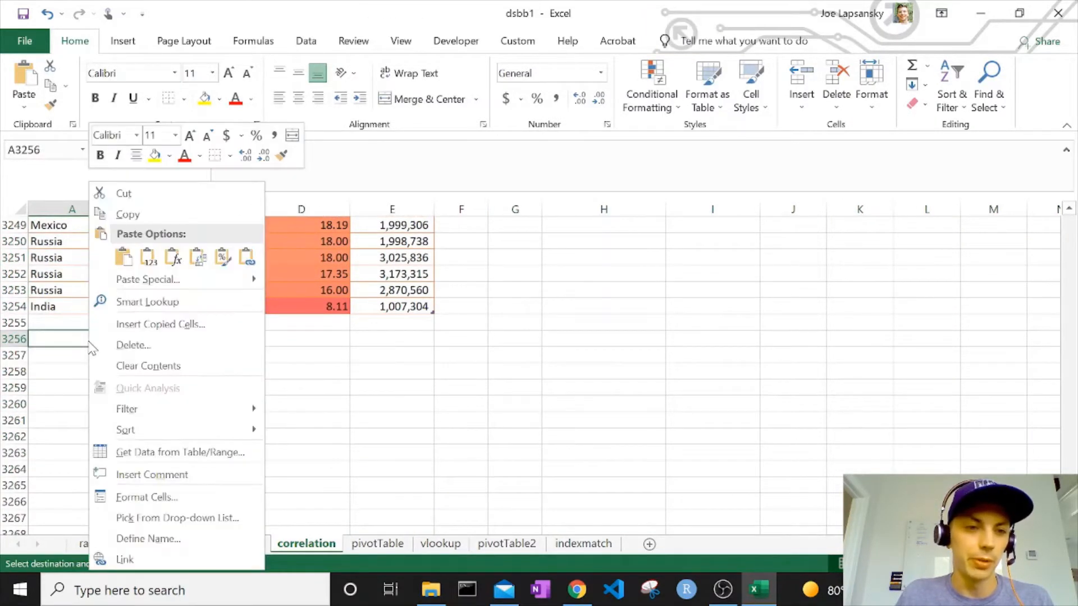
click(148, 259)
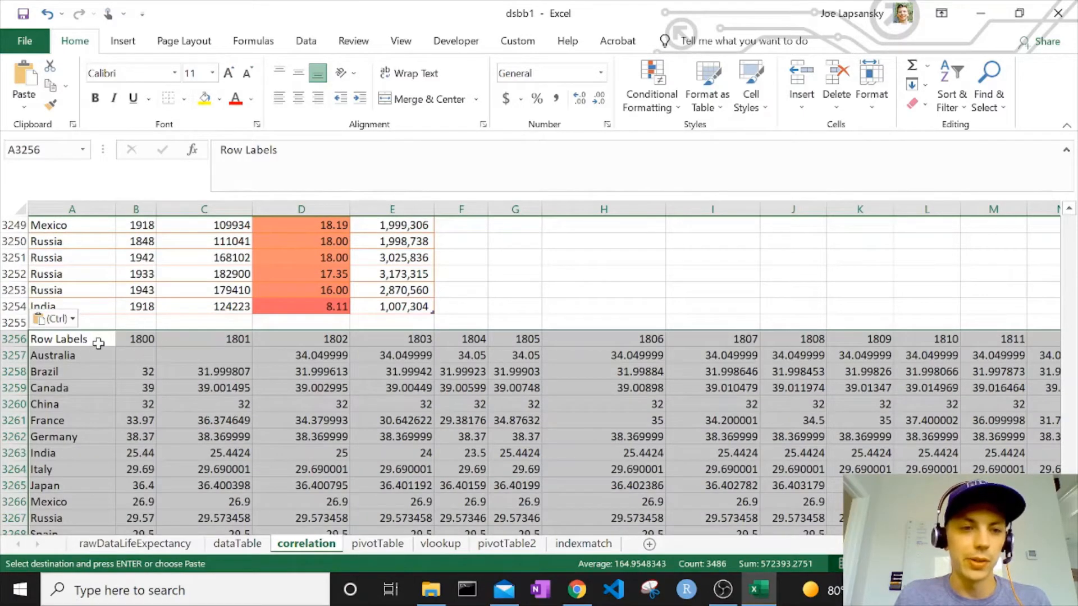
Delete all rows above the pasted values, from row 1 through row 3255, including the original table and PivotTable
click(3, 323)
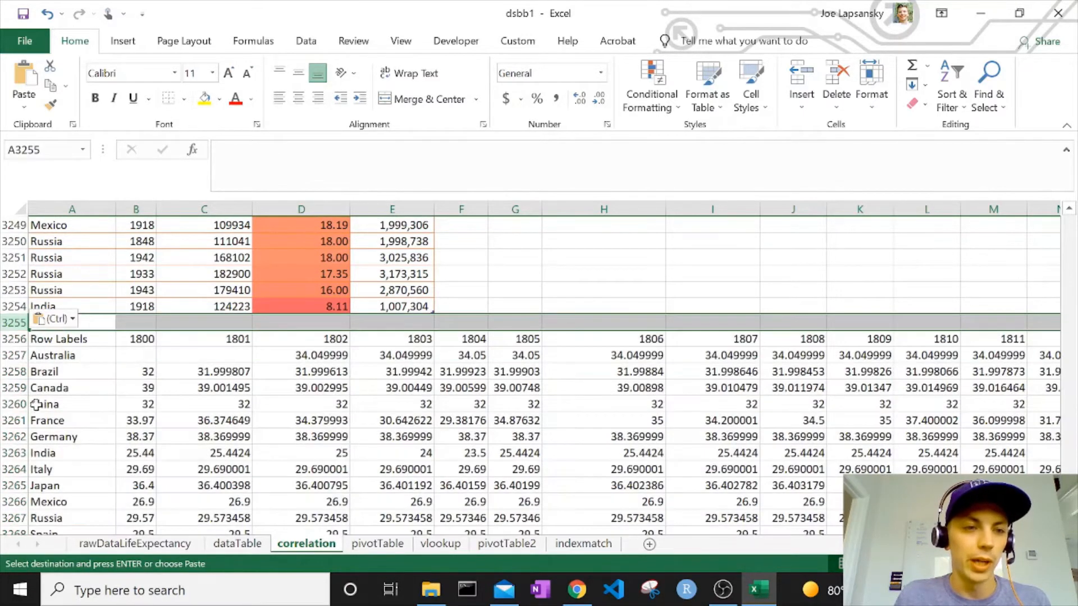
key(ctrl+shift+Up)
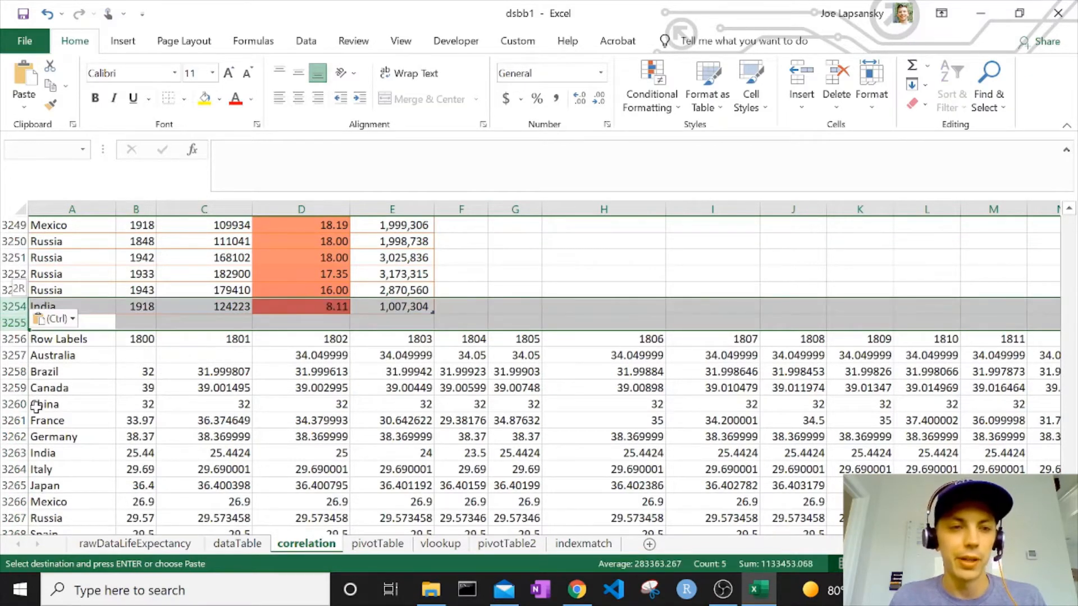
key(ctrl+shift+Up)
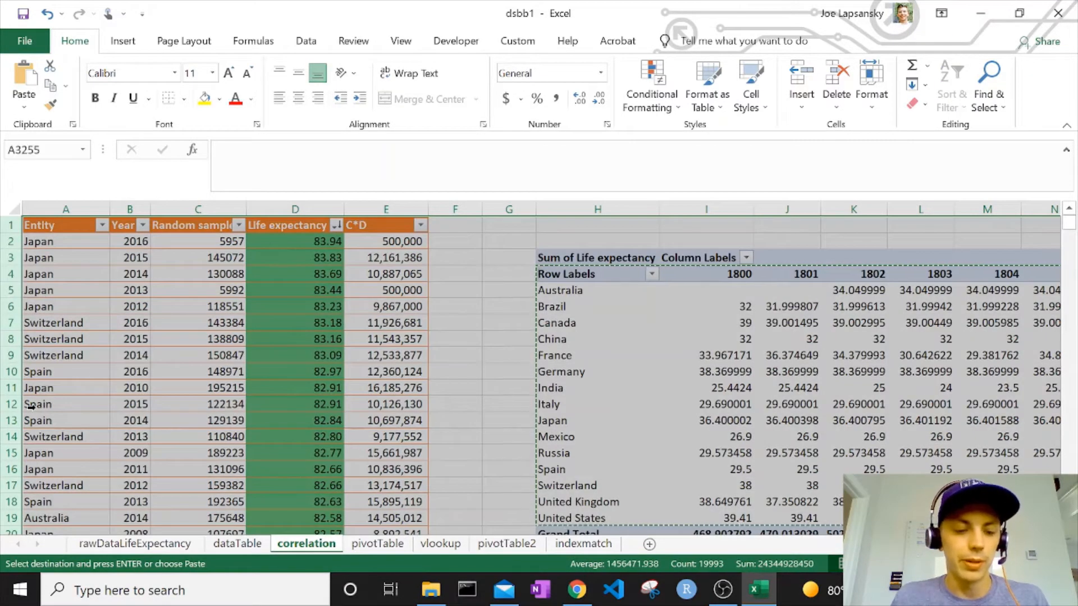
right_click(10, 257)
click(73, 400)
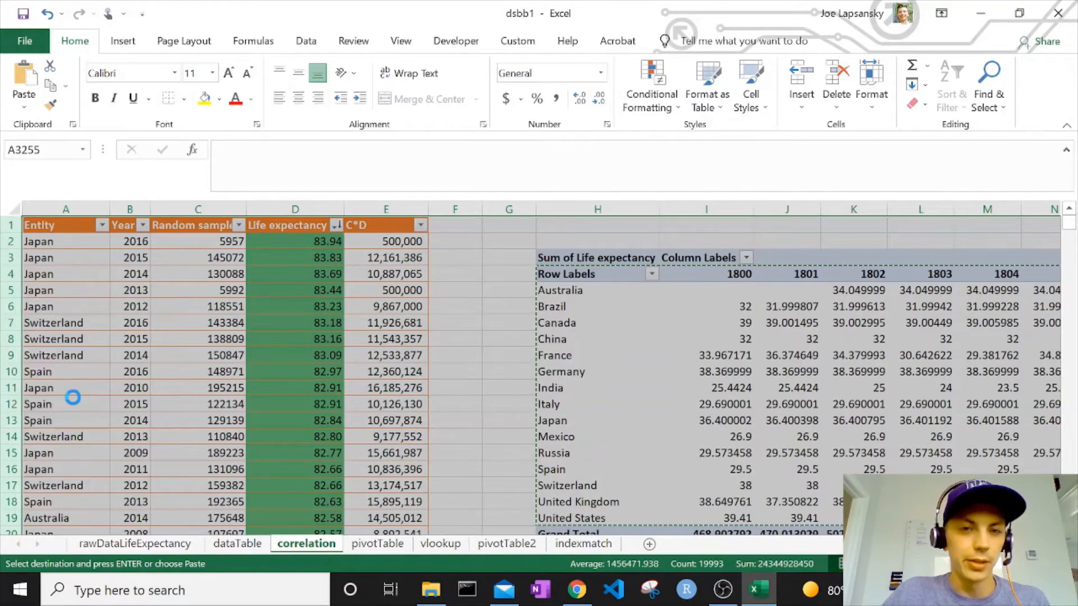
click(487, 325)
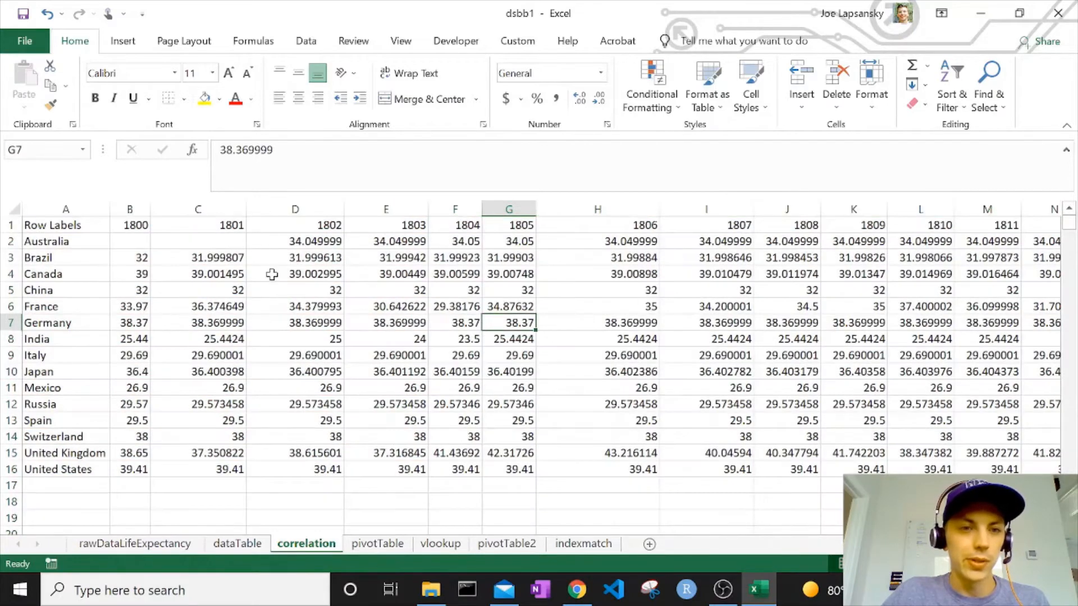
Clear the Row Labels text from cell A1 and narrow all columns to one uniform width
click(27, 225)
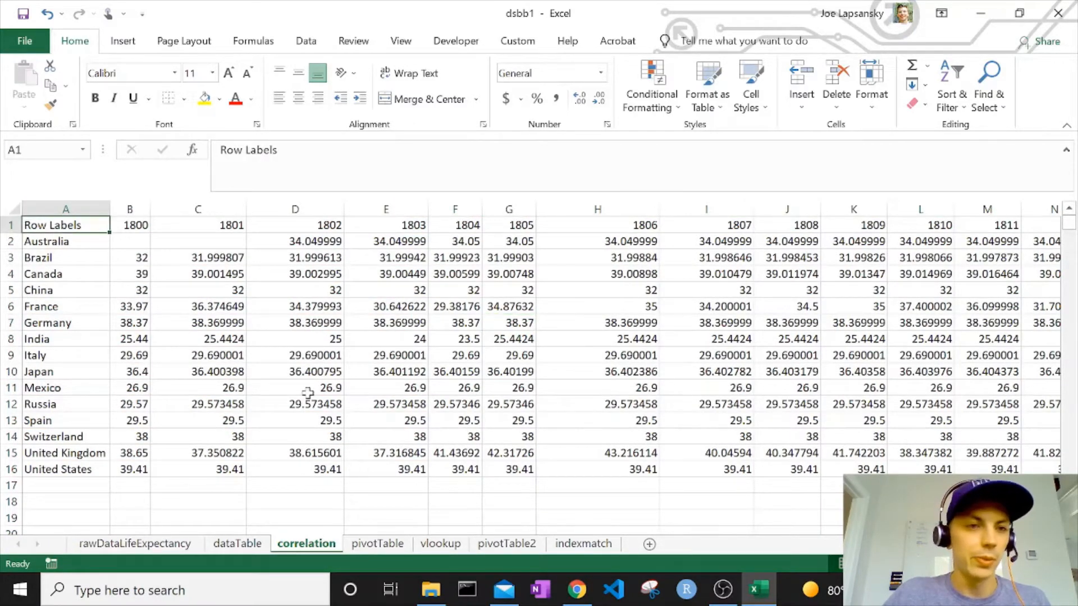
key(Delete)
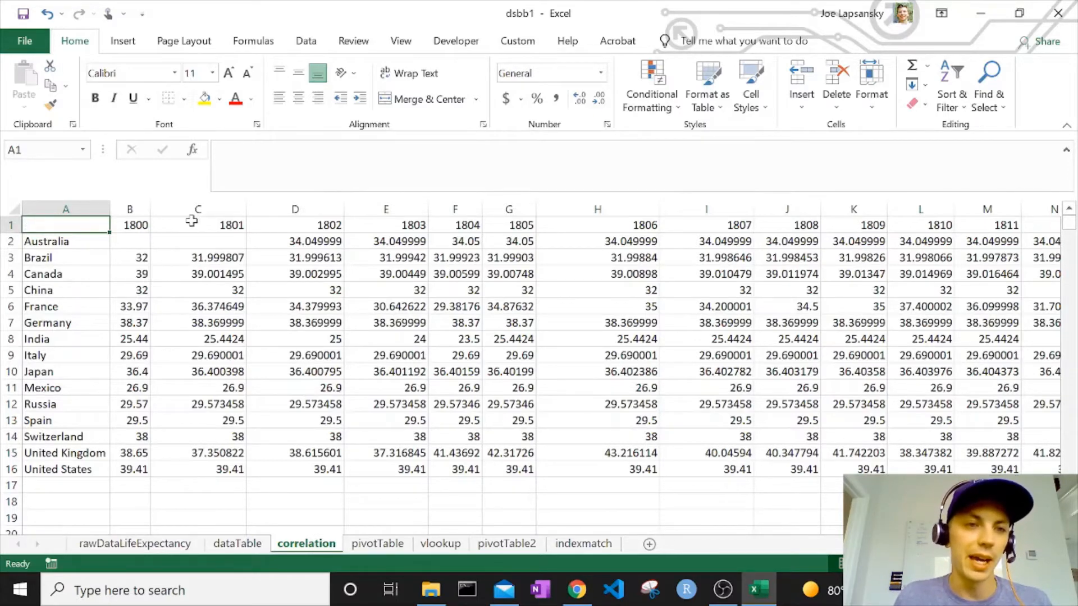
click(16, 210)
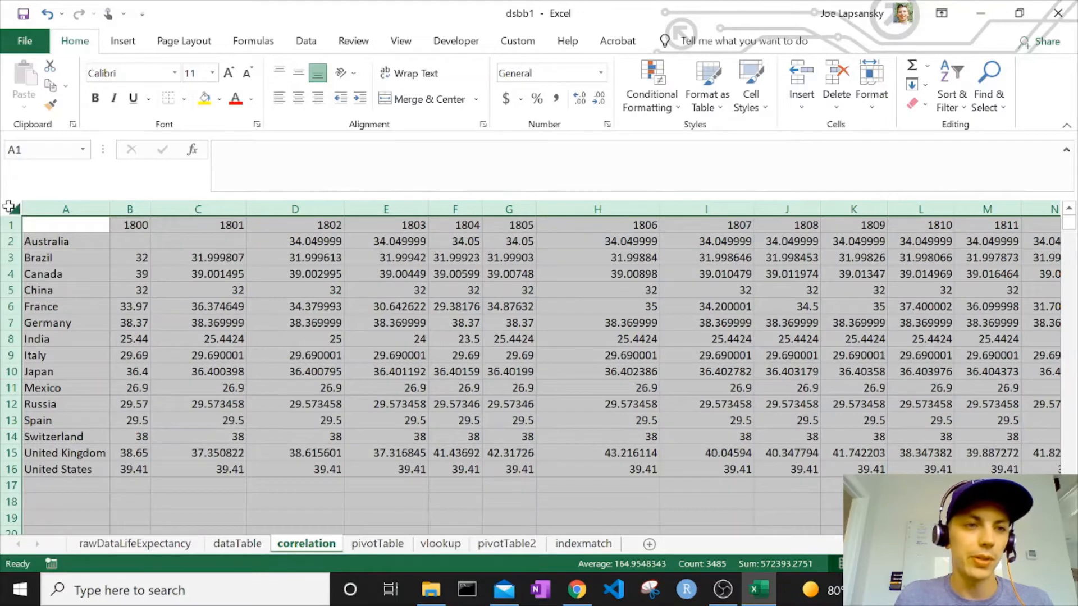
drag(148, 212, 145, 210)
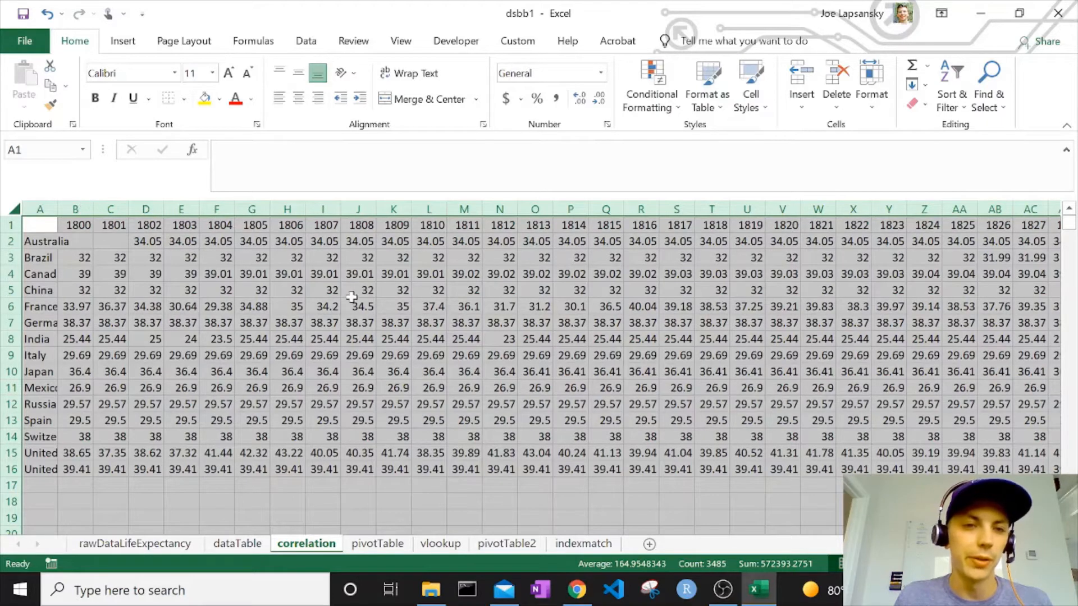
Format the life expectancy values from B2 through the 2016 column as comma style without decimals, and autofit column A to the country names
drag(79, 242, 87, 466)
key(shift+Right)
key(shift+Right)
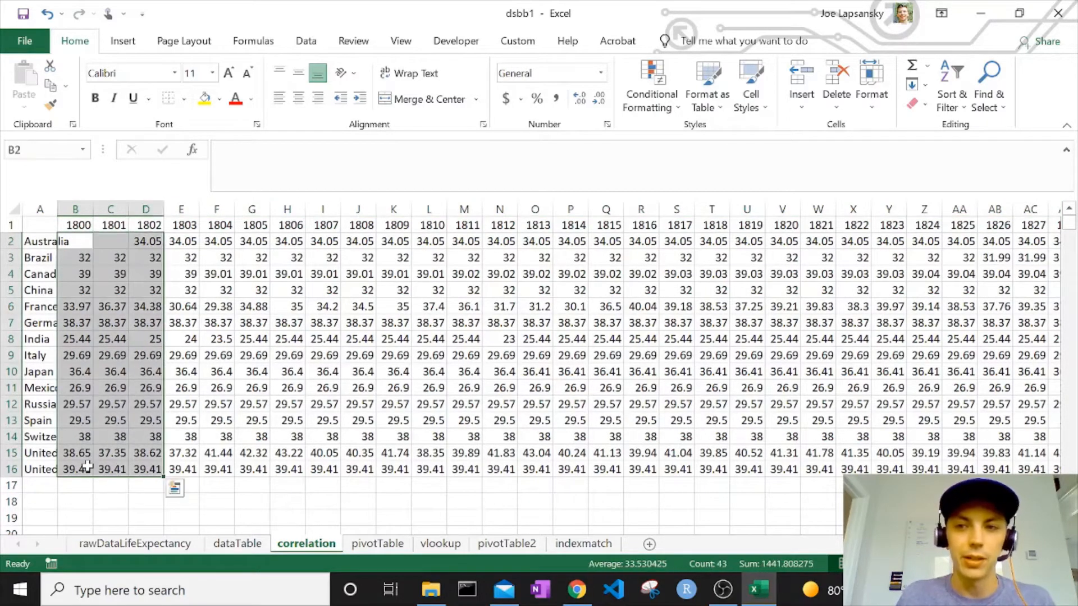
key(ctrl+shift+Right)
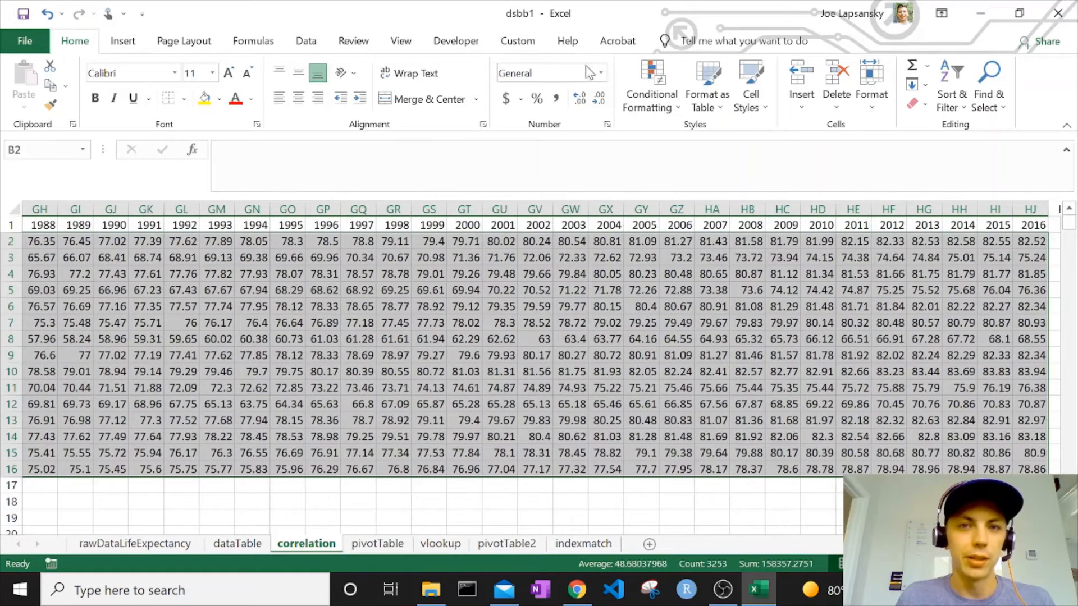
click(557, 100)
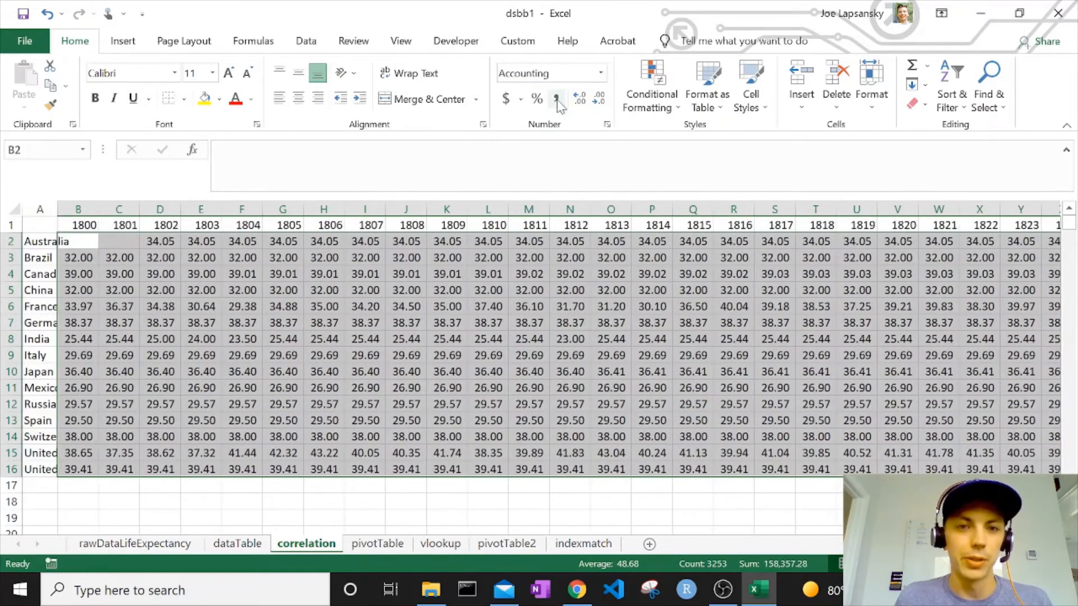
click(596, 101)
click(596, 101)
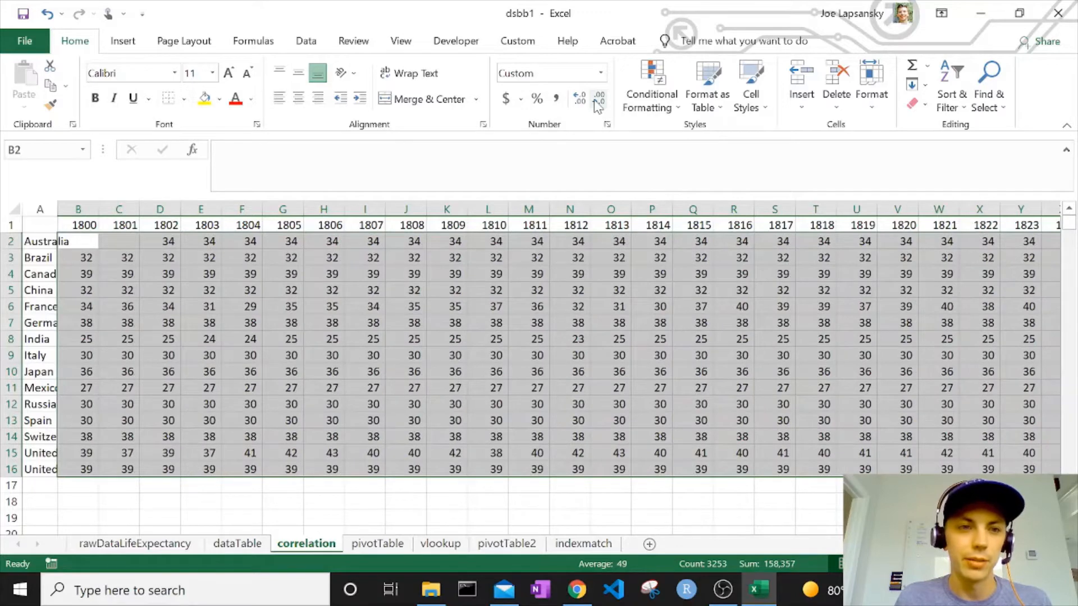
double_click(56, 206)
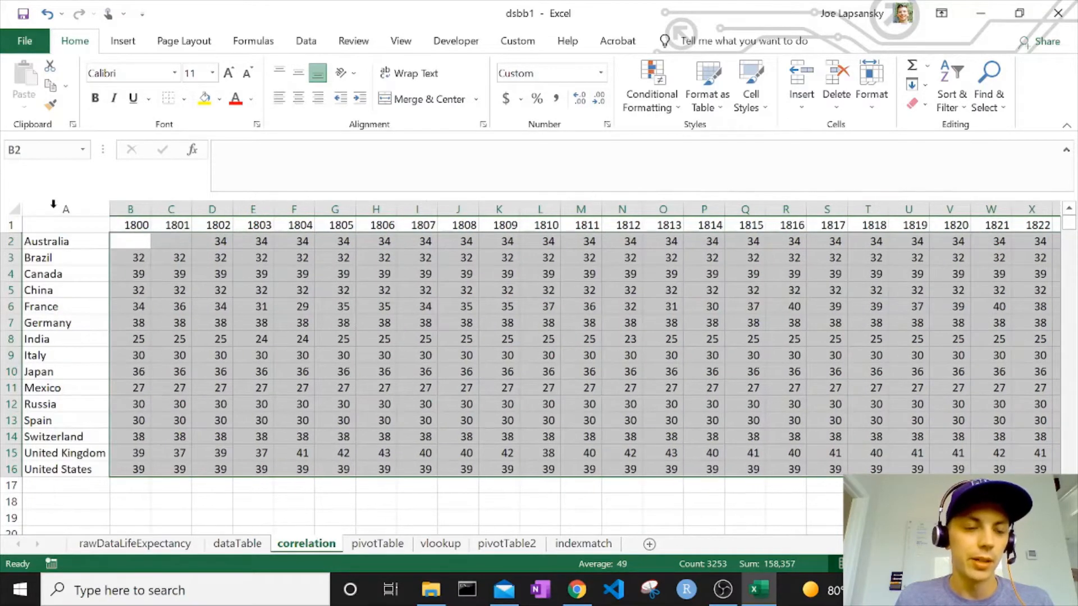
click(91, 334)
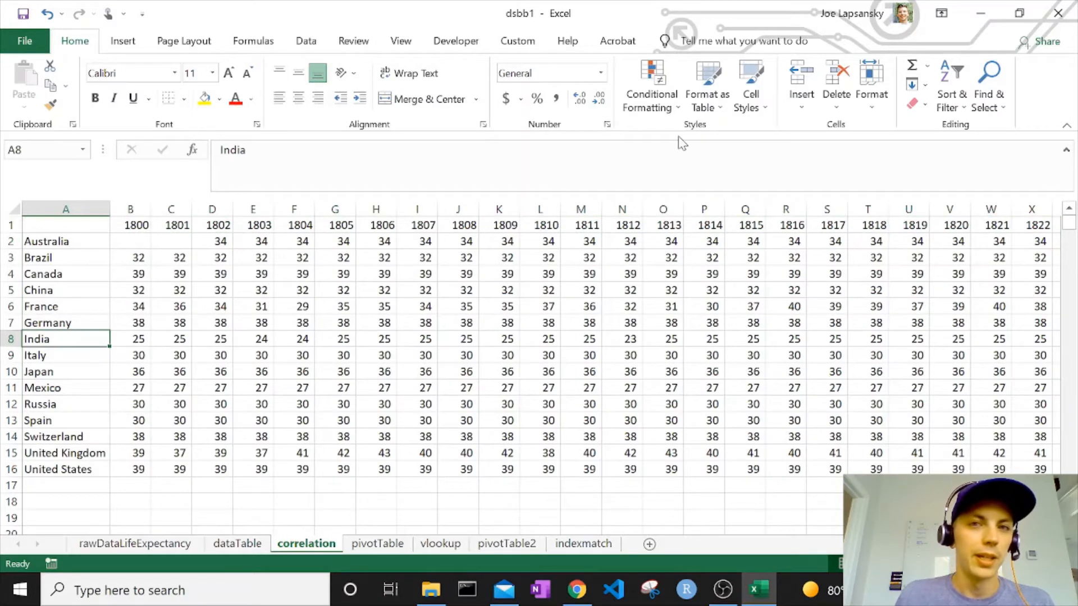
Start the Correlation tool from the Data Analysis tools
click(294, 43)
click(894, 72)
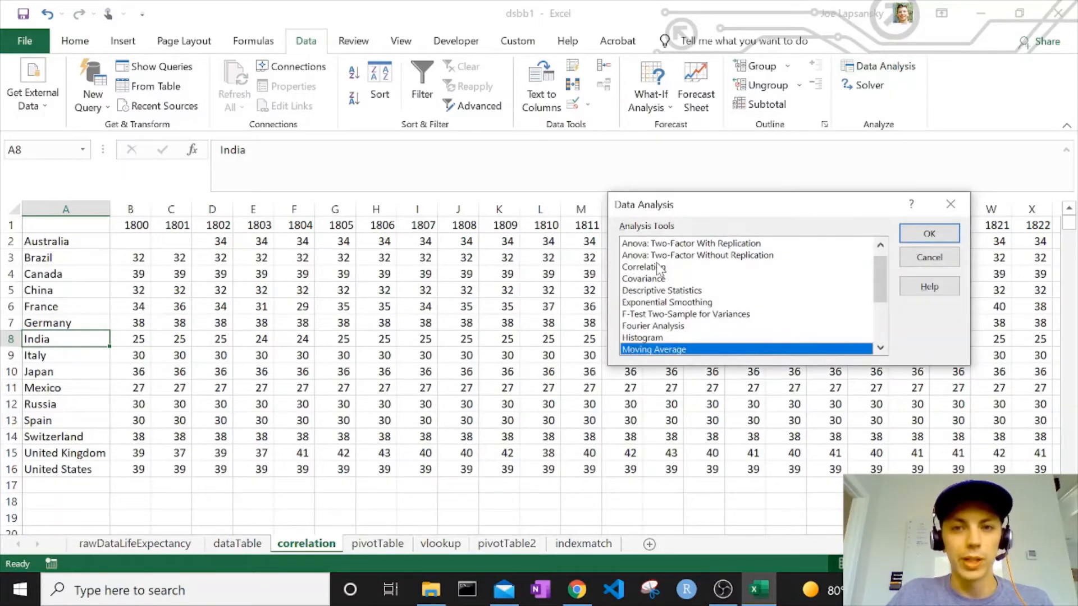
click(657, 267)
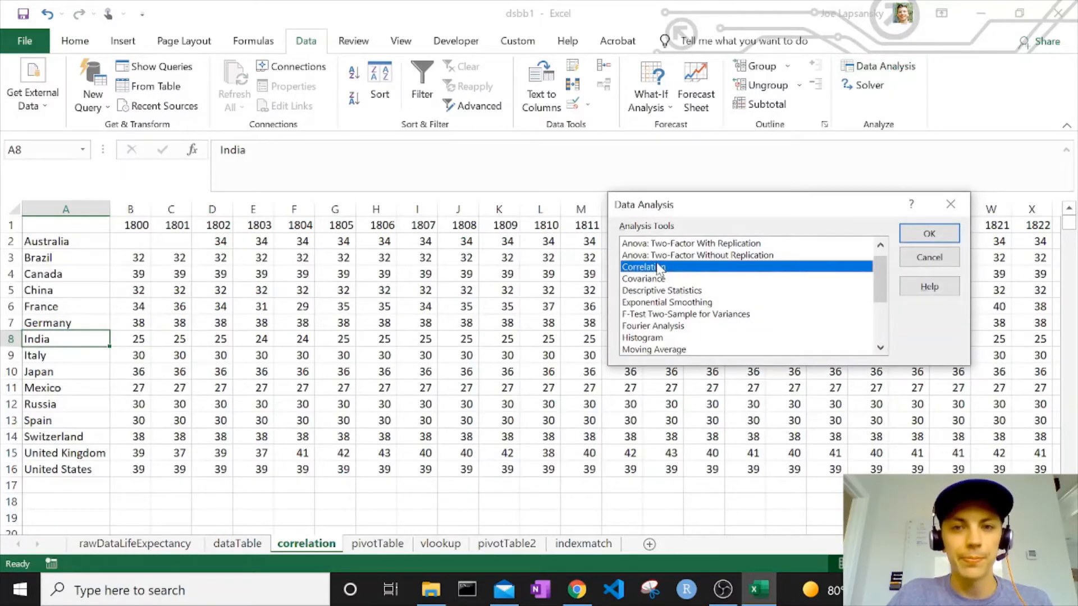
click(929, 234)
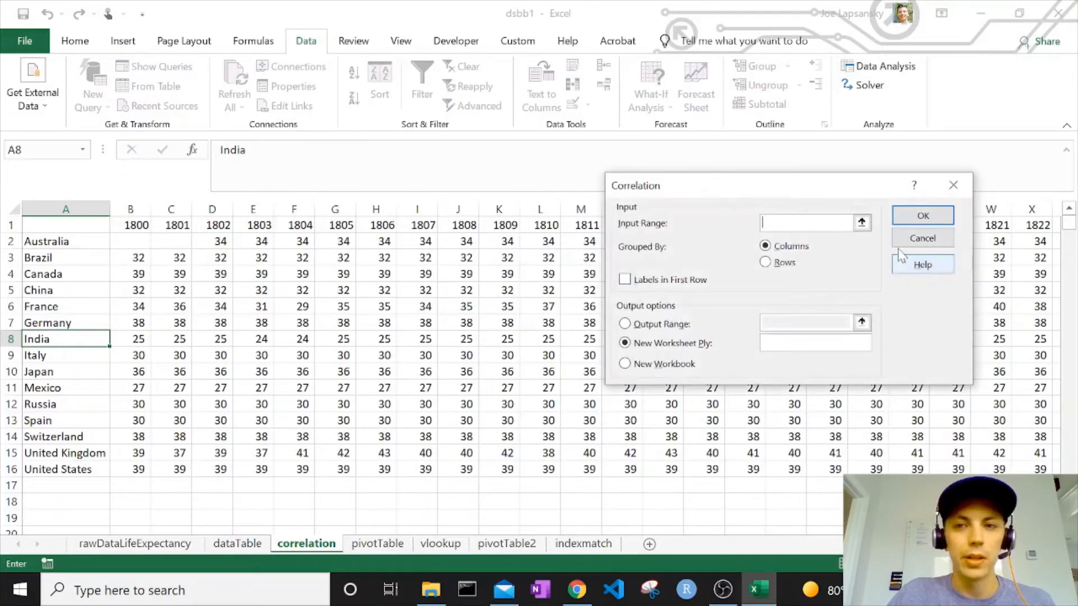
Set the correlation input range to A2:HJ16, grouped by rows with labels in the first column
click(861, 222)
click(56, 241)
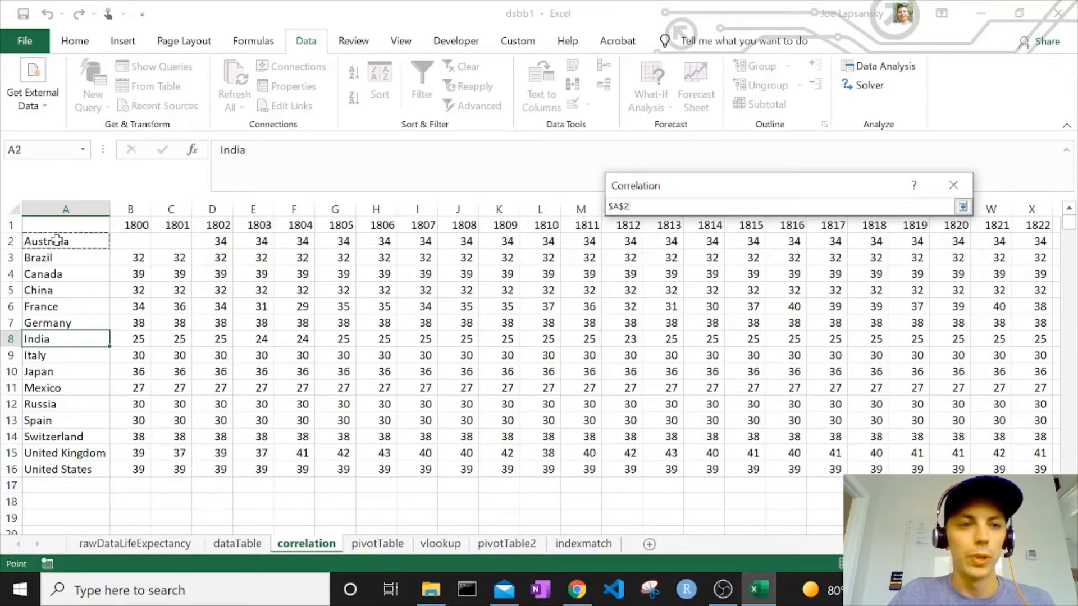
drag(56, 241, 495, 473)
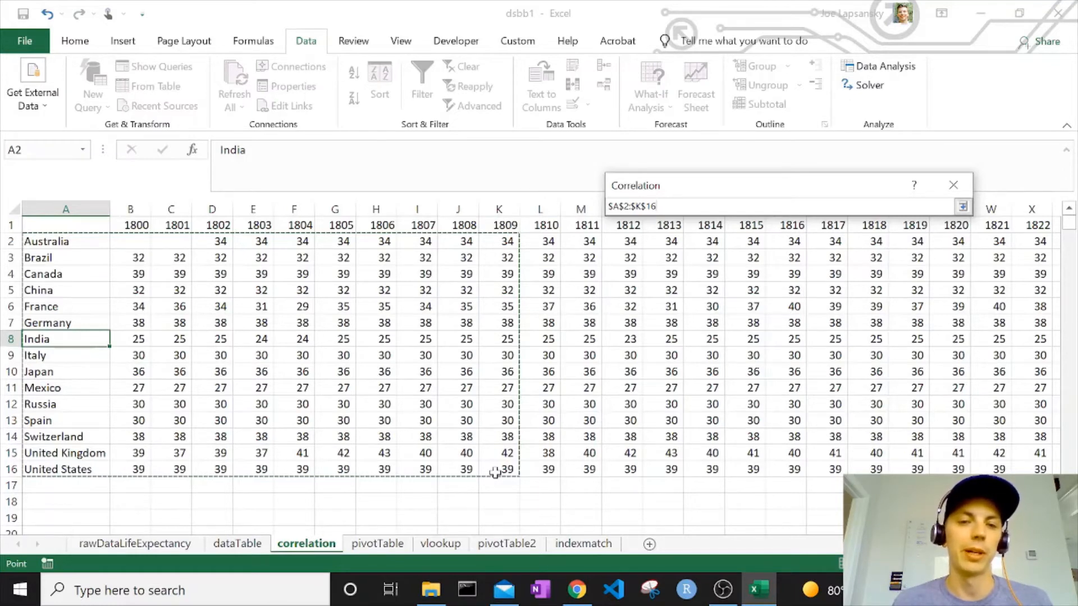
key(ctrl+shift+Right)
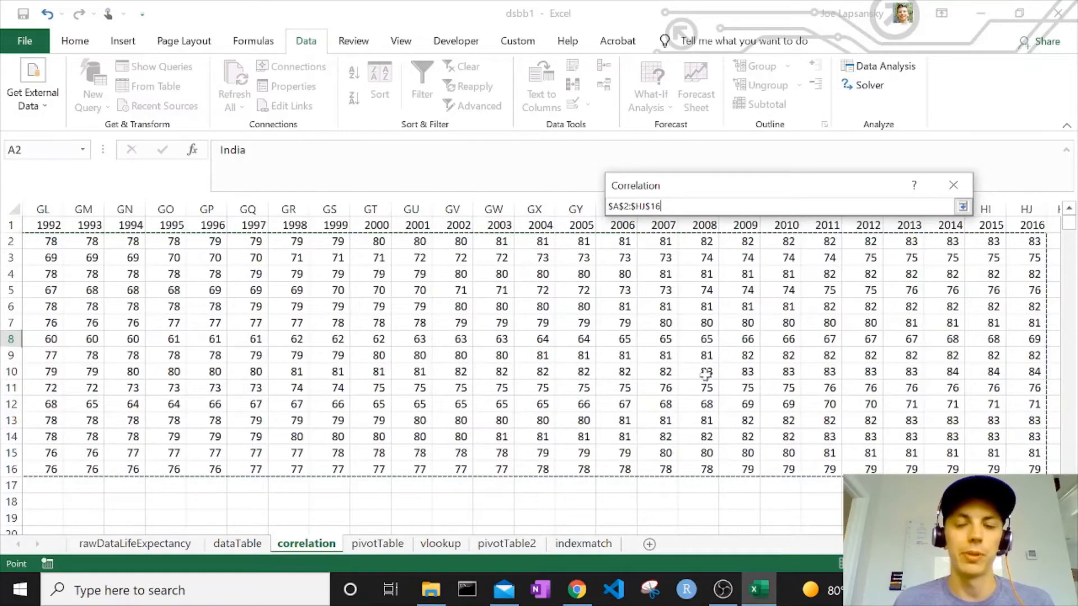
click(963, 207)
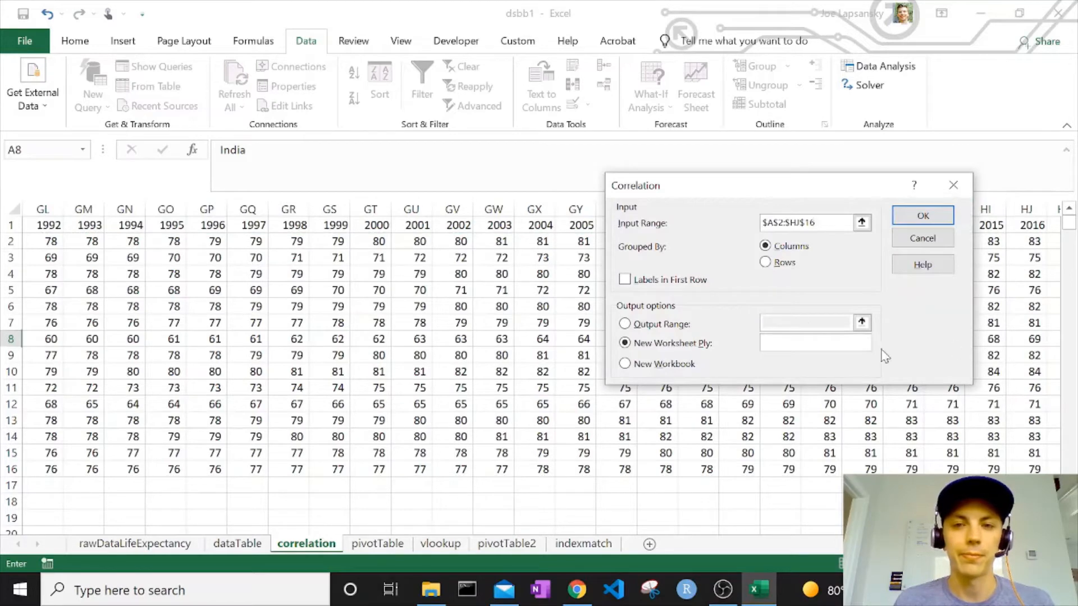
click(661, 287)
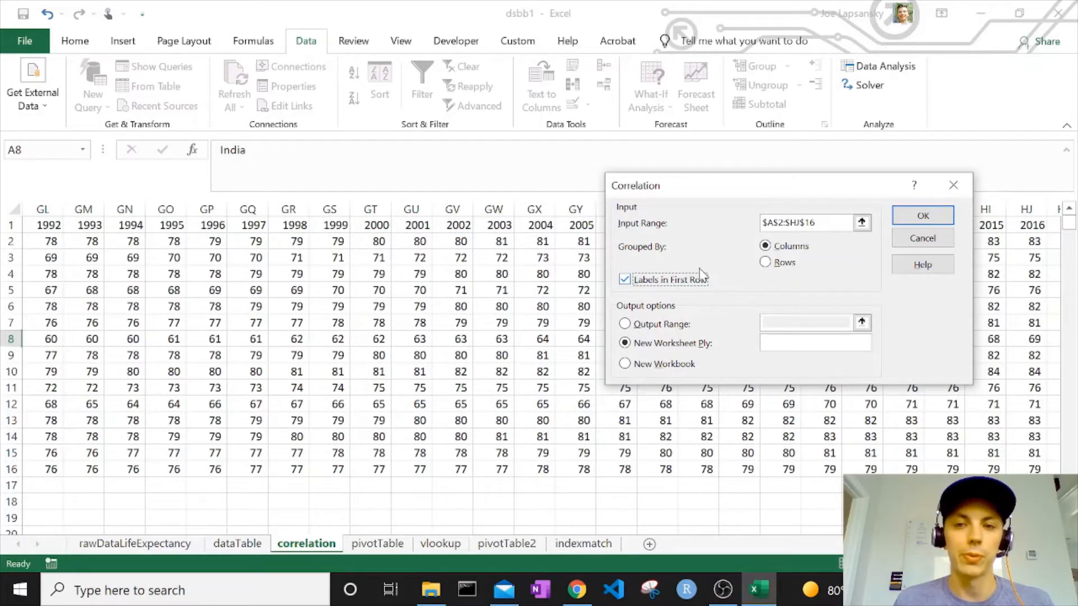
click(778, 270)
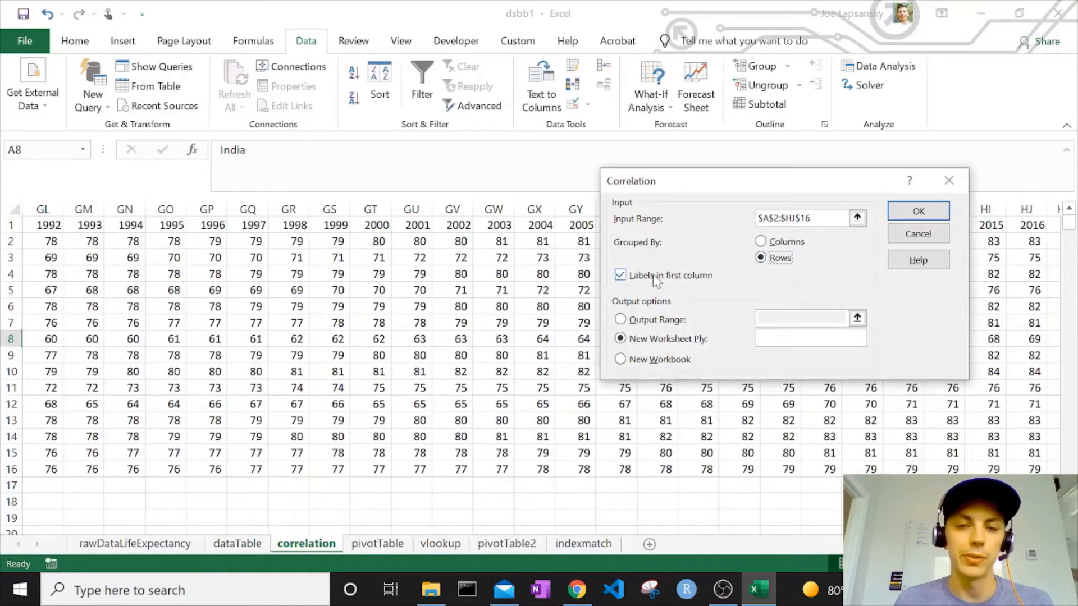
Send the correlation output to cell A18 on the same sheet and run the analysis
click(645, 321)
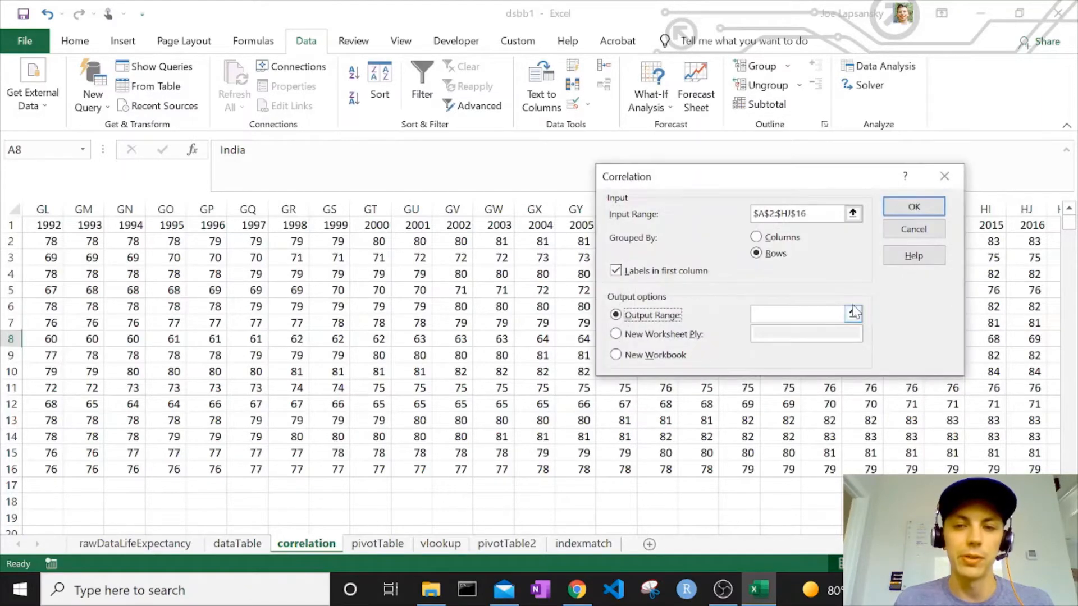
click(853, 313)
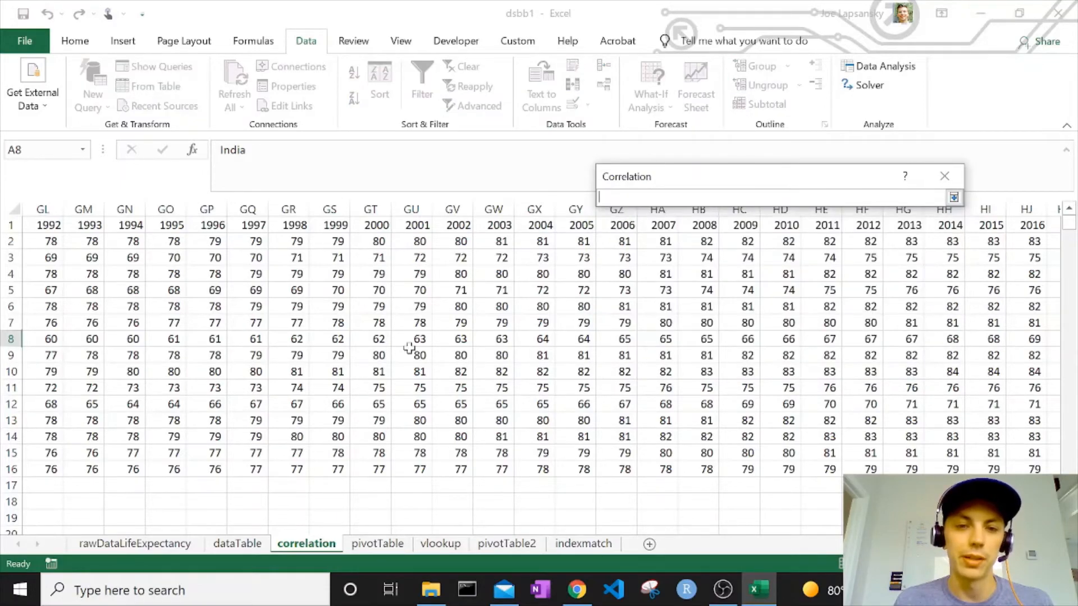
scroll(413, 343, left, 15)
scroll(409, 348, left, 15)
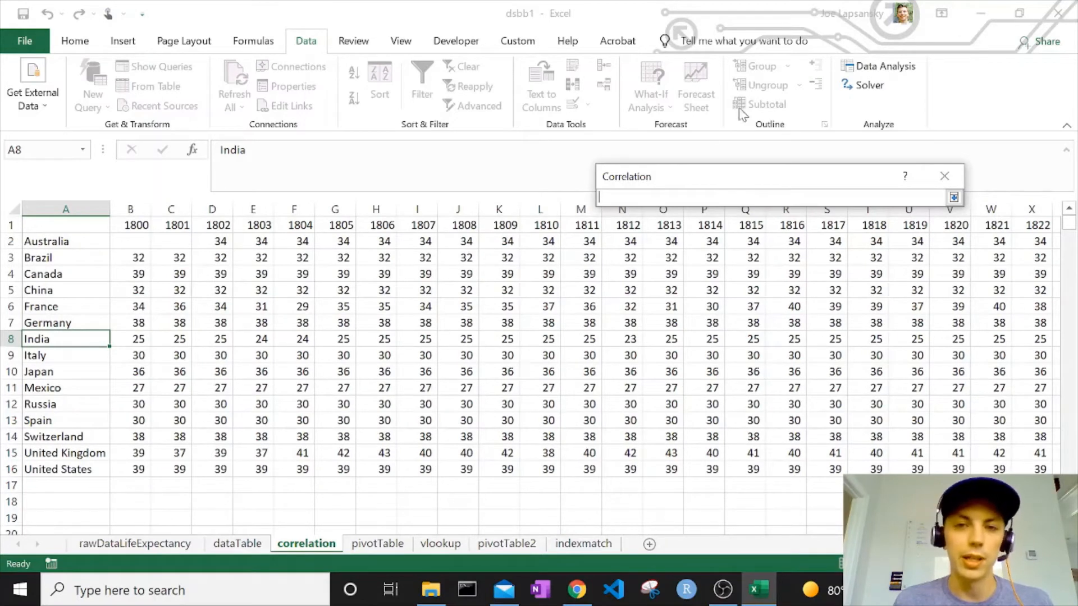
click(140, 504)
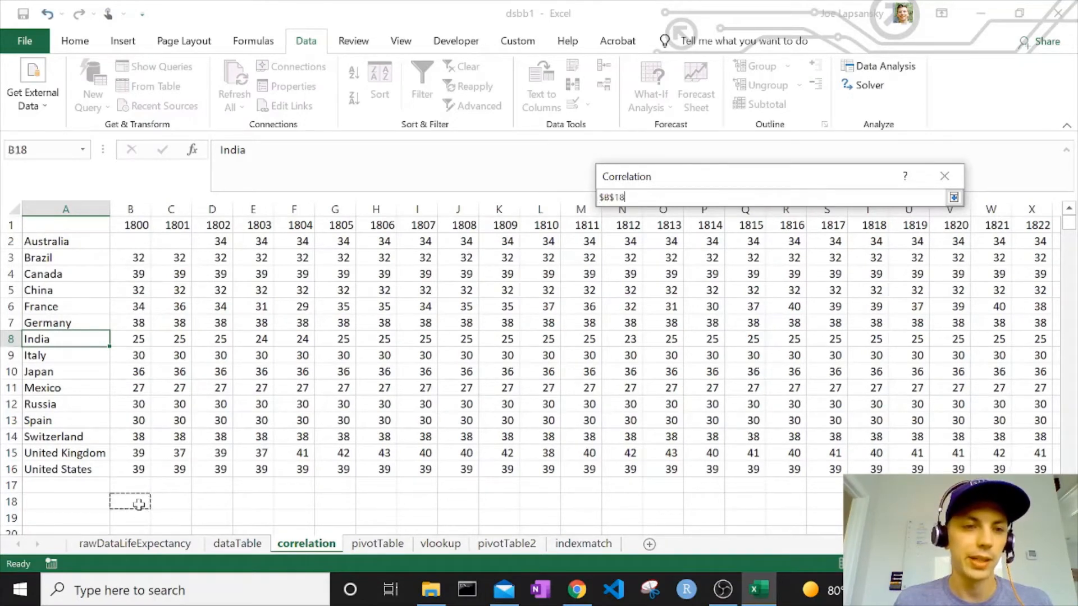
click(86, 508)
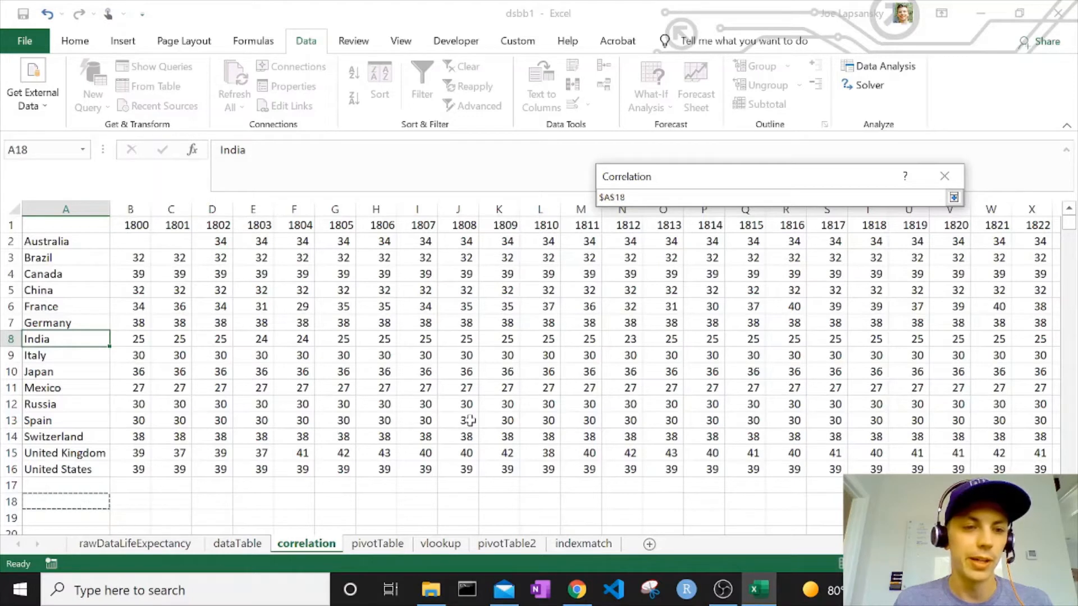
click(954, 197)
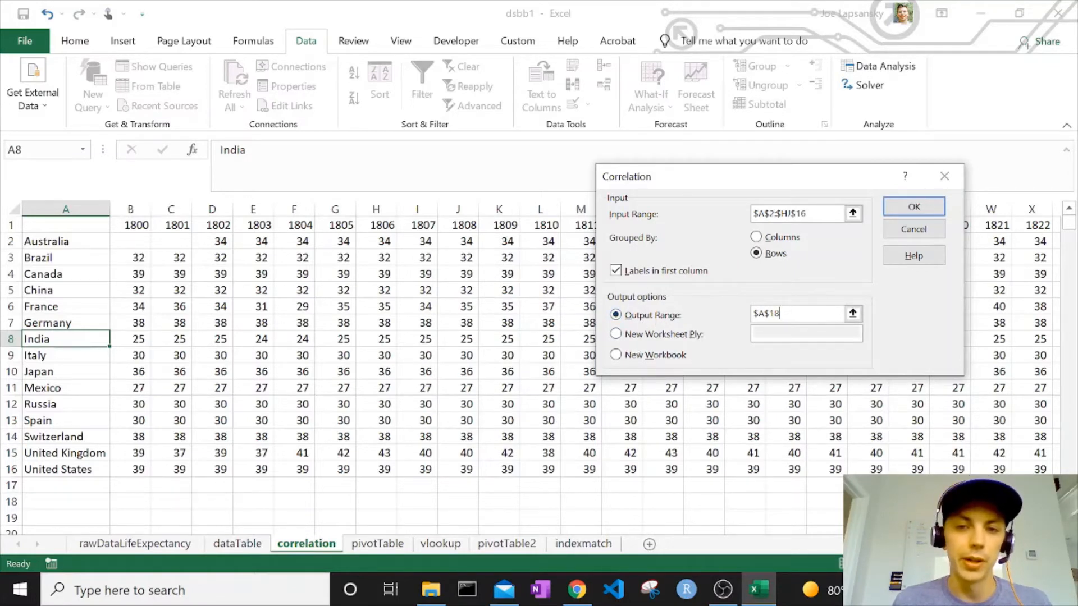
click(914, 208)
Format the correlation values in B19:P33 as comma style with two decimals
scroll(501, 326, down, 5)
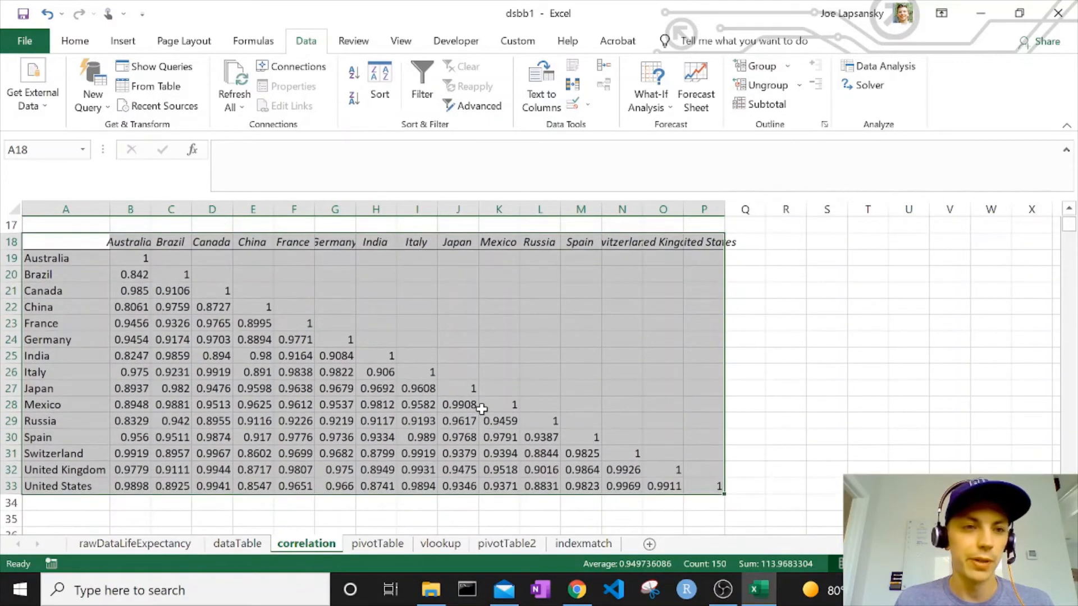
drag(140, 257, 723, 491)
click(75, 41)
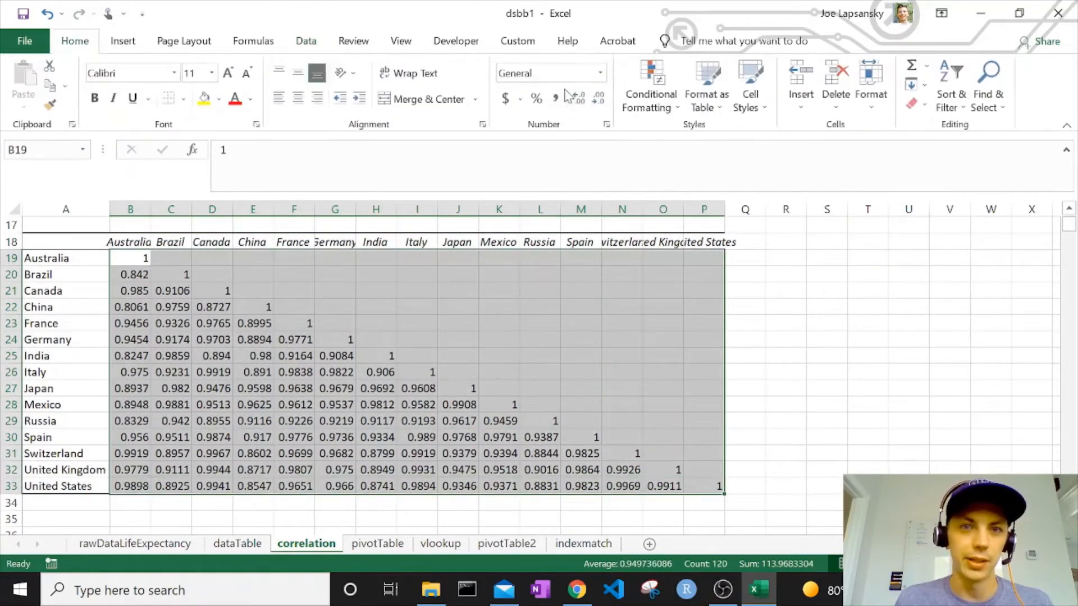
click(555, 99)
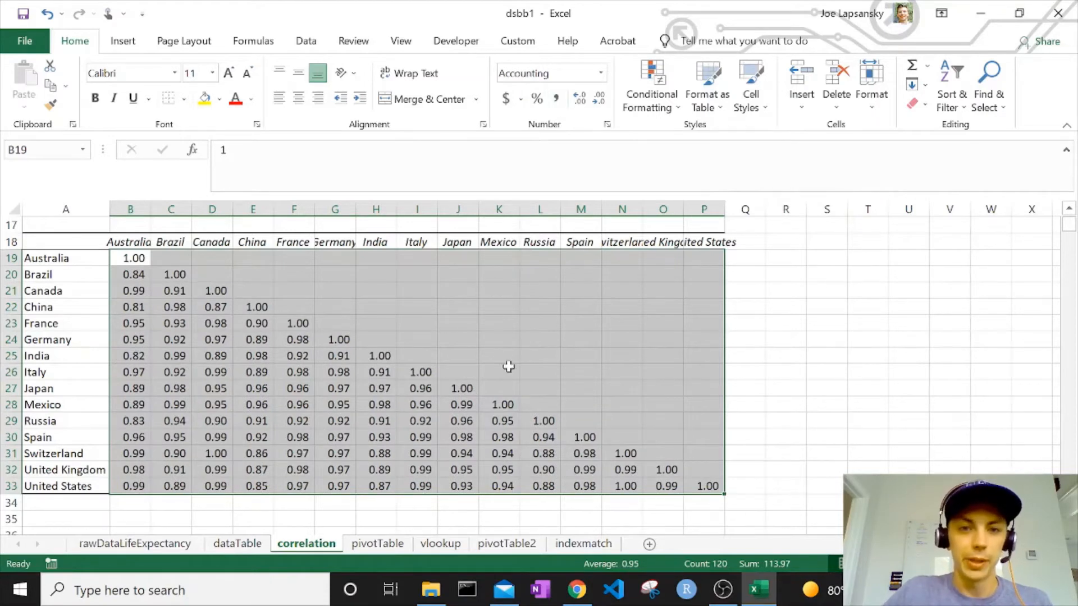
Try to highlight correlation values greater than ,7 in B19:P33 with Green Fill with Dark Green Text
click(649, 104)
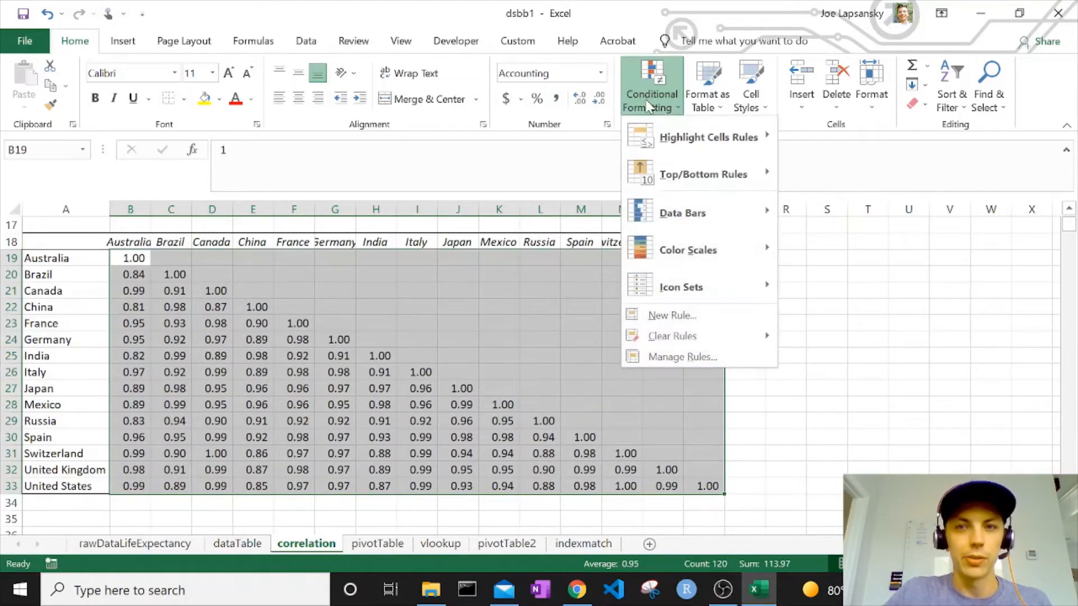
mouse_move(681, 135)
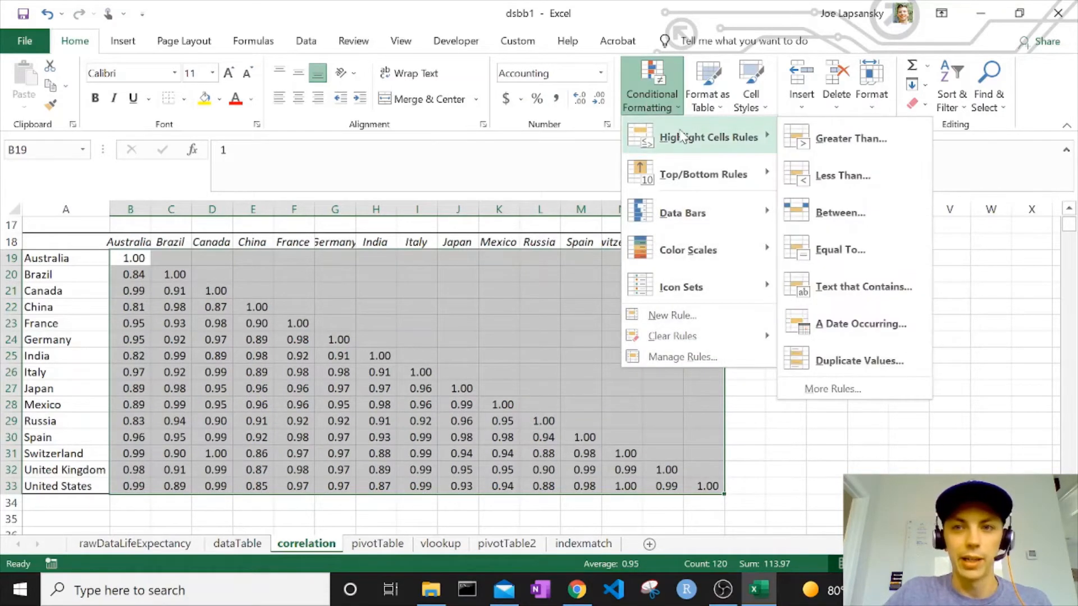
click(850, 139)
key(BackSpace)
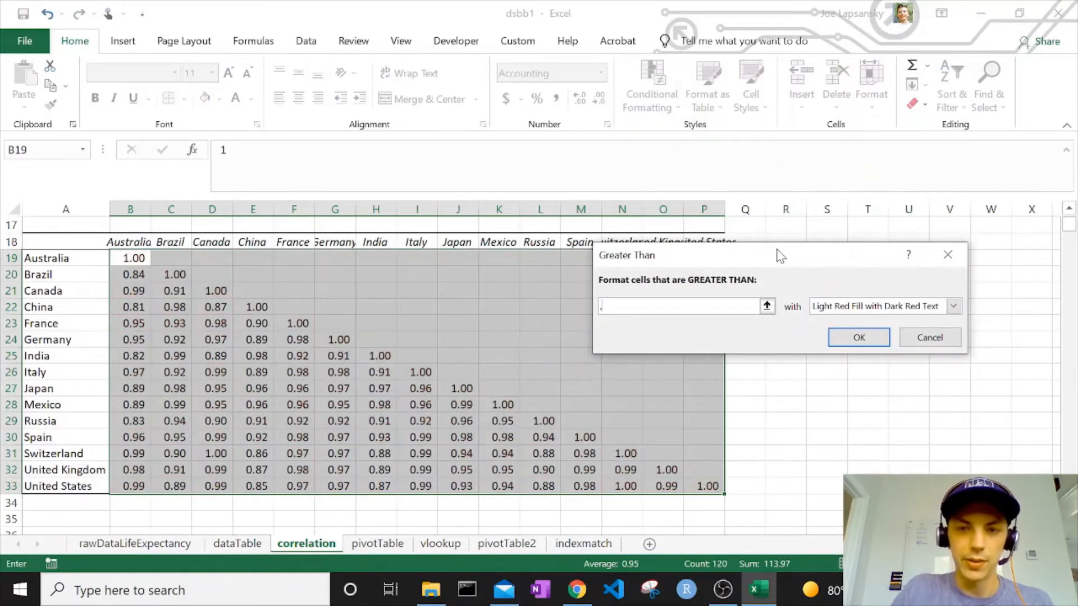
click(953, 306)
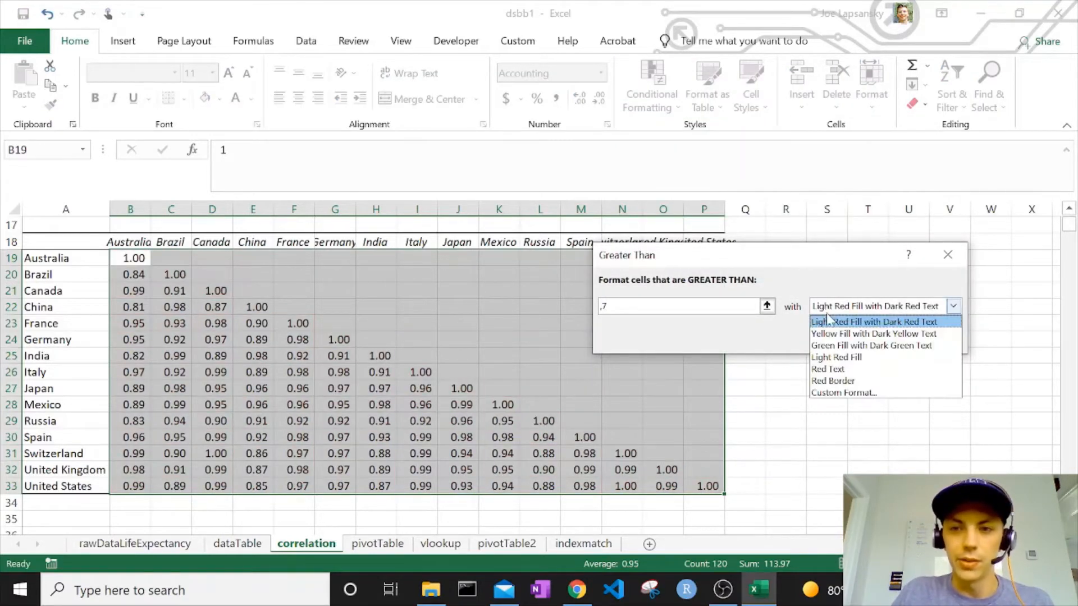
click(831, 346)
click(847, 339)
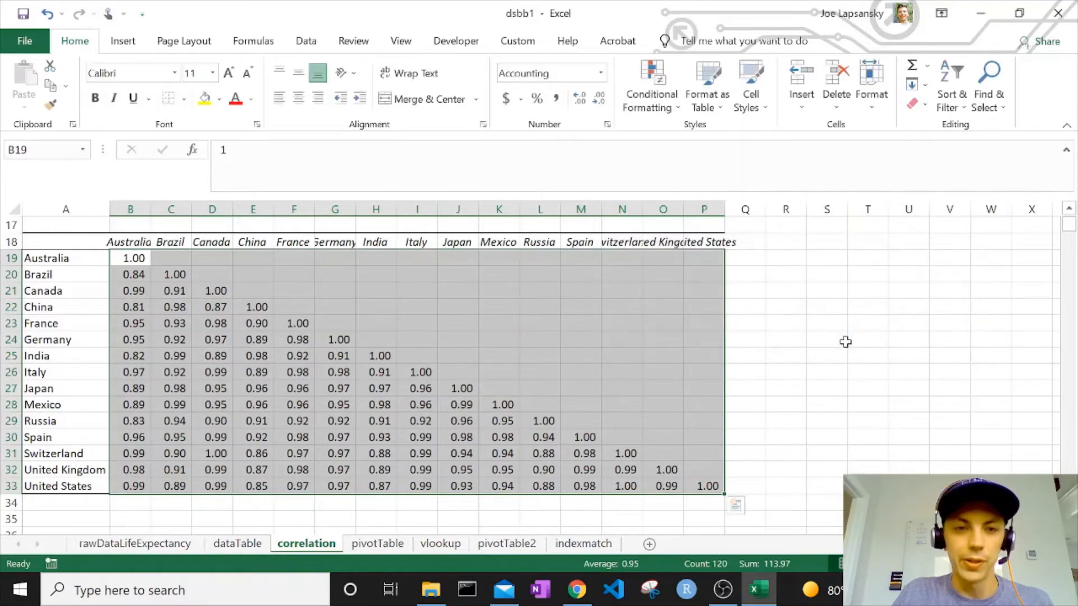
click(498, 389)
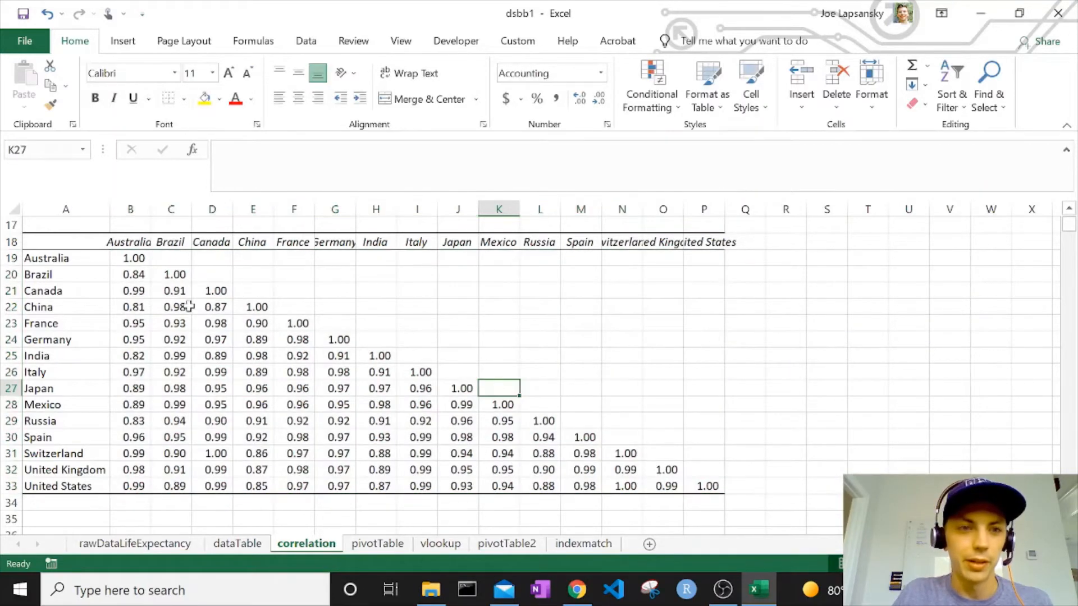
Set up a Greater Than highlight rule for B19:P33 with threshold .7 and Green Fill with Dark Green Text
drag(134, 260, 701, 487)
click(140, 260)
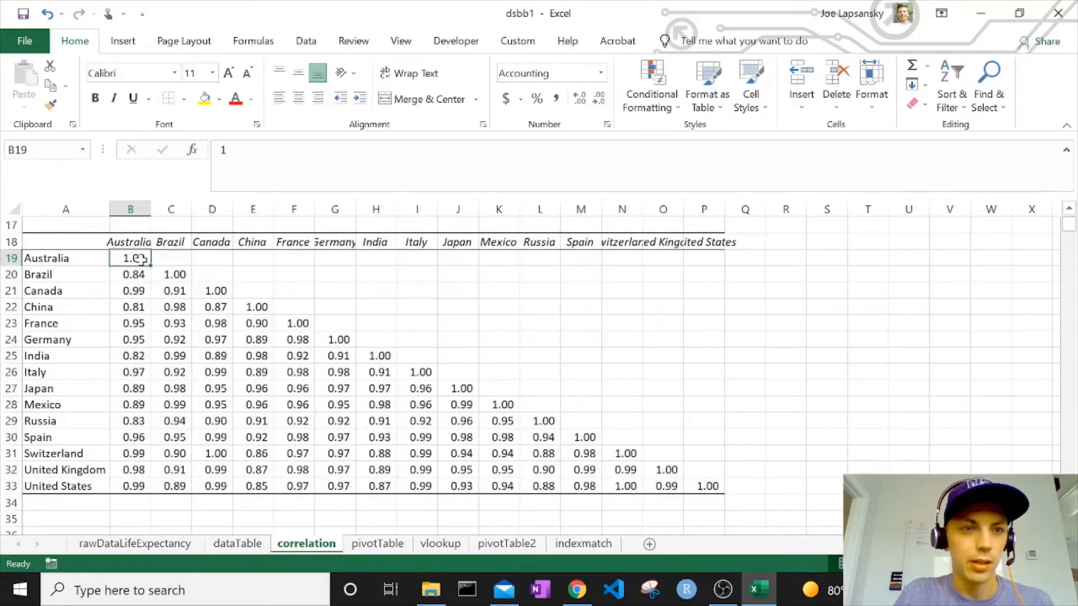
click(133, 274)
drag(133, 258, 718, 494)
click(658, 109)
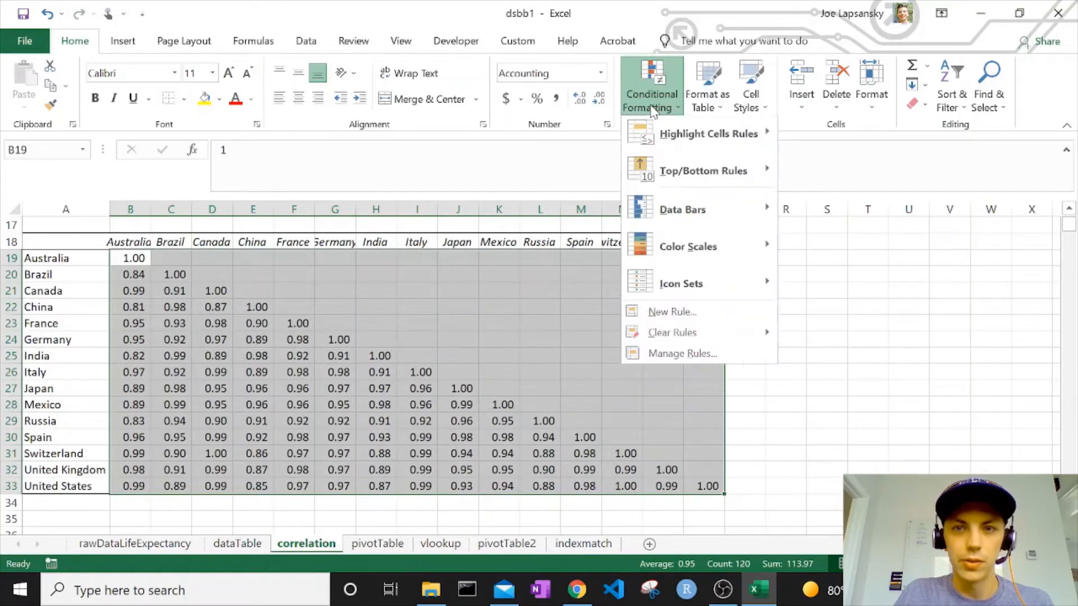
mouse_move(698, 135)
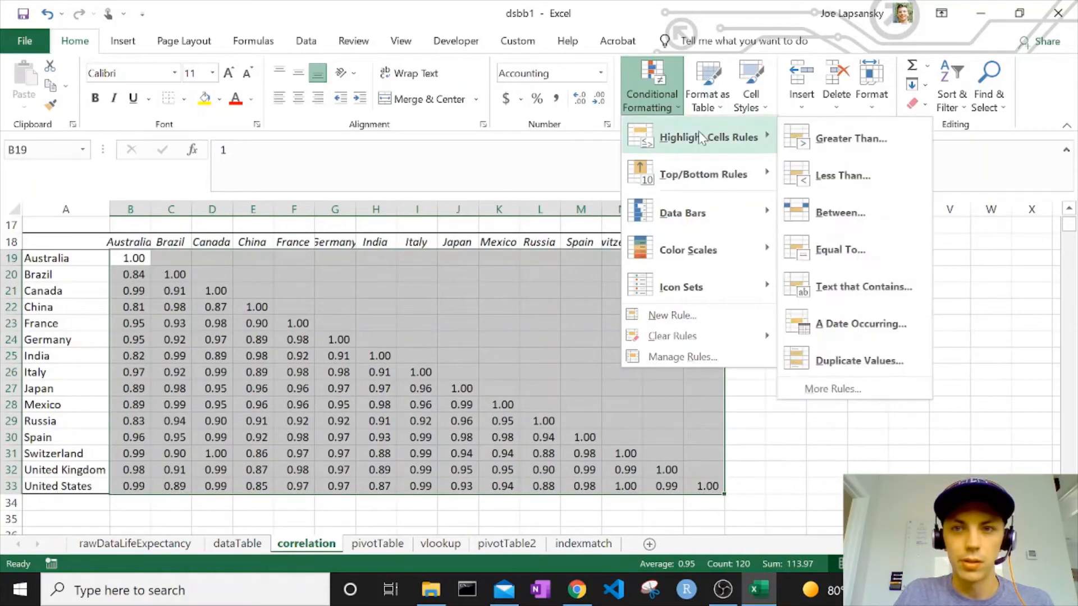
click(810, 141)
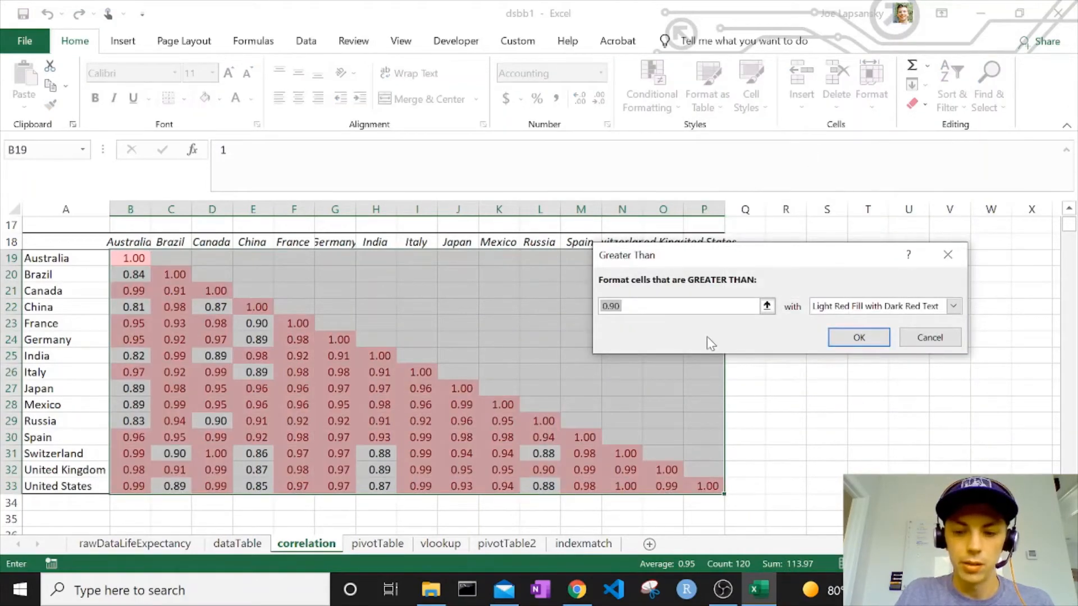
text(.7)
click(859, 314)
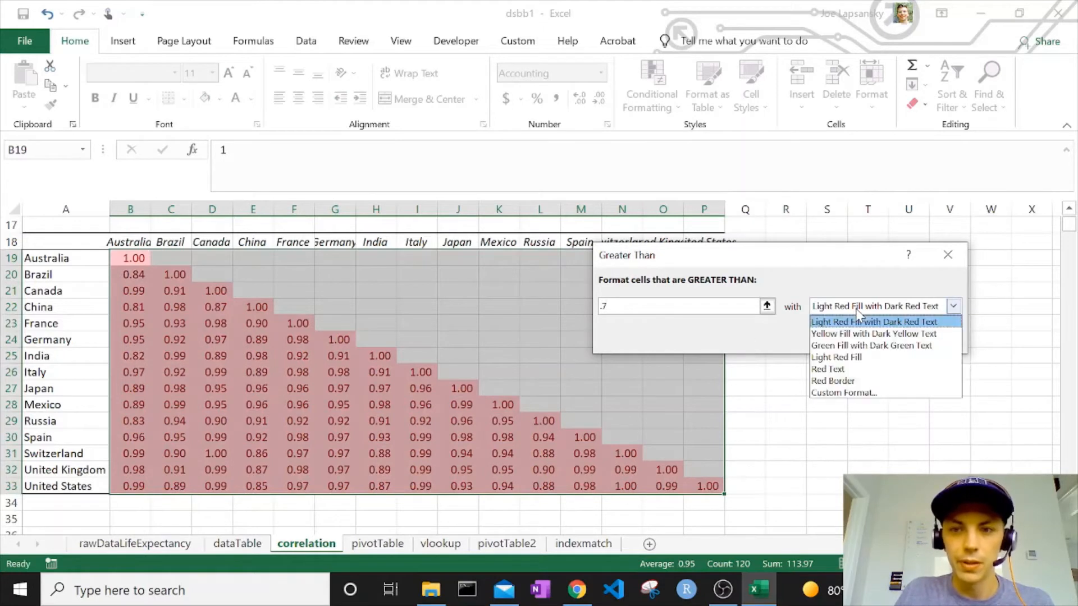
click(845, 345)
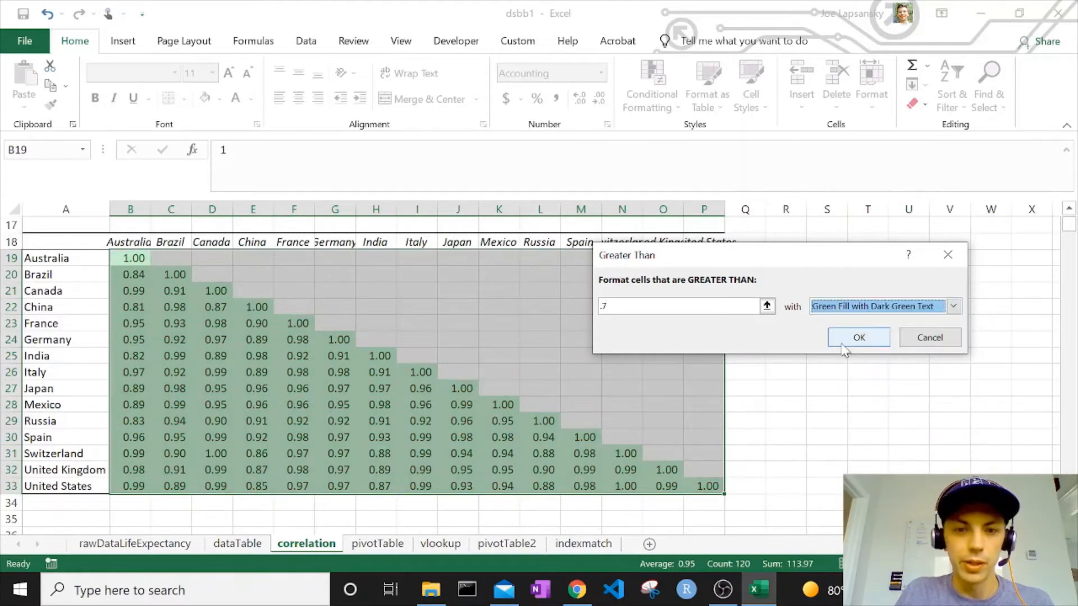
Raise the highlight rule's threshold to .98 and apply it to the correlation matrix
click(845, 341)
click(610, 306)
key(BackSpace)
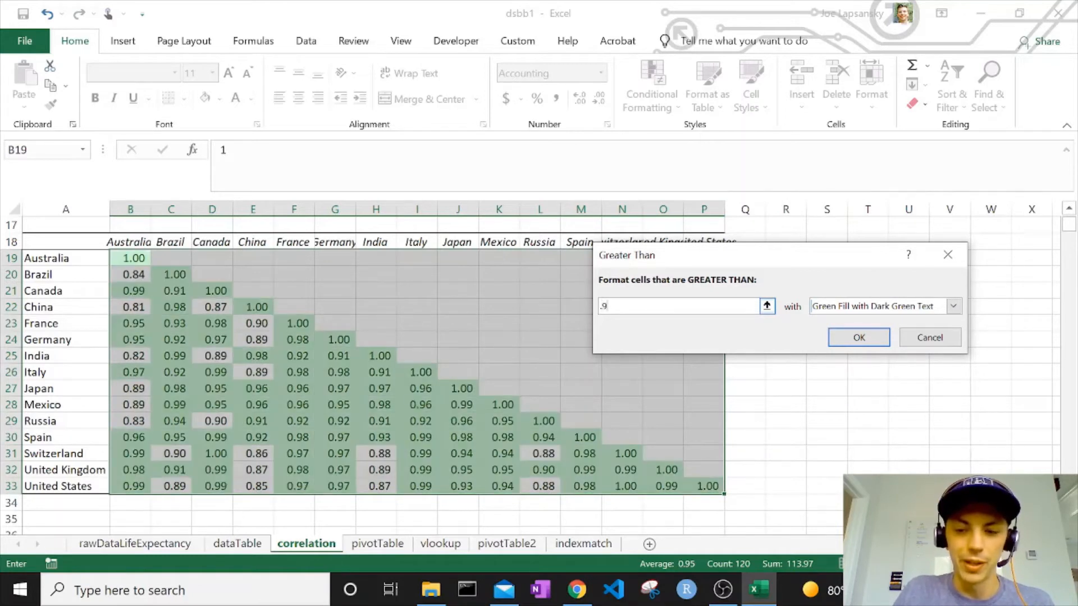
text(95)
key(BackSpace)
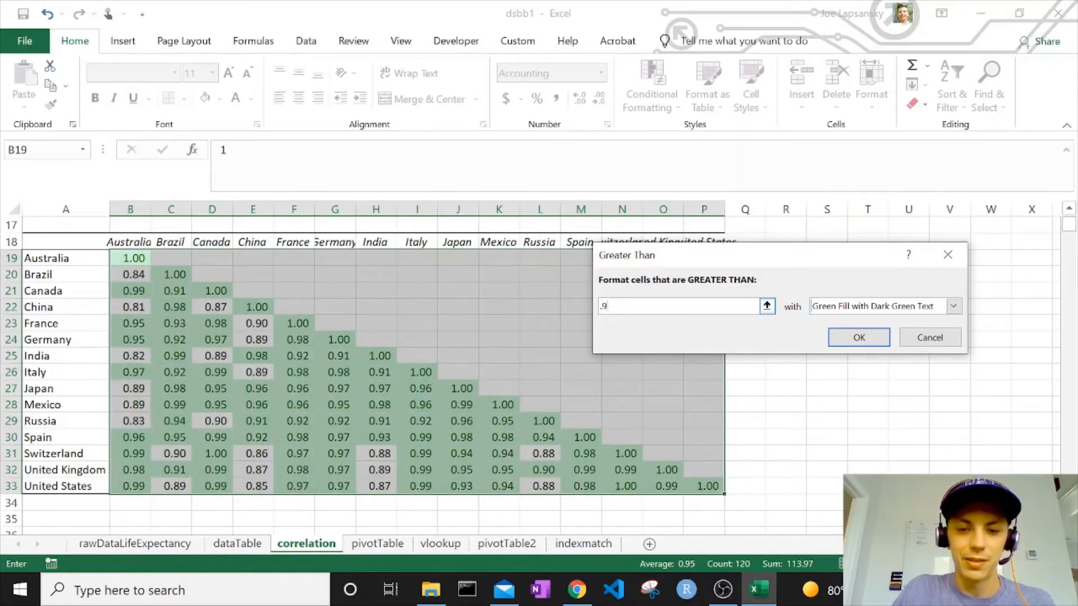
text(8)
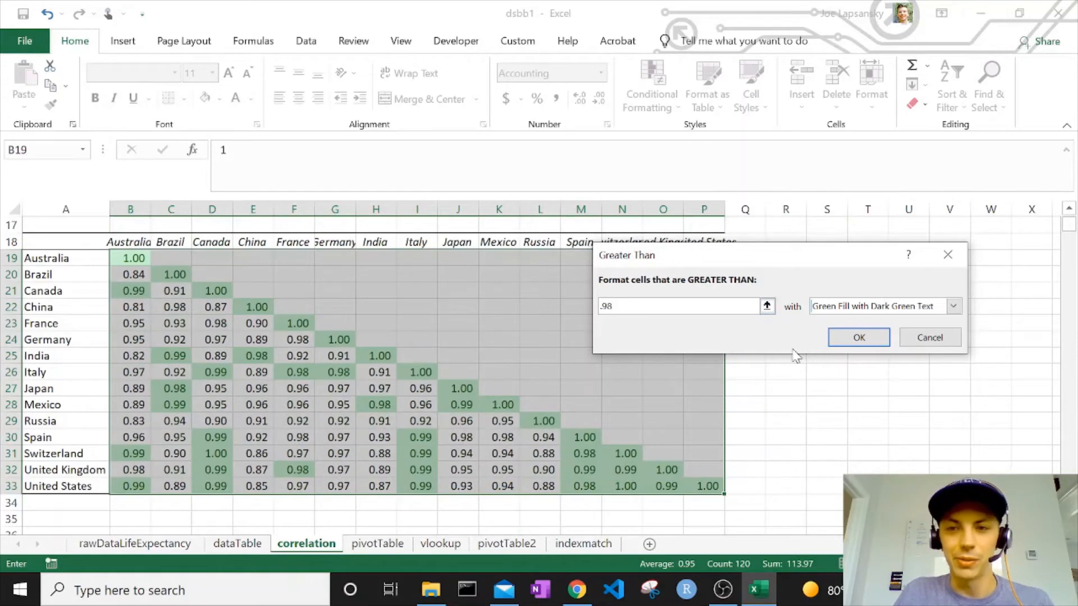
click(846, 337)
click(590, 347)
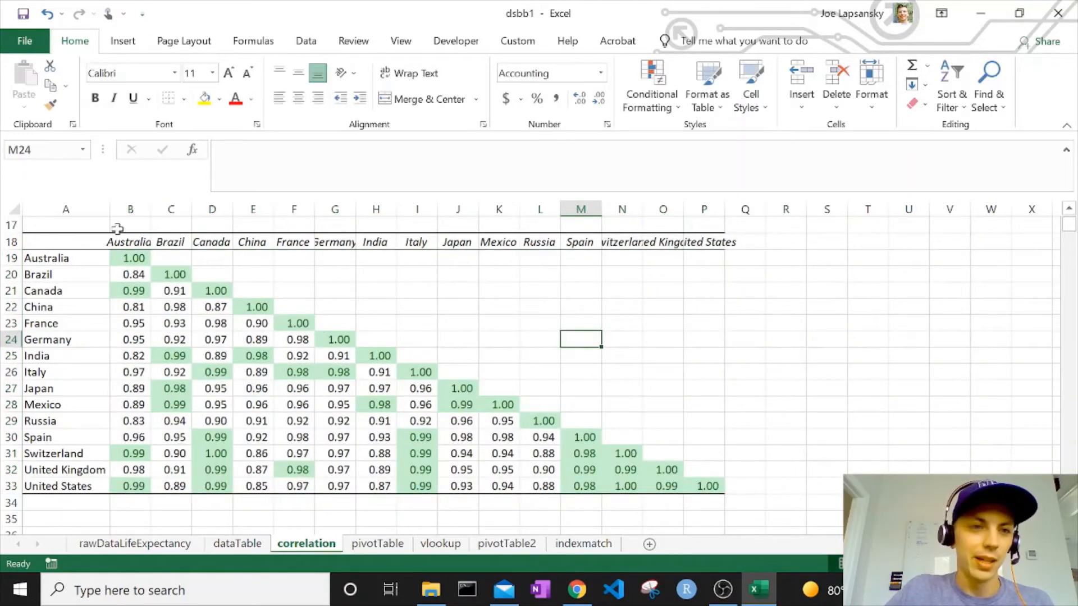
Examine how Australia, Brazil and Canada each correlate with themselves along the matrix diagonal
drag(144, 241, 42, 259)
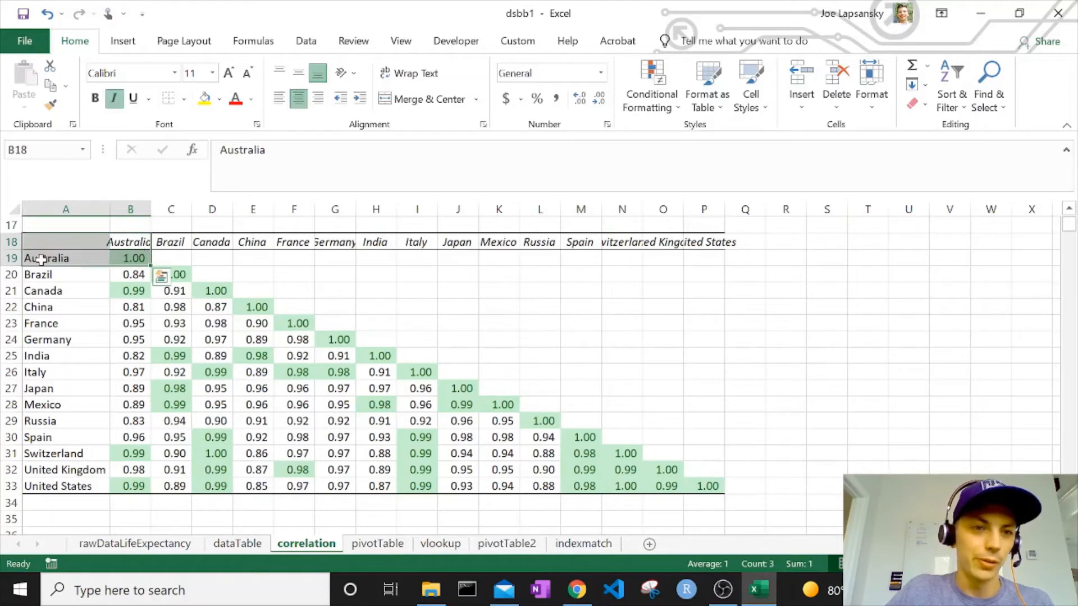
drag(177, 241, 168, 275)
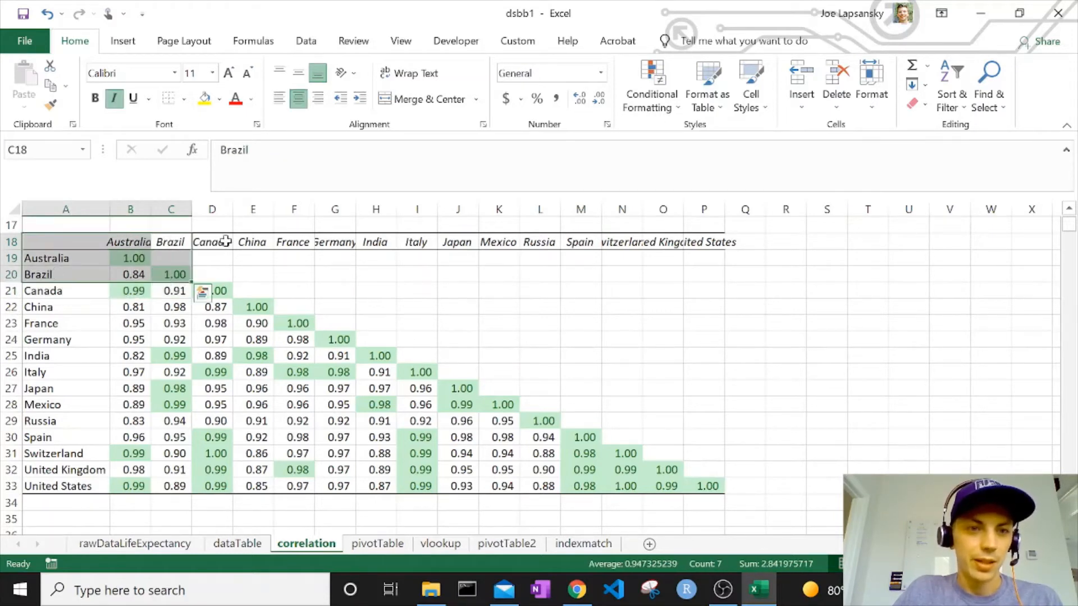
drag(213, 242, 70, 291)
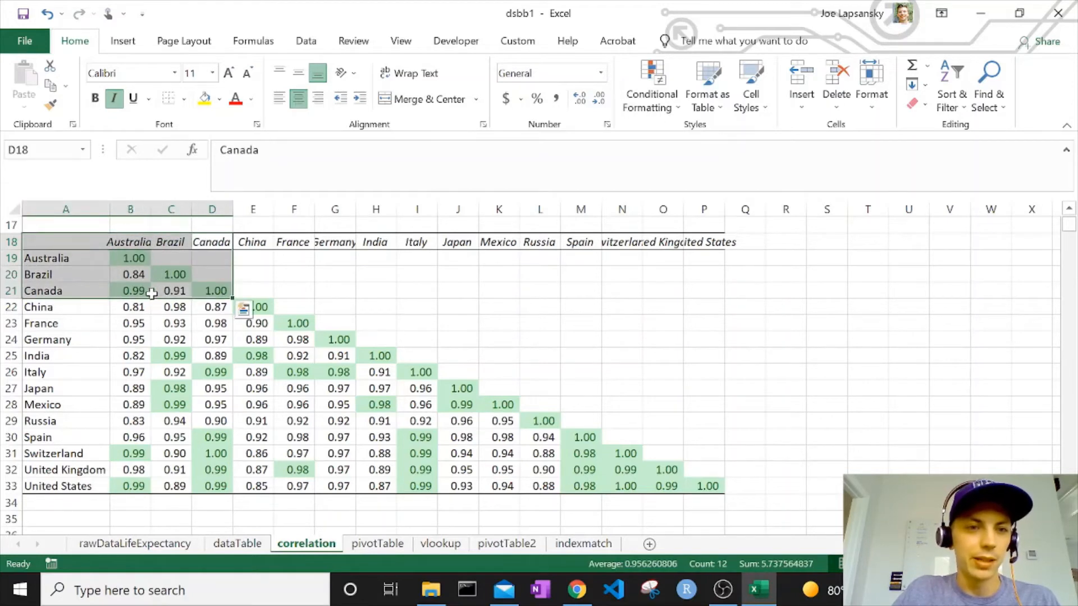
Widen column B to fit the Australia header and select A18:B21 to trace the Australia–Canada correlation
click(135, 292)
drag(150, 209, 189, 209)
drag(148, 241, 79, 287)
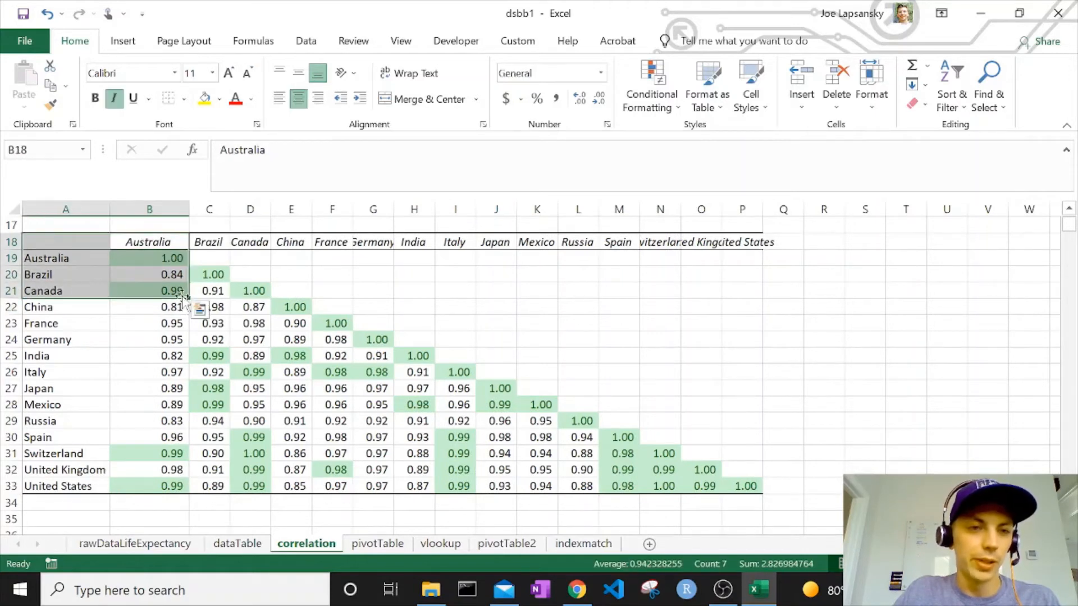
Trace the Australia–Canada, Brazil–India and Italy–Spain correlations in the matrix
click(135, 287)
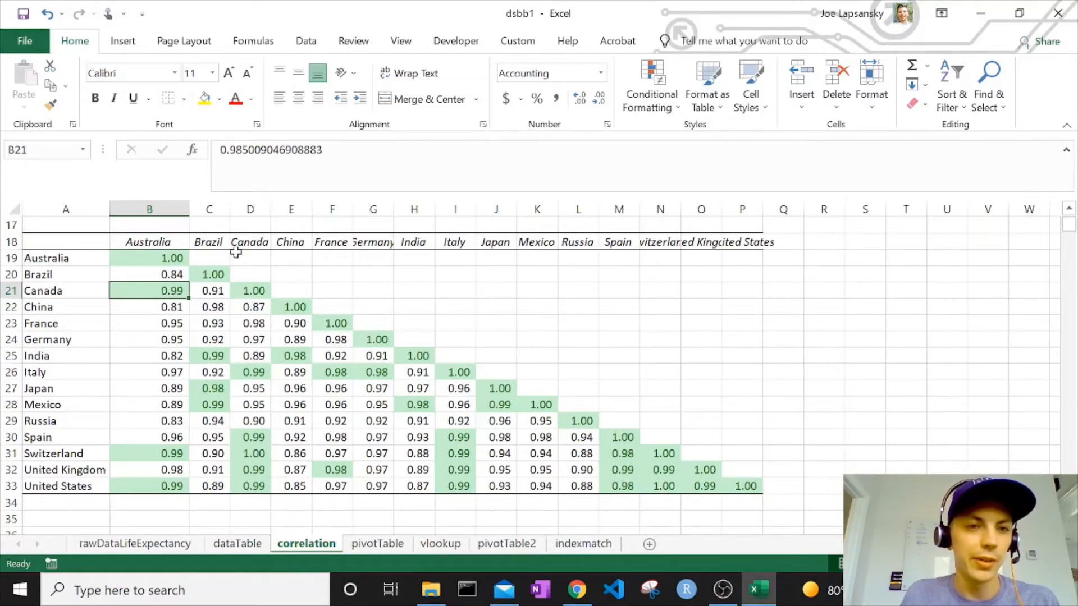
click(218, 241)
click(213, 358)
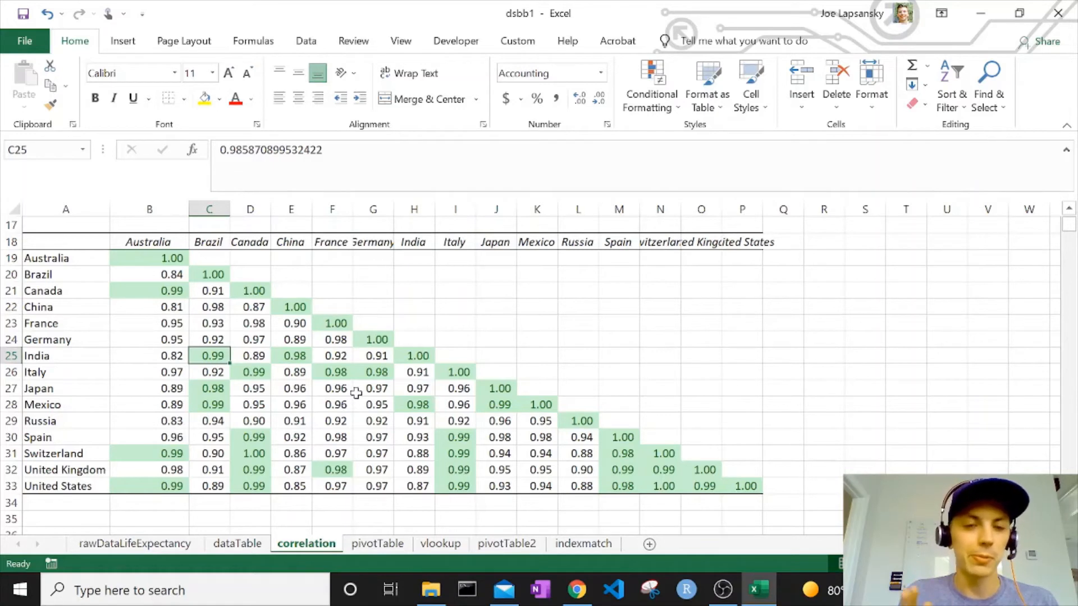
drag(455, 247, 186, 437)
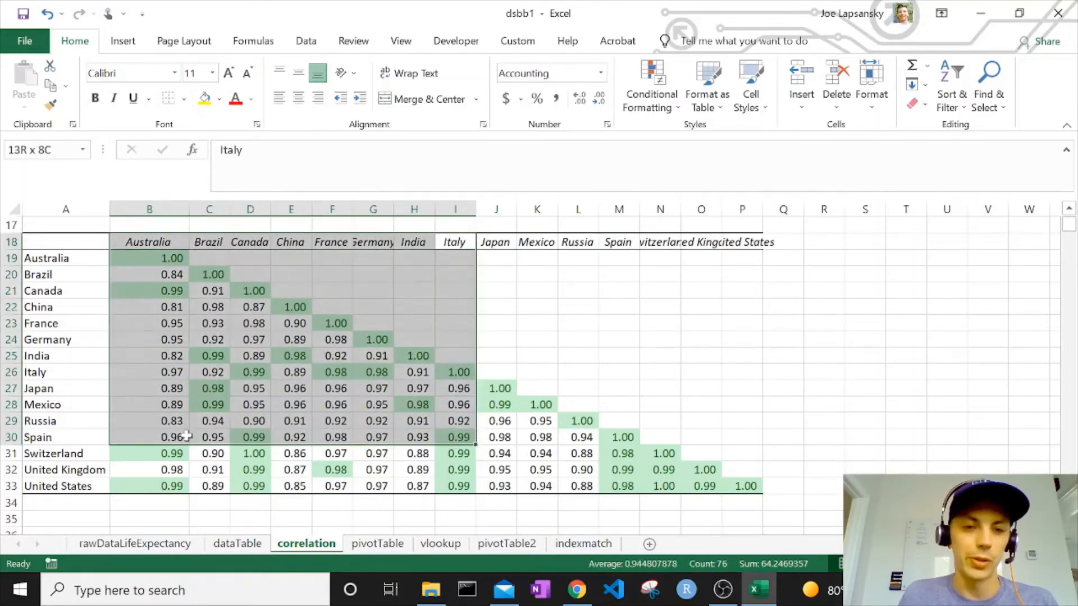
drag(105, 438, 33, 438)
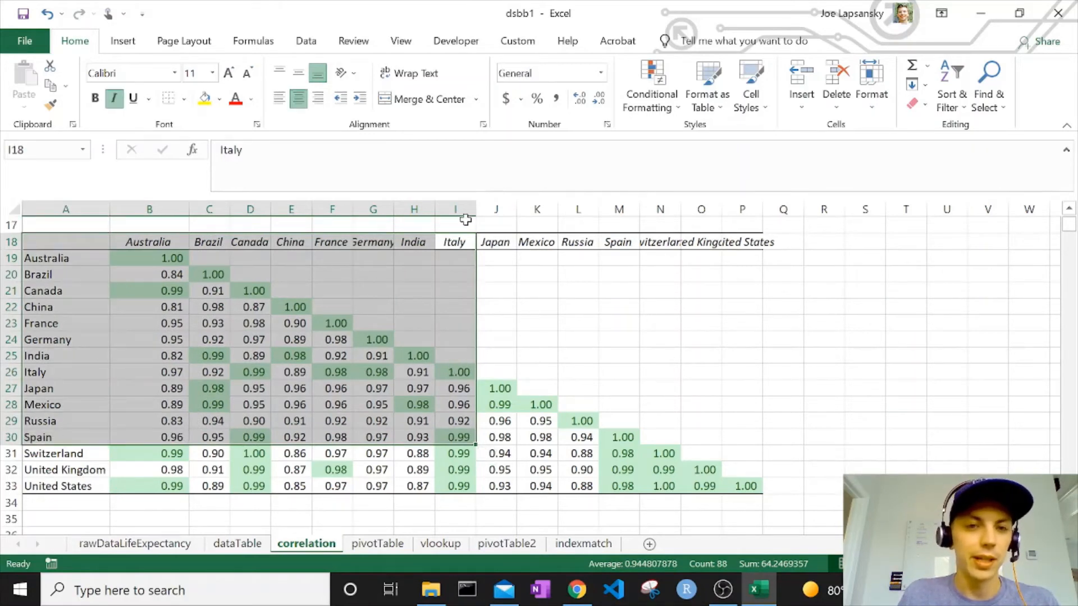
drag(455, 247, 451, 435)
click(276, 383)
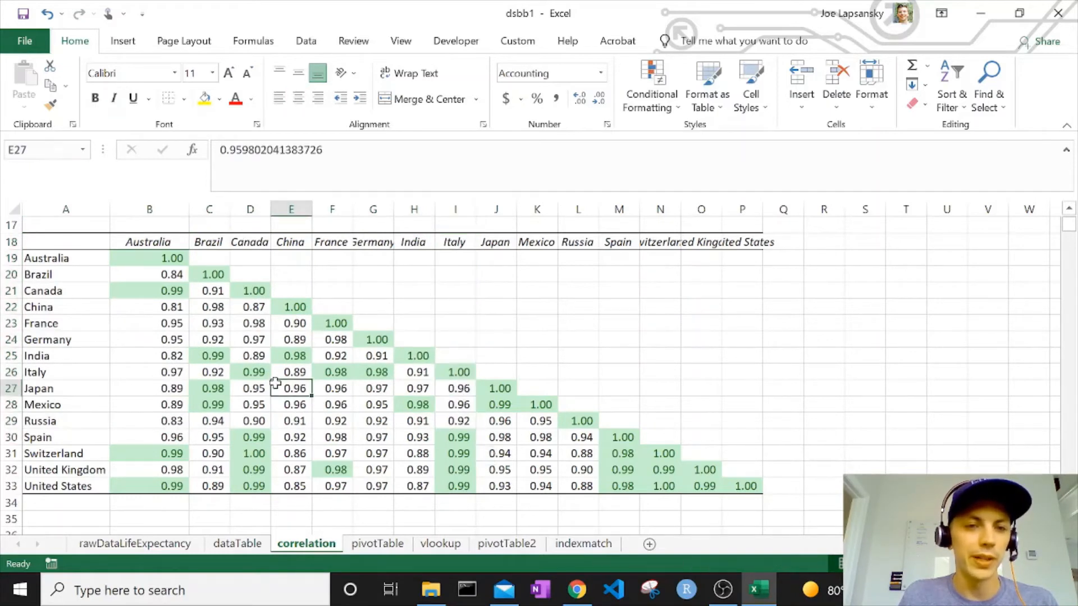
Add a Less Than highlight rule to B19:P33 with threshold .85 and Light Red Fill with Dark Red Text
drag(171, 259, 757, 485)
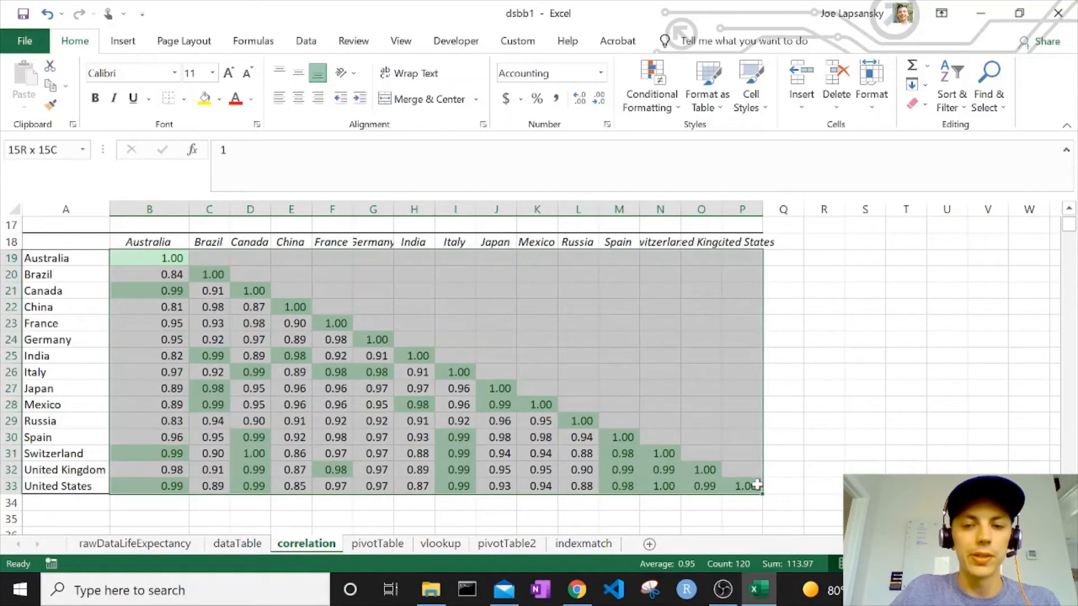
click(652, 81)
mouse_move(654, 127)
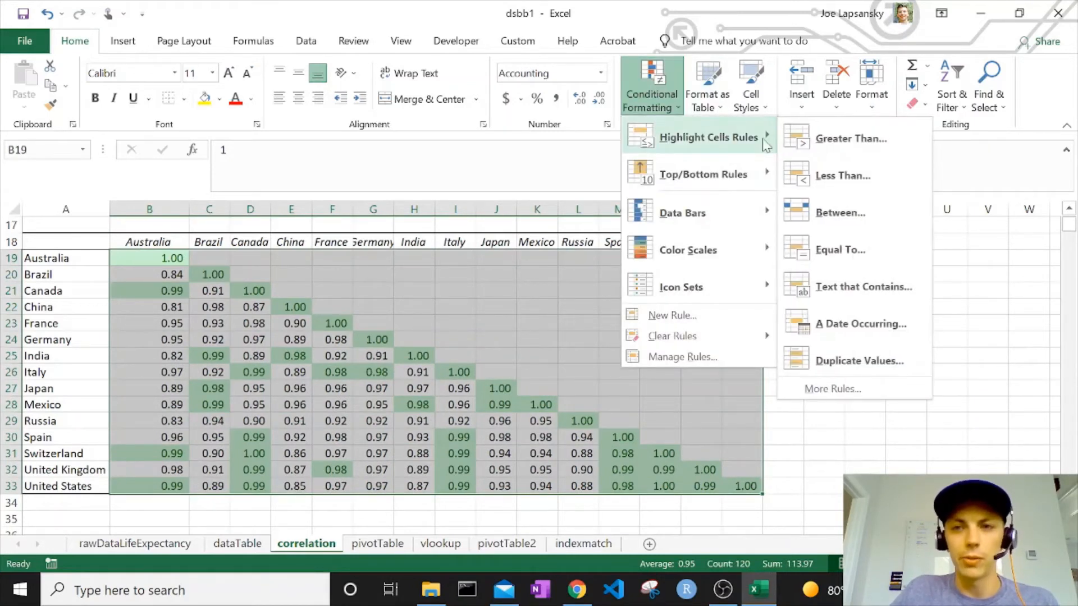
click(842, 175)
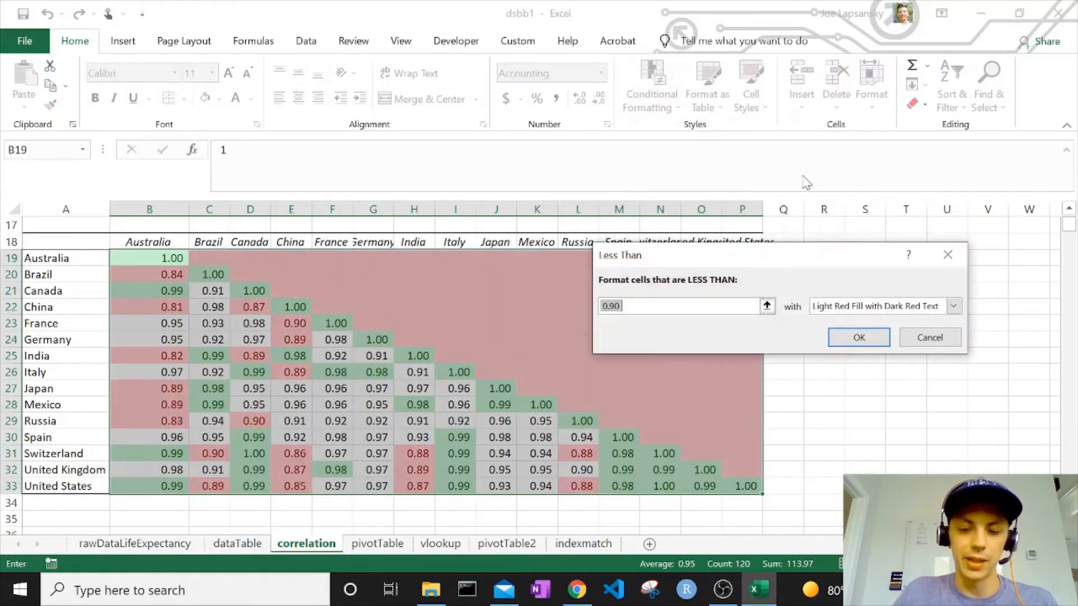
text(.8)
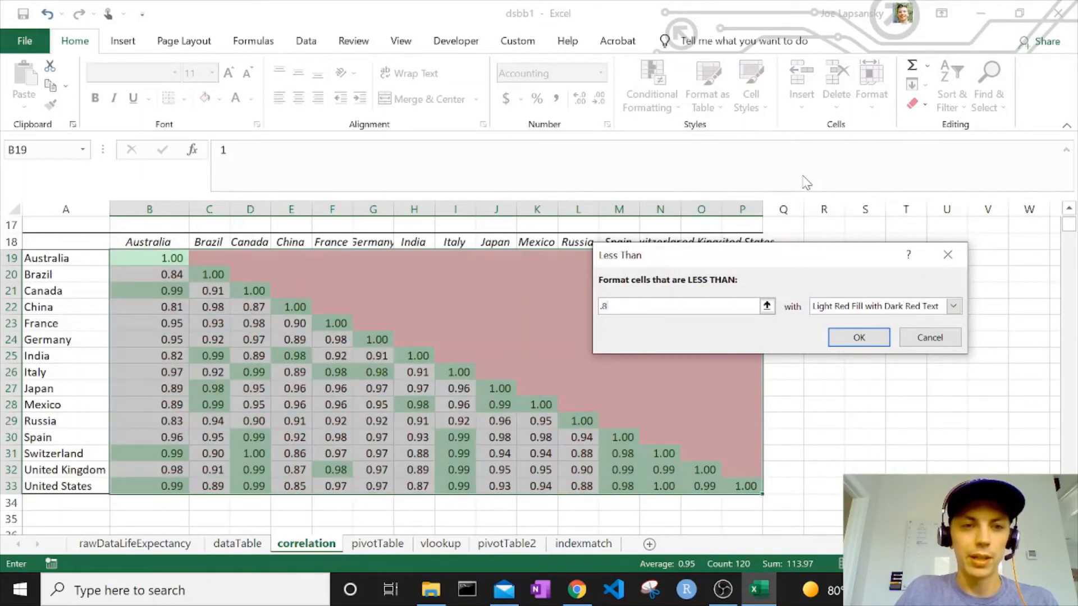
text(5)
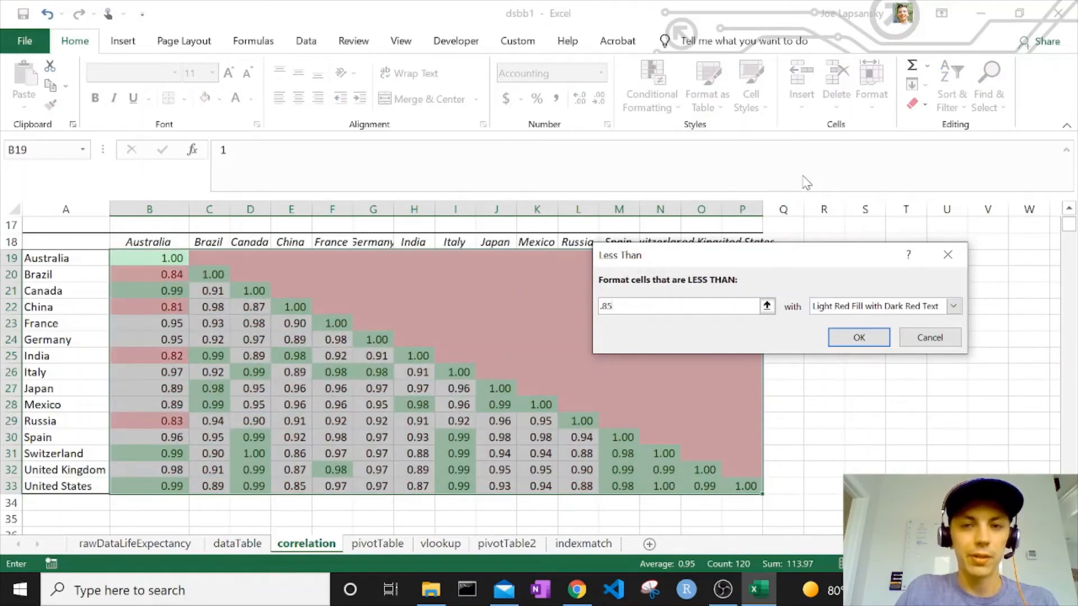
click(858, 338)
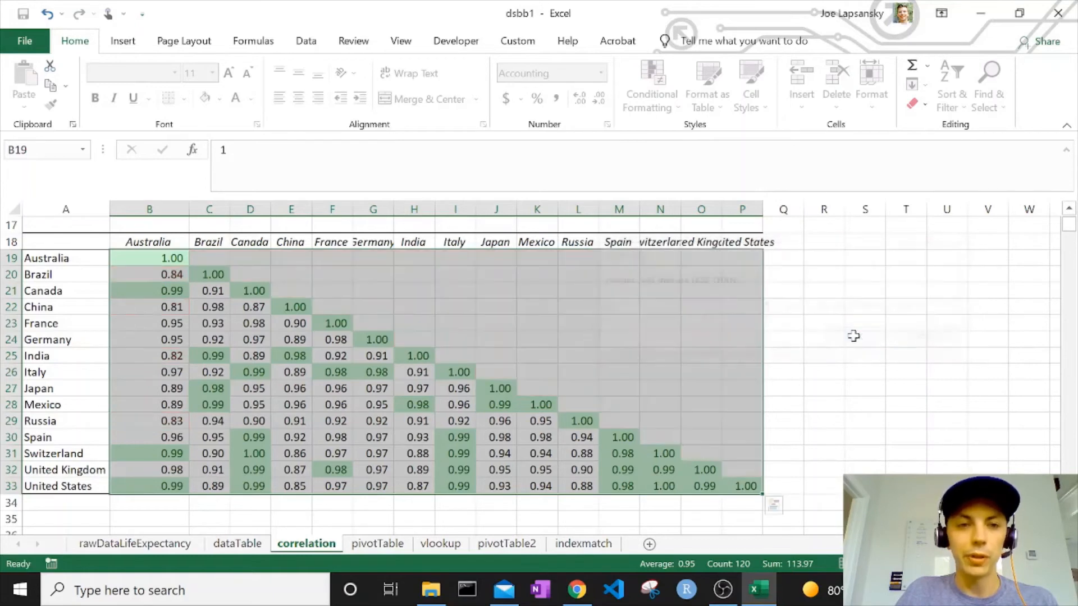
click(284, 419)
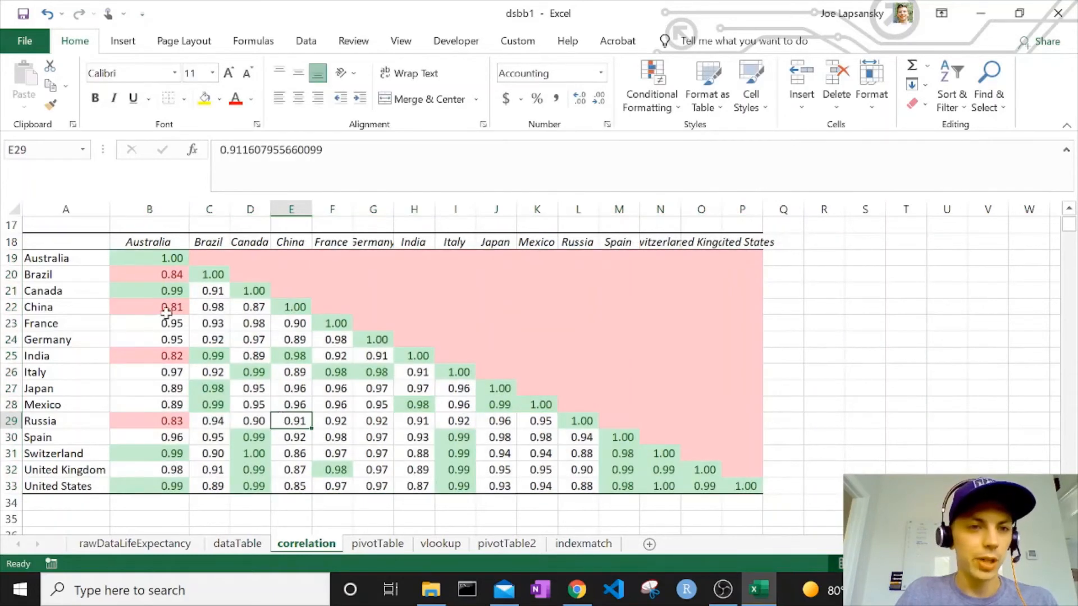
Examine Australia's red-highlighted low correlations with China and Russia
drag(168, 307, 31, 243)
click(162, 244)
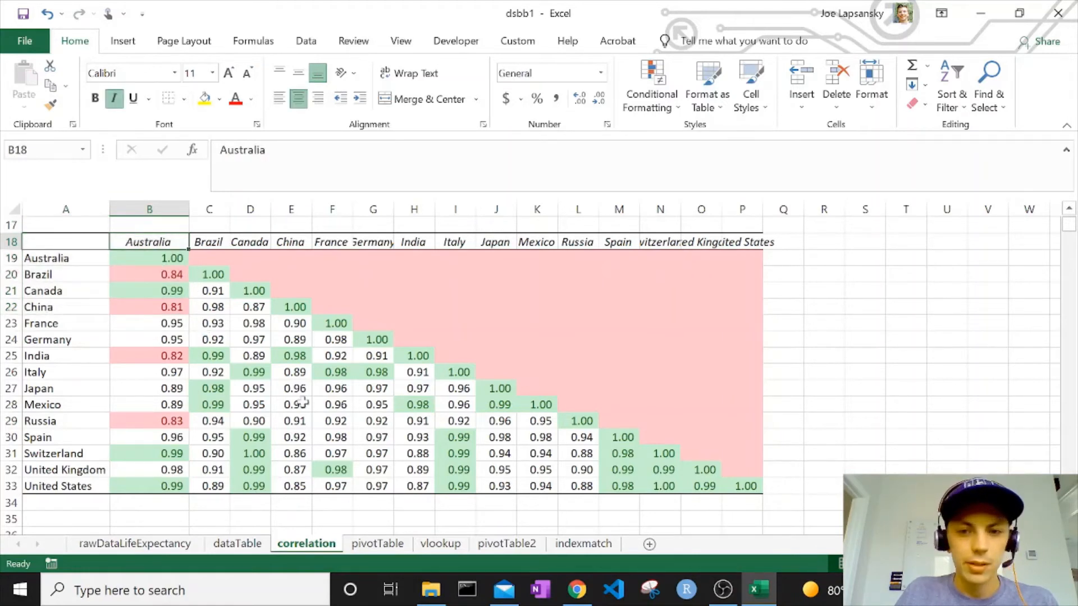
click(290, 421)
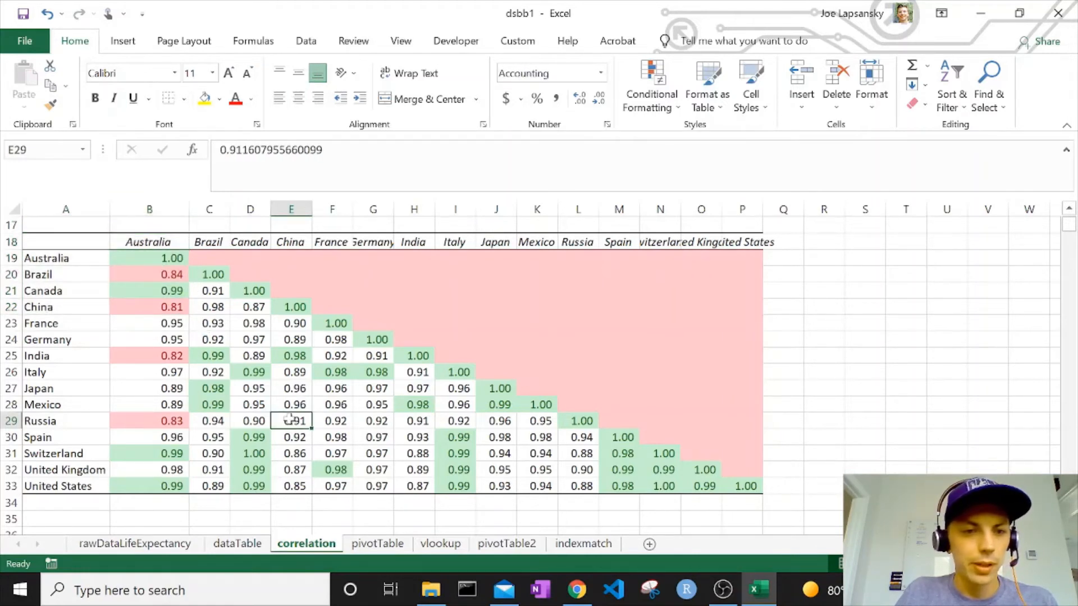
click(163, 421)
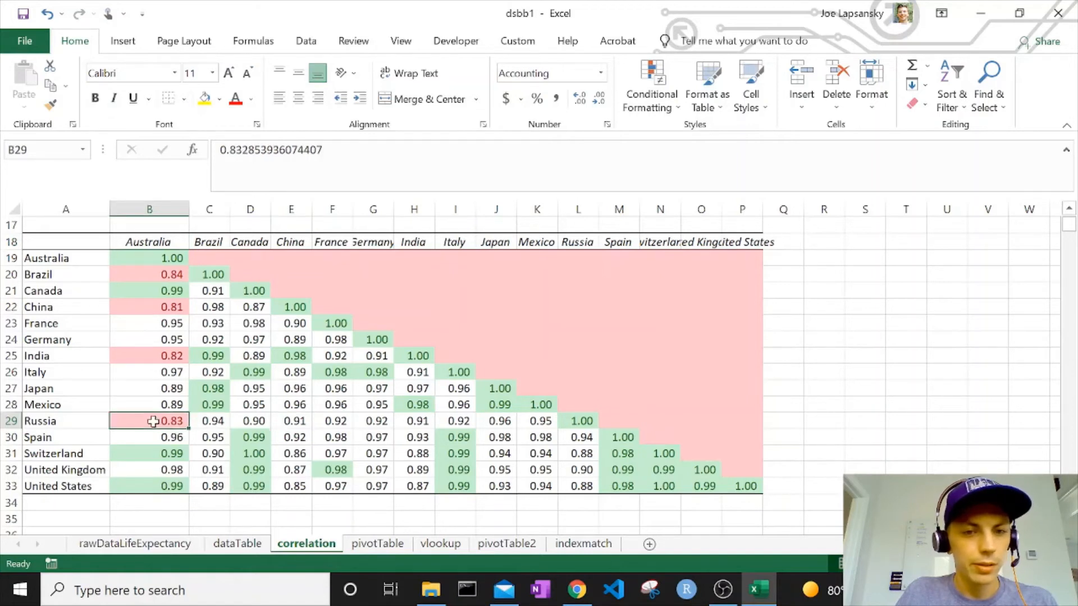
Mark the India–Switzerland correlation in H31 with a red font and yellow fill
click(411, 453)
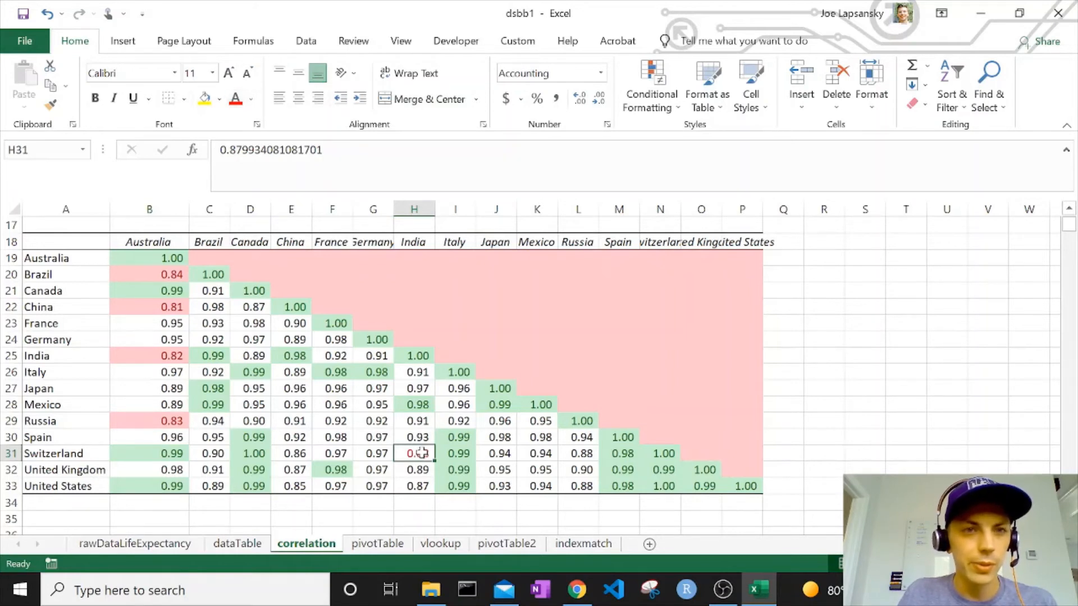
click(202, 104)
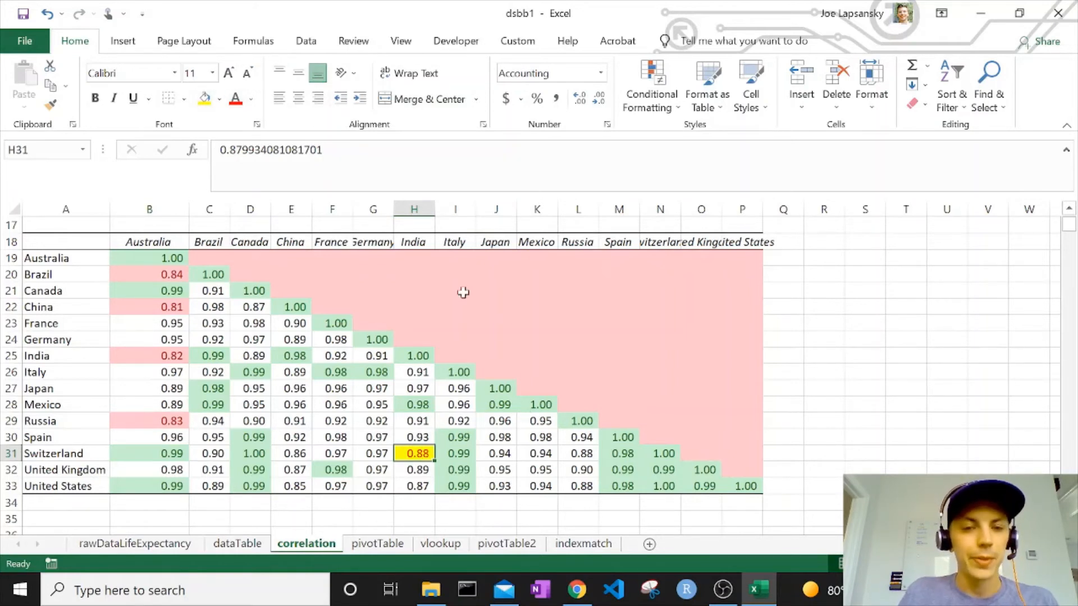
scroll(489, 380, up, 2)
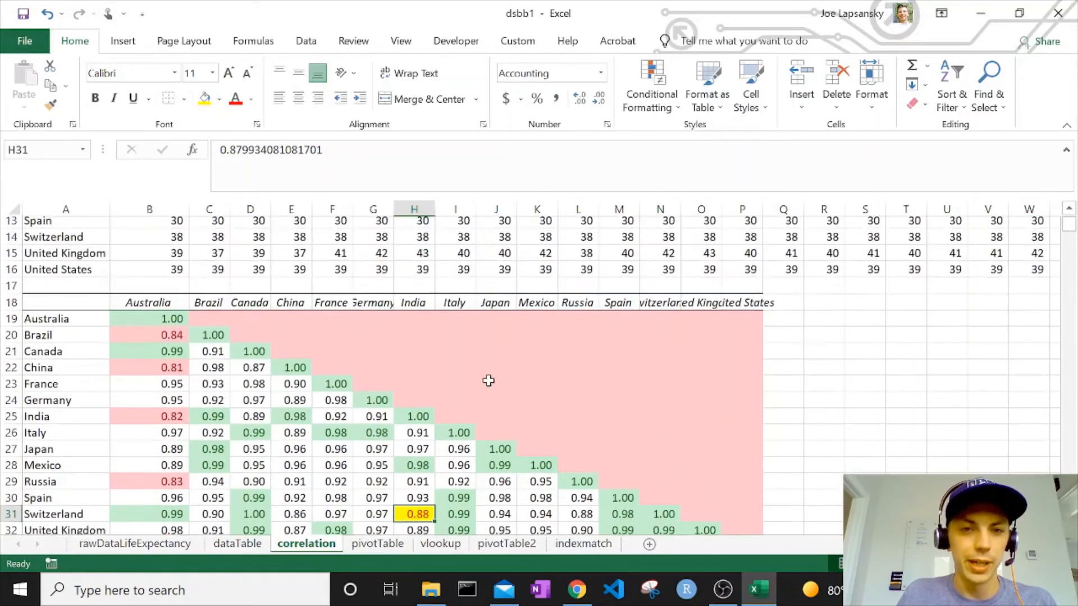
scroll(488, 381, down, 1)
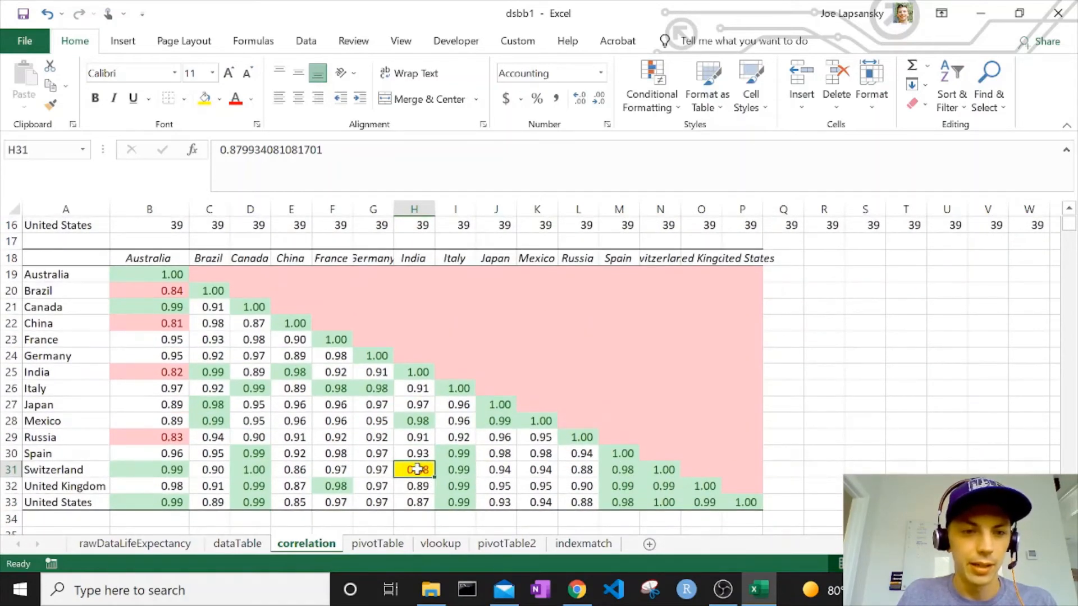
Select the life expectancy table A1:HJ16 above the matrix and turn on filtering for its header row
scroll(493, 421, up, 5)
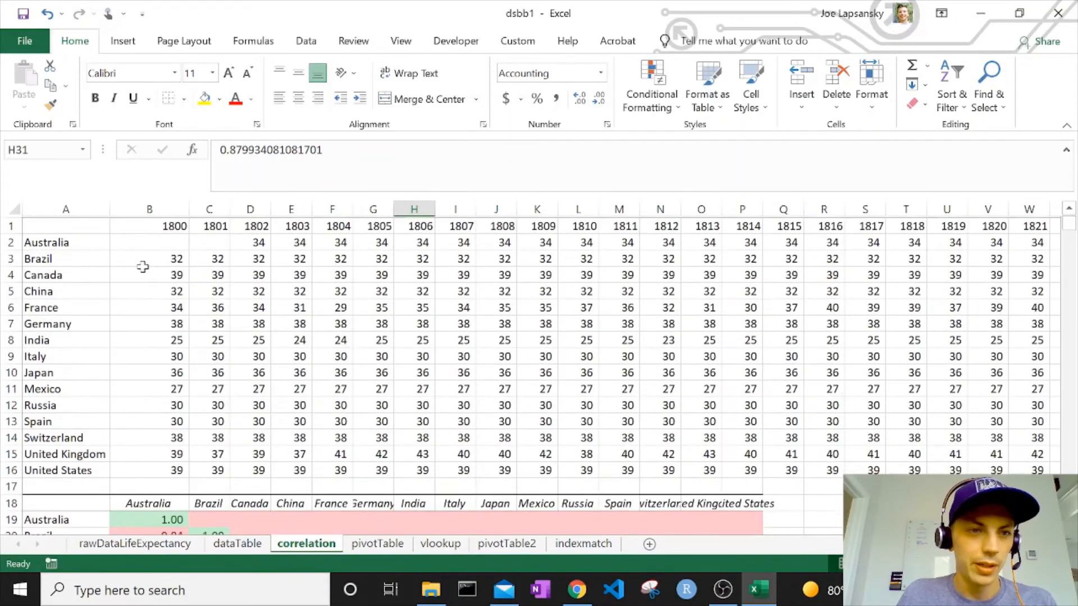
click(49, 224)
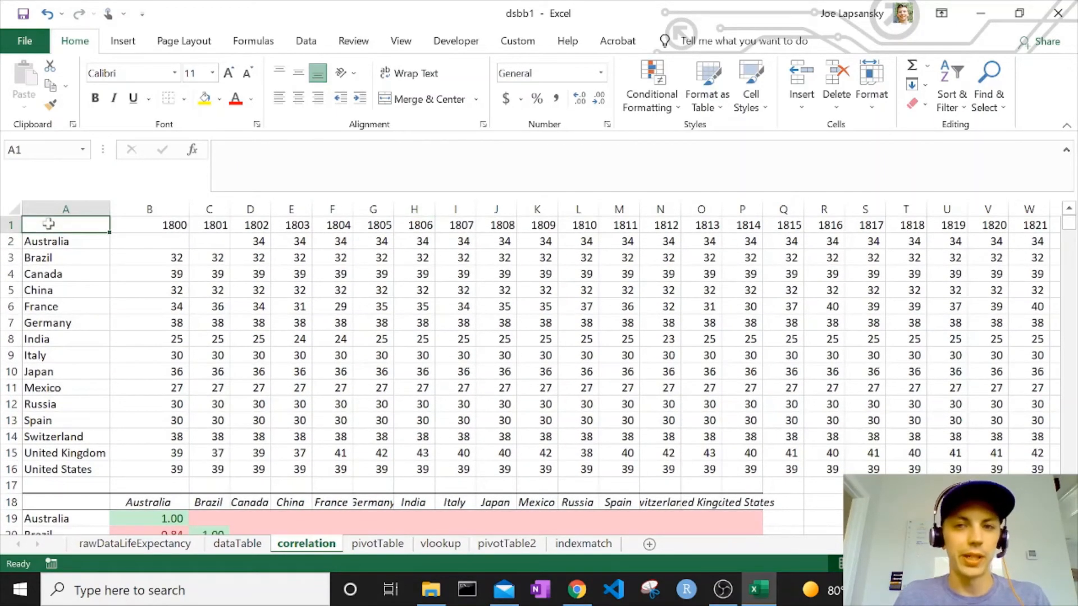
key(ctrl+shift+Right)
key(ctrl+shift+Right)
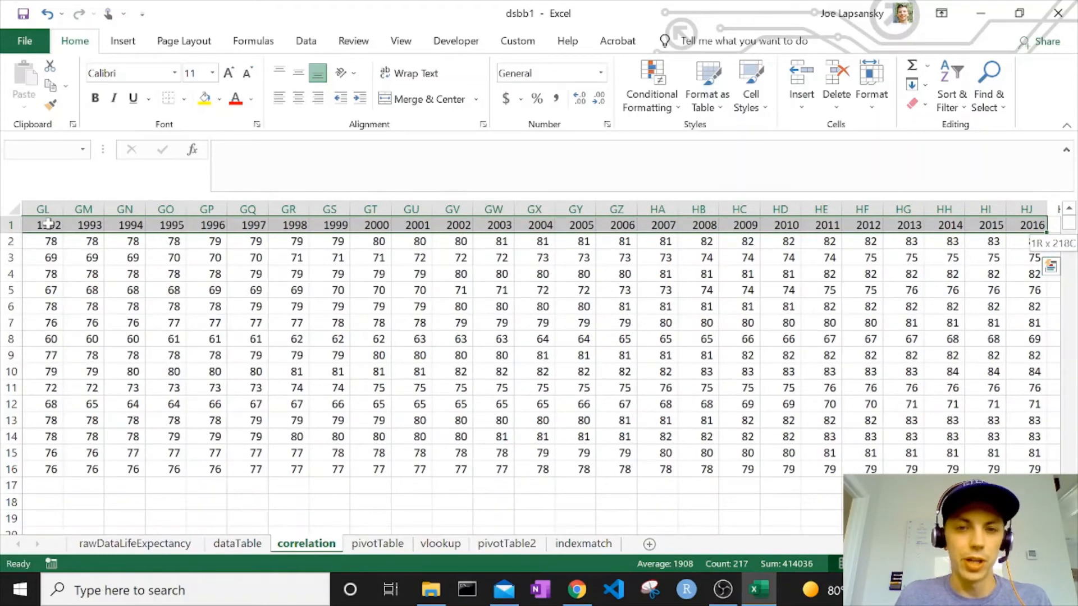
key(ctrl+shift+Down)
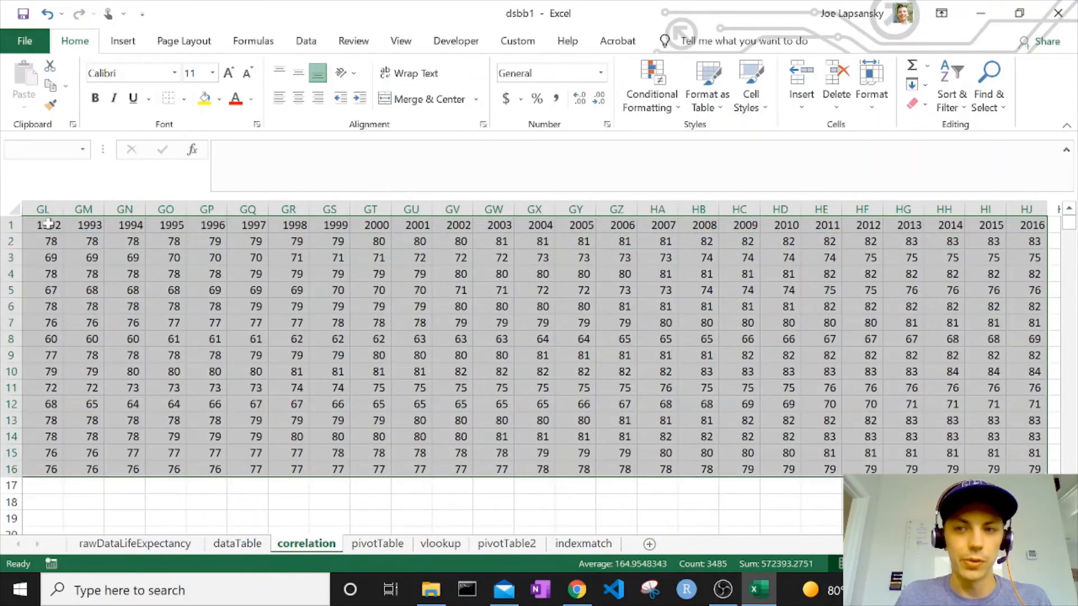
scroll(217, 358, left, 10)
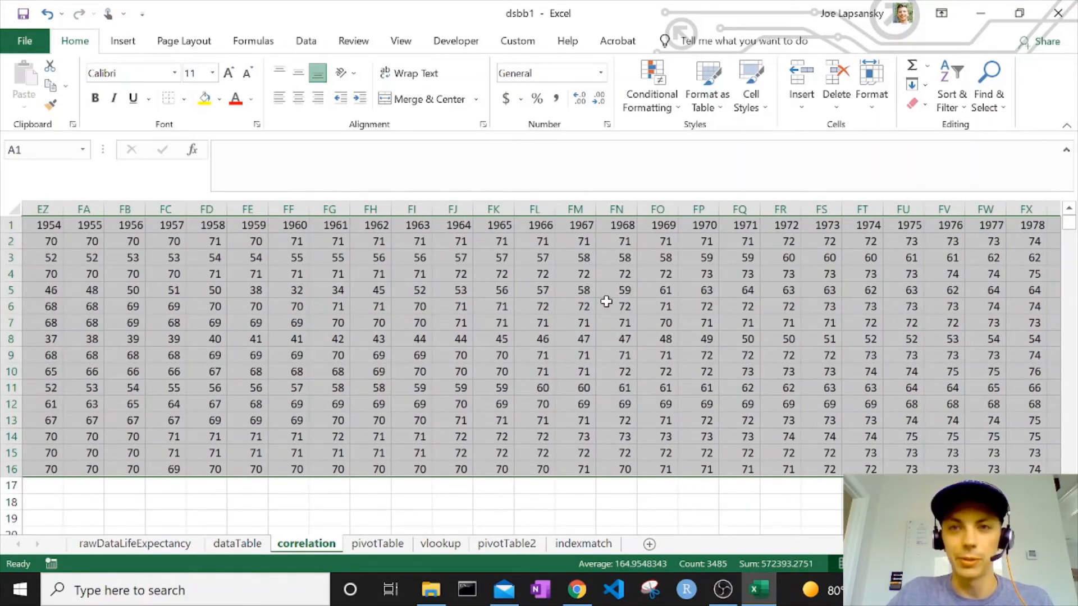
click(952, 93)
click(960, 191)
click(346, 359)
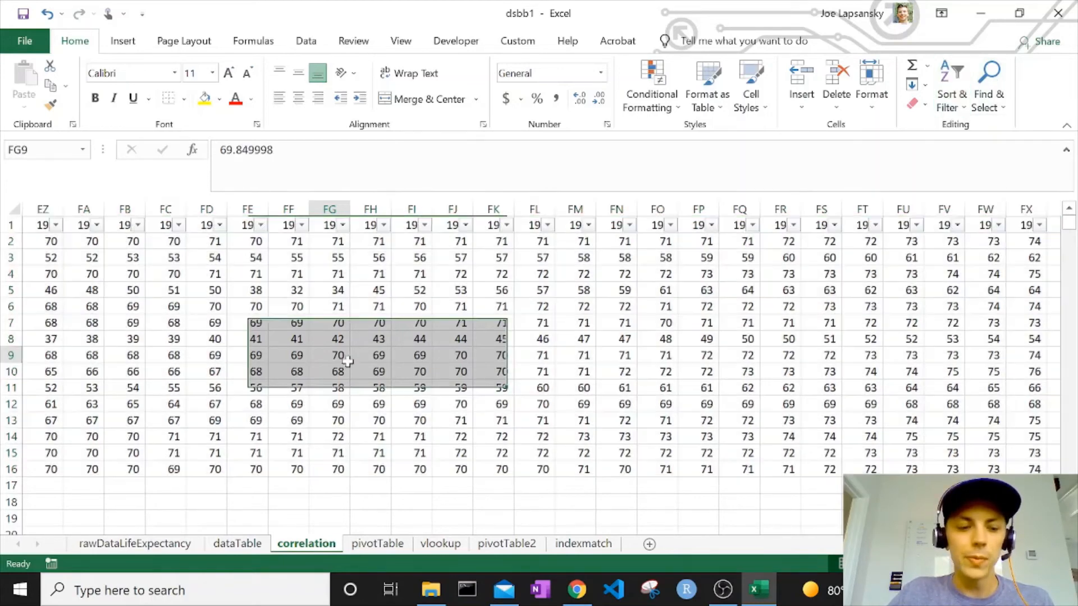
Filter the country column to show only India and Switzerland
key(ctrl+Home)
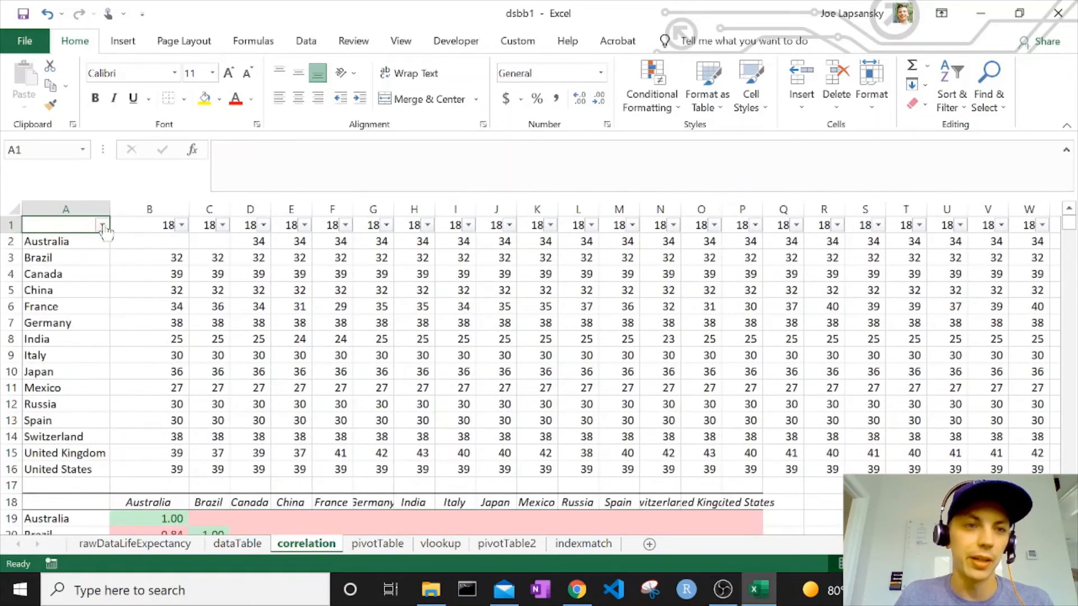
click(102, 225)
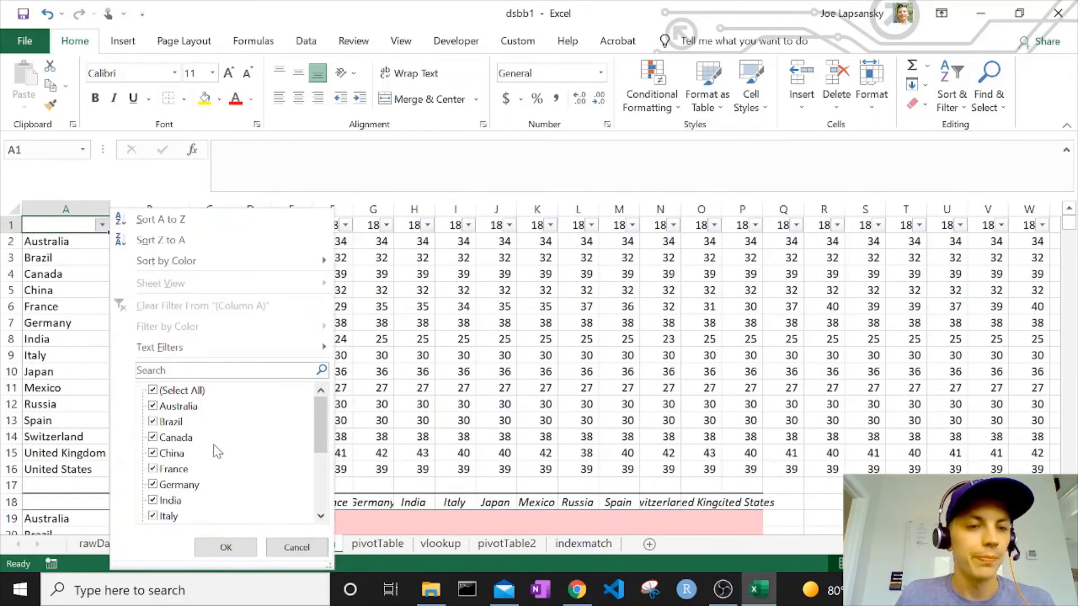
click(175, 393)
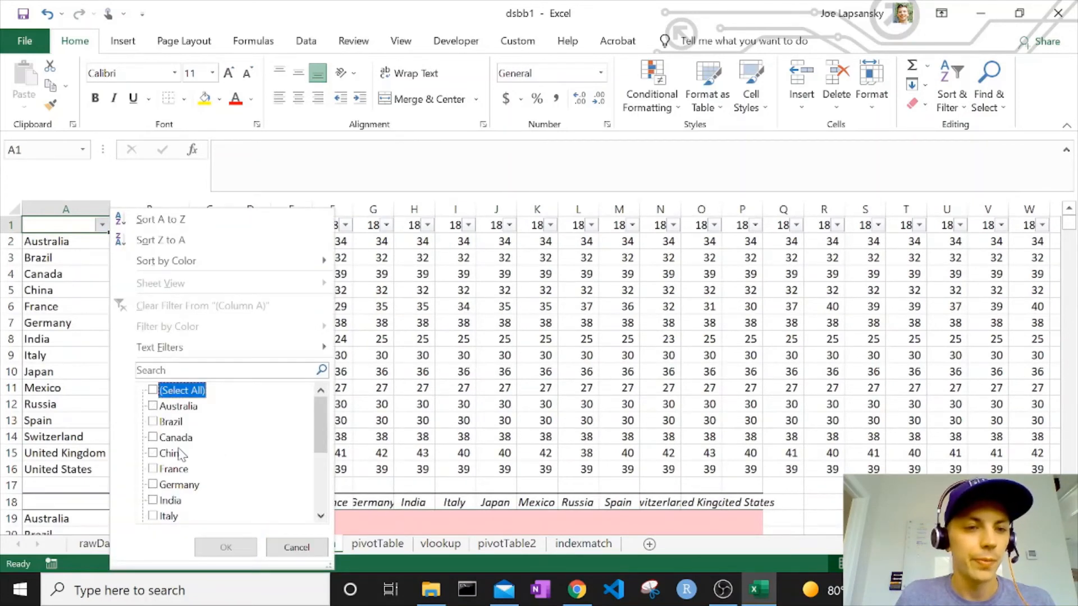
click(170, 500)
scroll(219, 477, down, 3)
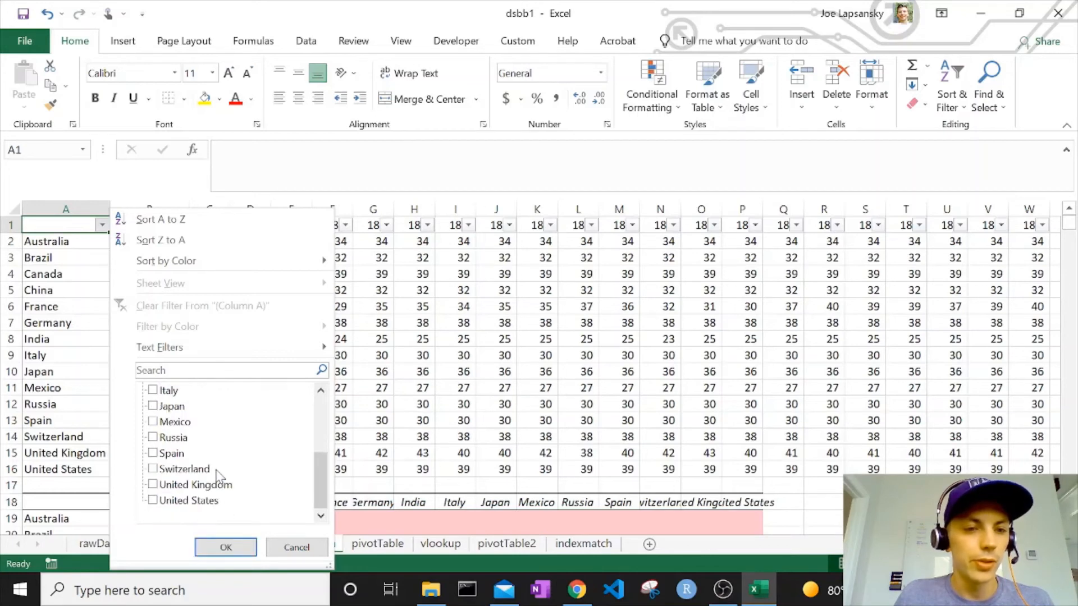
click(191, 468)
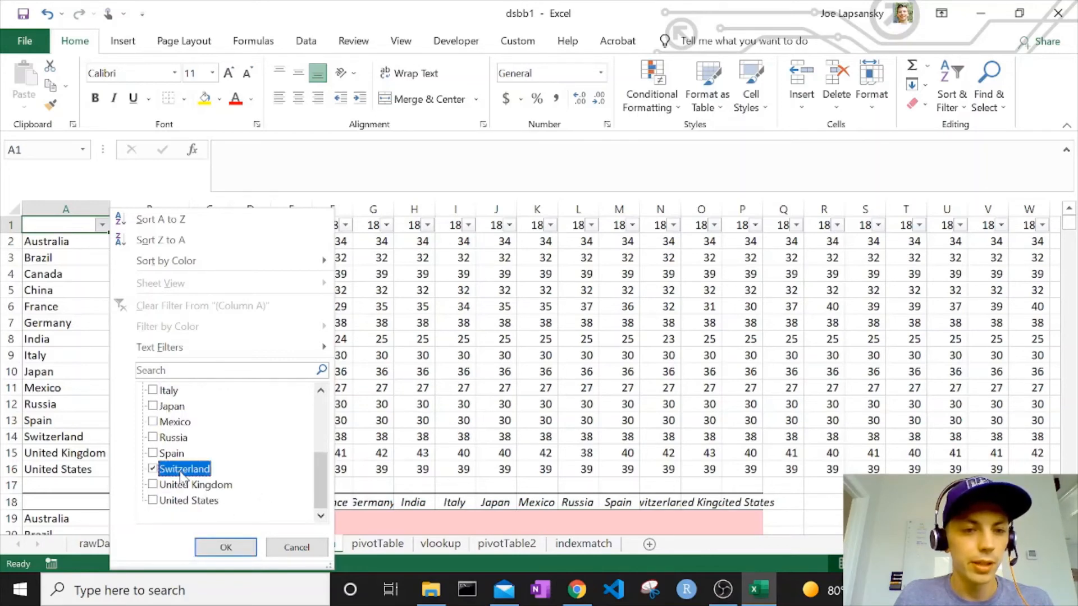
click(226, 547)
scroll(343, 471, down, 1)
scroll(343, 471, down, 1)
scroll(344, 471, up, 3)
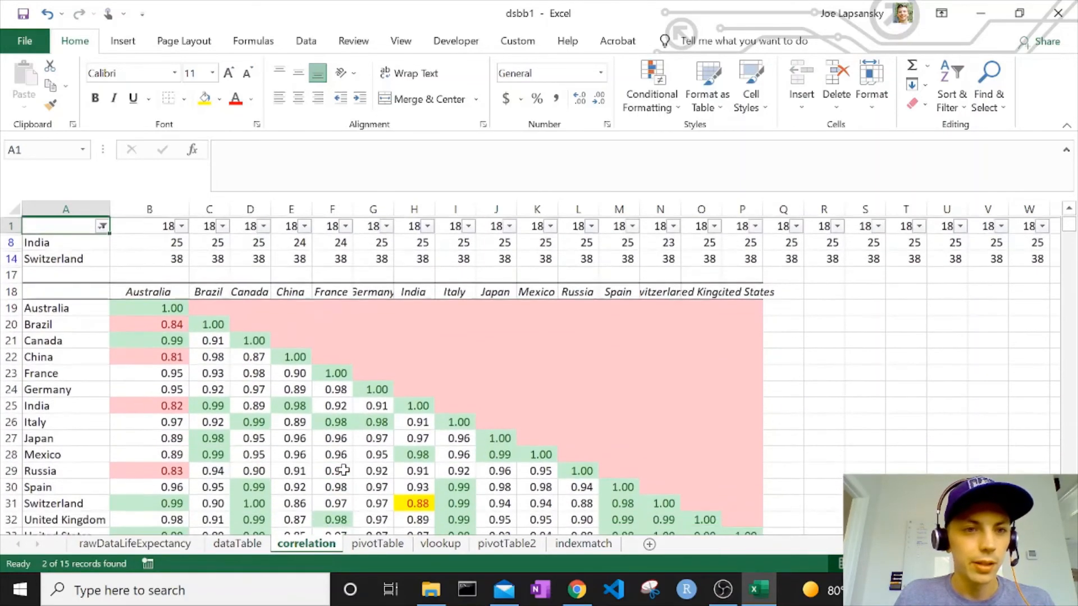
Compare India's and Switzerland's life expectancy values across the years in the filtered rows, through the late twentieth century
click(217, 258)
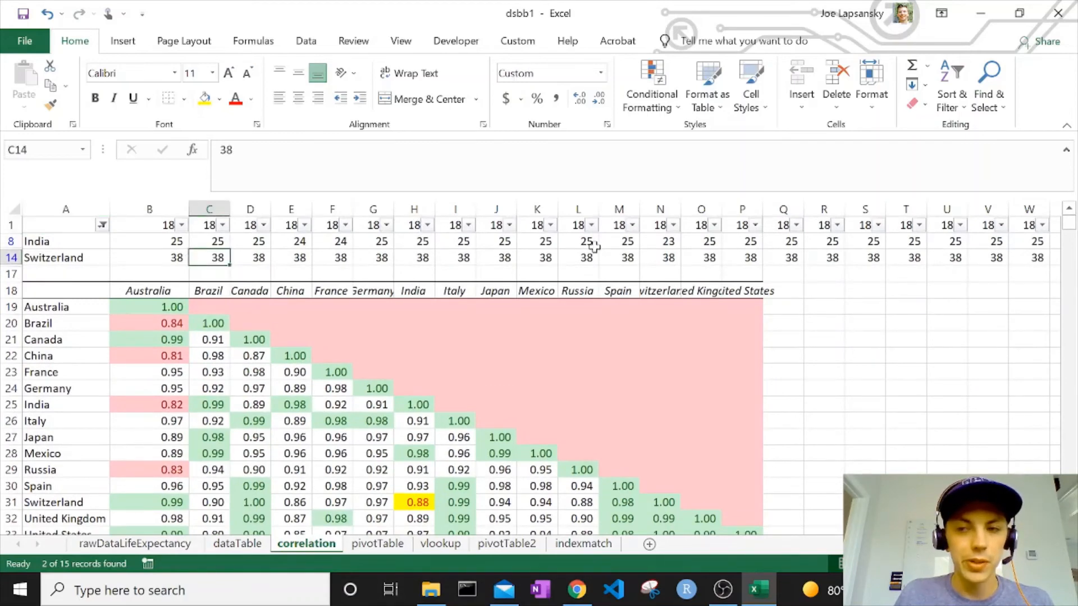
scroll(594, 246, right, 5)
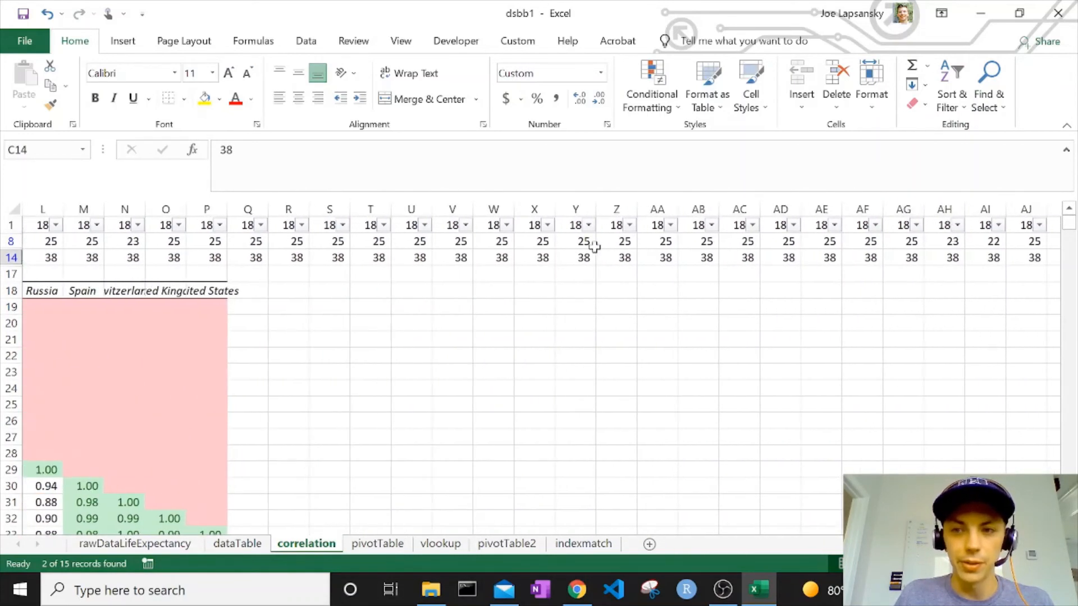
scroll(594, 246, right, 6)
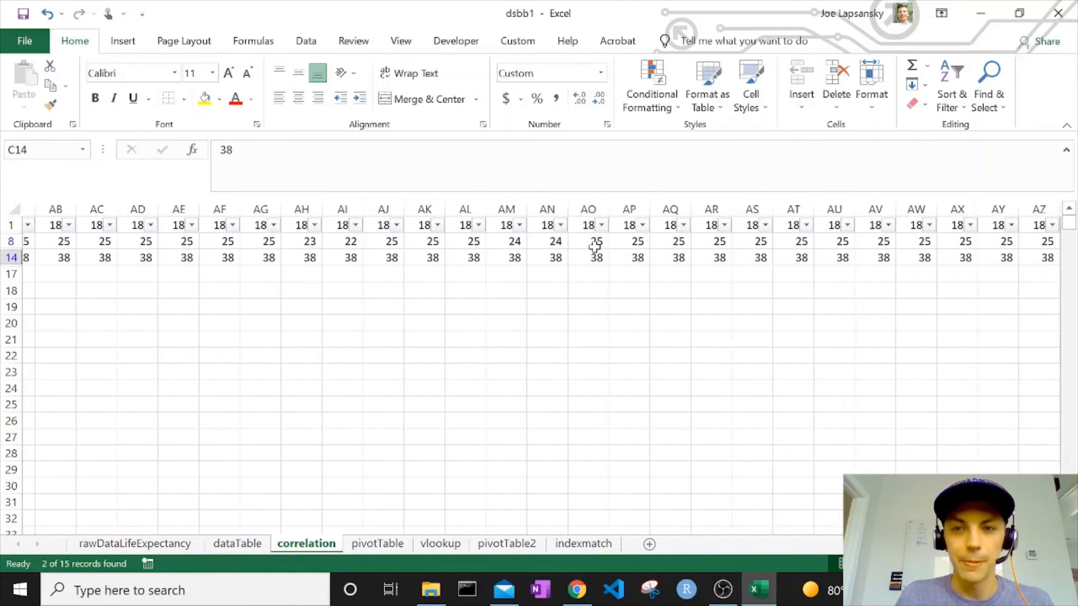
scroll(595, 246, right, 12)
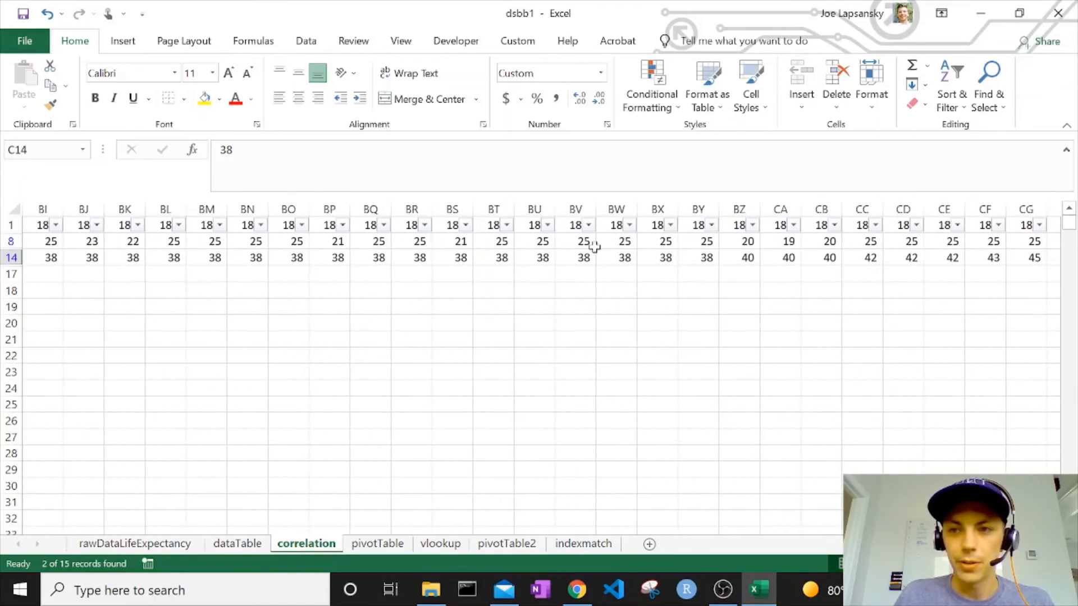
scroll(595, 246, right, 12)
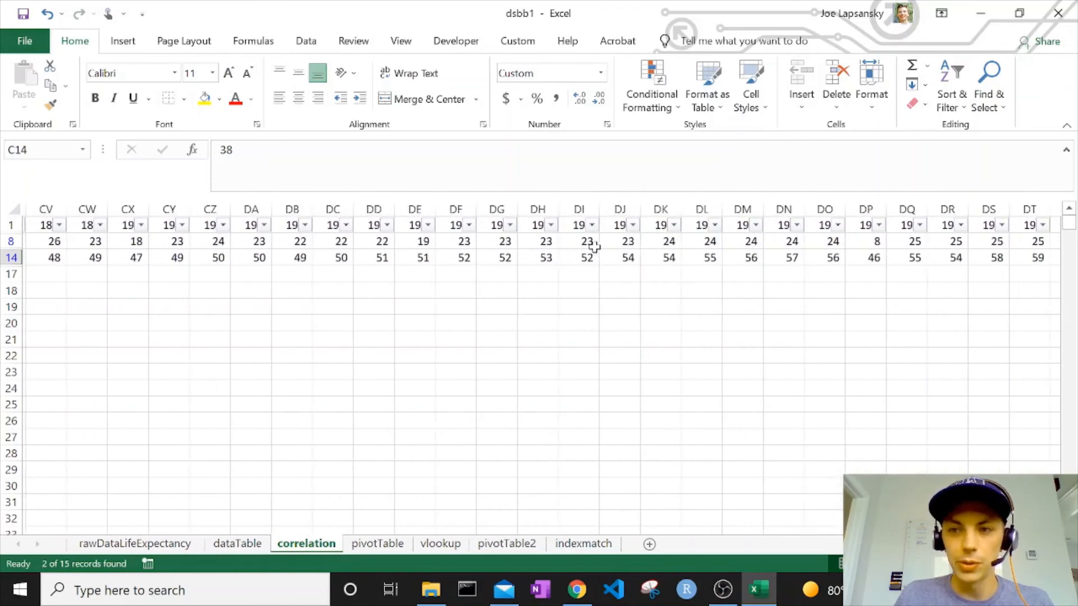
scroll(594, 246, right, 12)
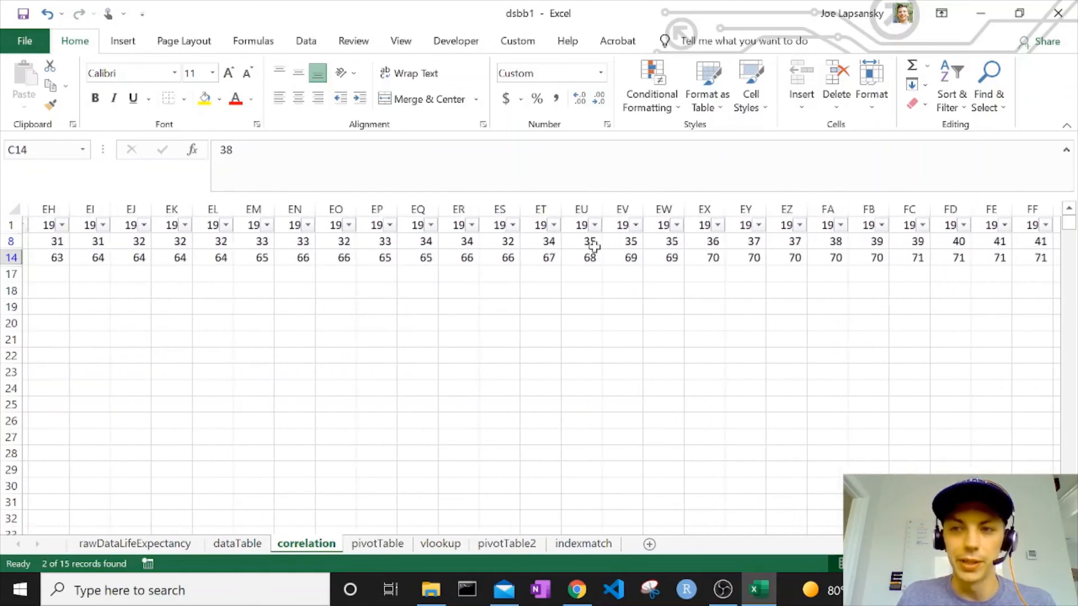
scroll(594, 246, right, 9)
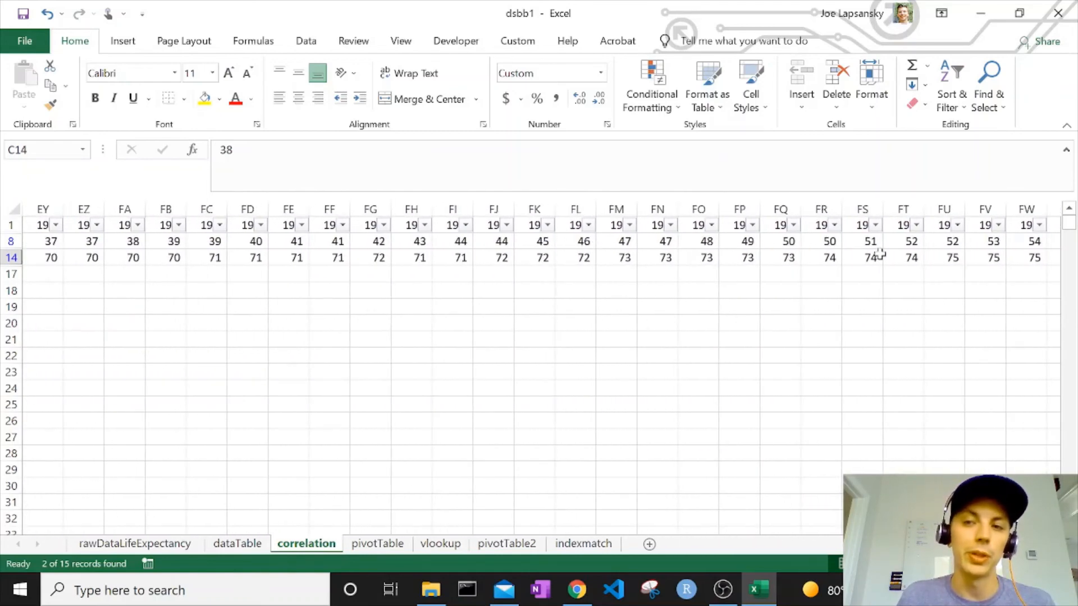
scroll(880, 255, right, 5)
drag(910, 242, 909, 269)
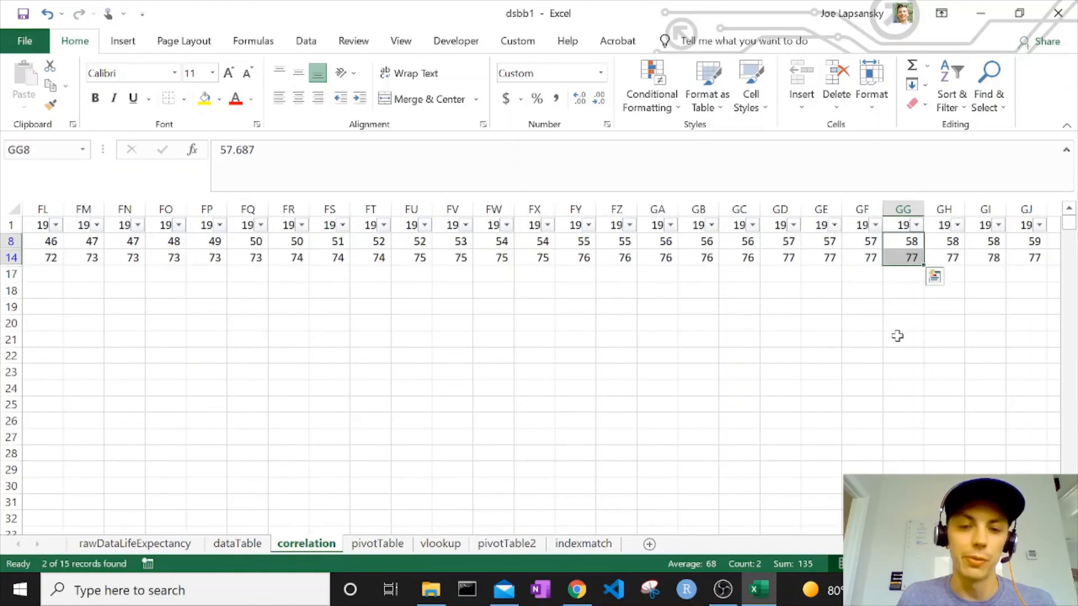
key(ctrl+Home)
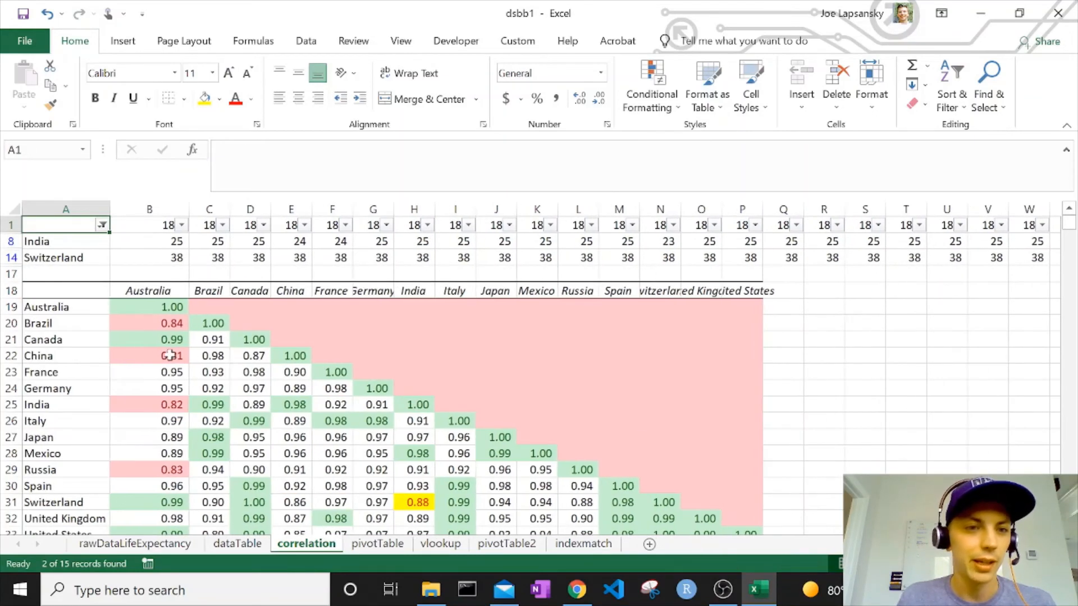
Select the Germany–Italy correlation in G26 and filter the country column to show only Germany and Italy
click(367, 422)
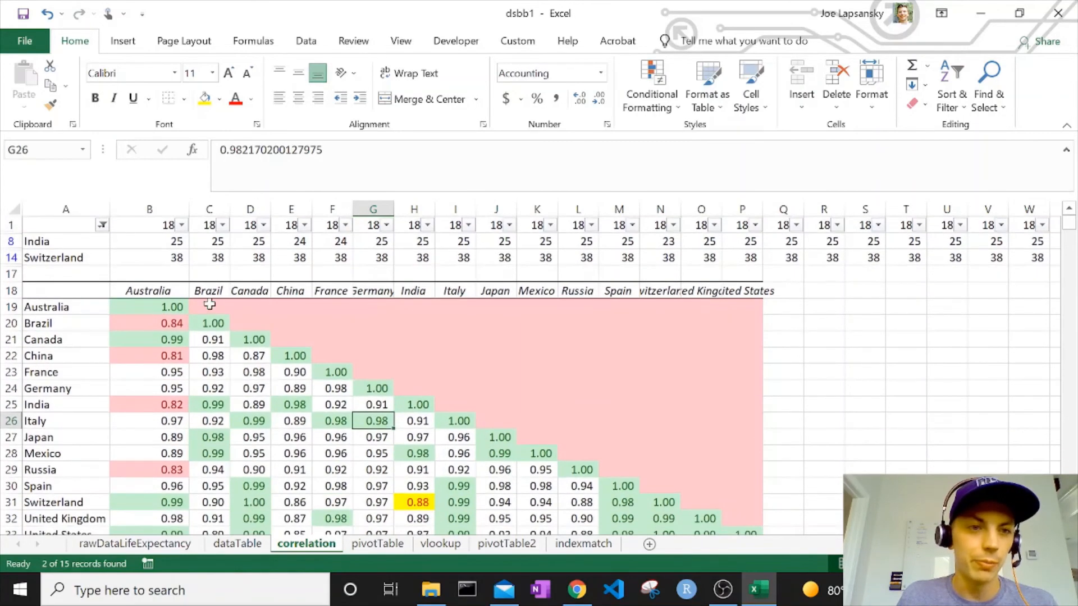
click(103, 226)
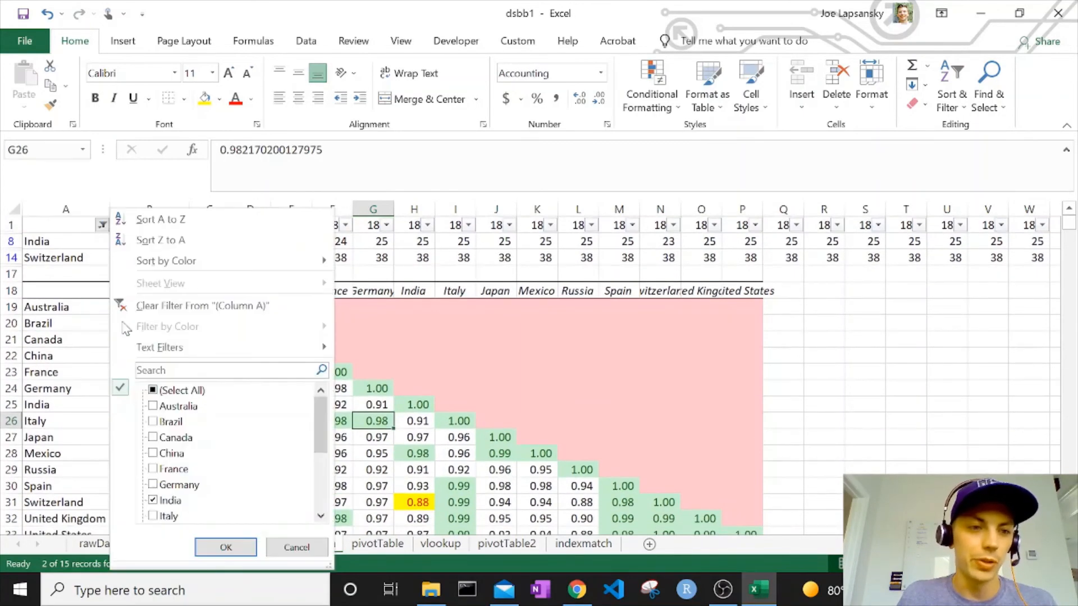
click(167, 392)
click(169, 391)
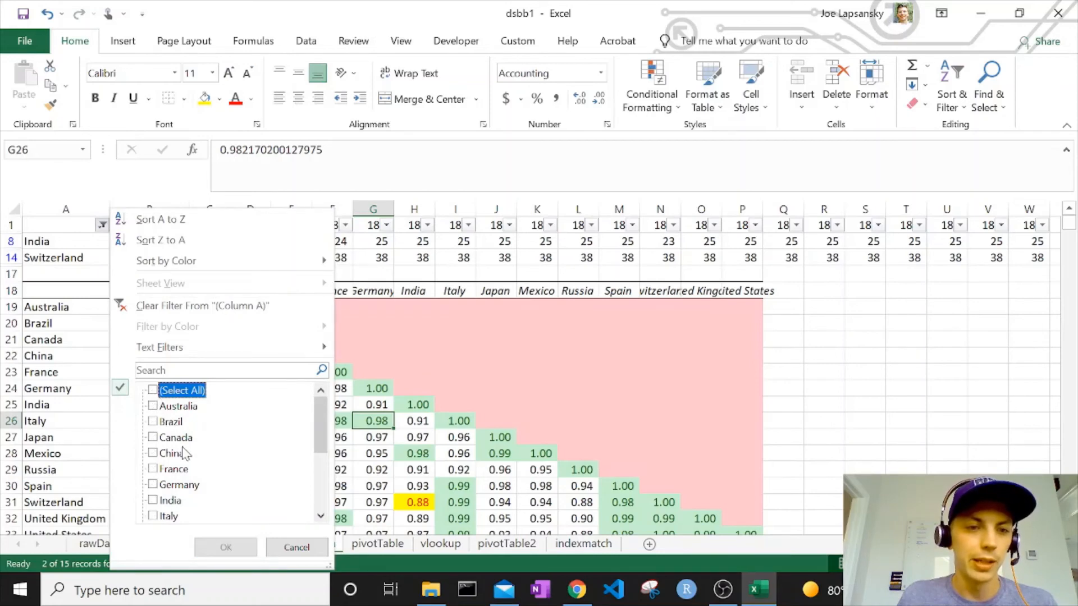
click(177, 485)
click(168, 516)
click(225, 547)
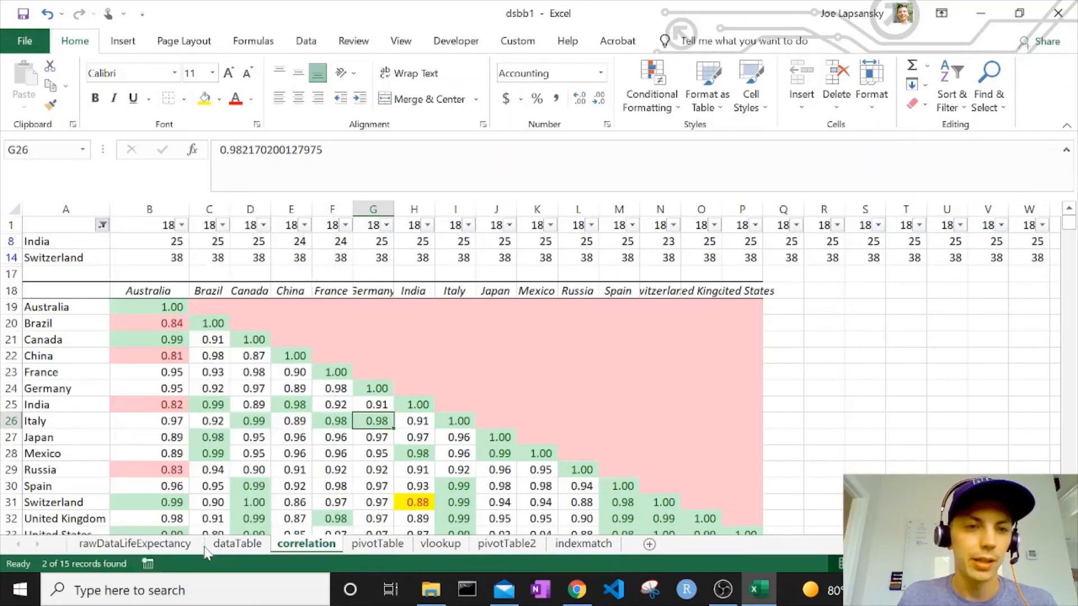
Compare Germany's and Italy's life expectancy from the 1800s to 1947, examining DC7:DH9 and the 1896 column CT
scroll(534, 267, right, 20)
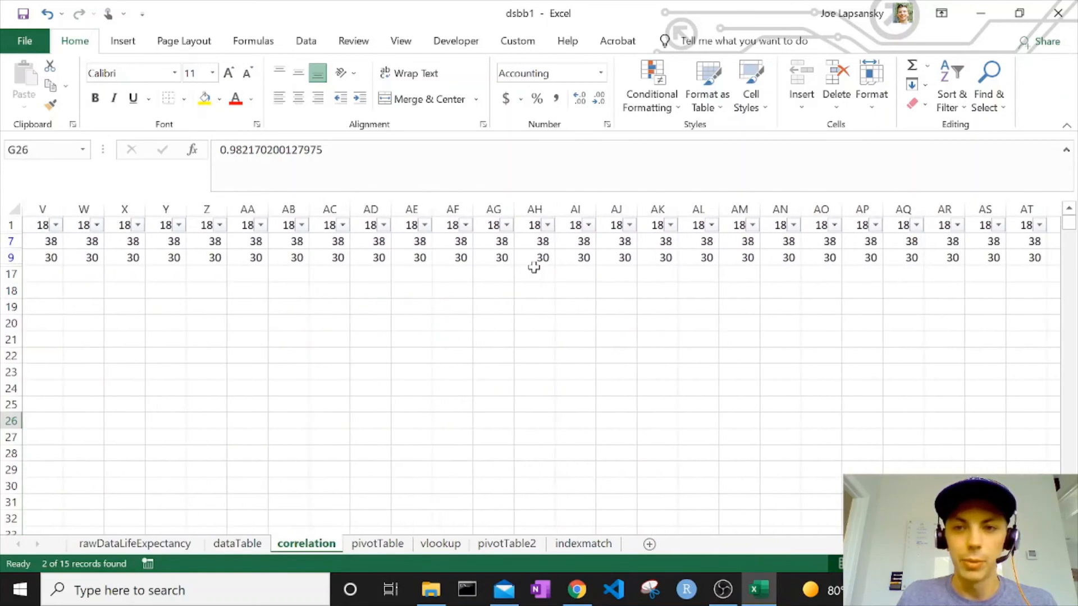
scroll(534, 267, right, 15)
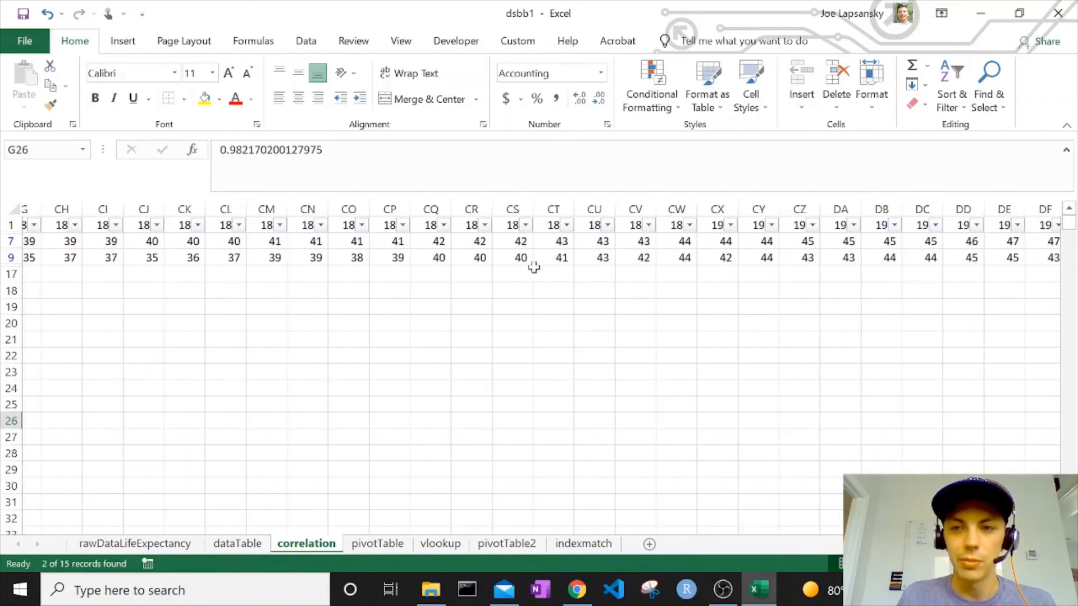
drag(749, 238, 949, 260)
scroll(839, 334, right, 3)
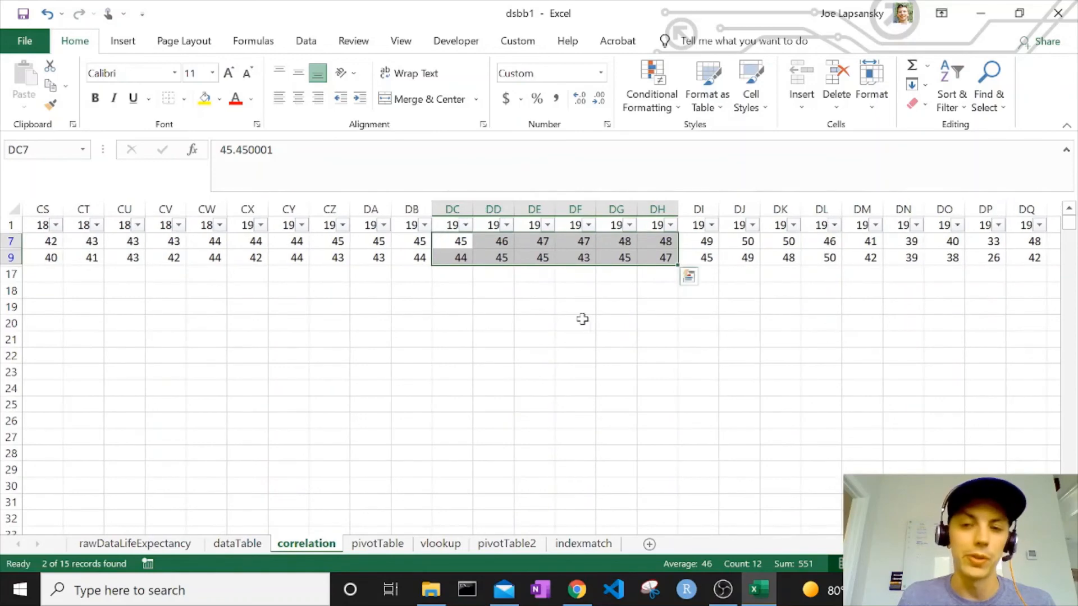
click(81, 209)
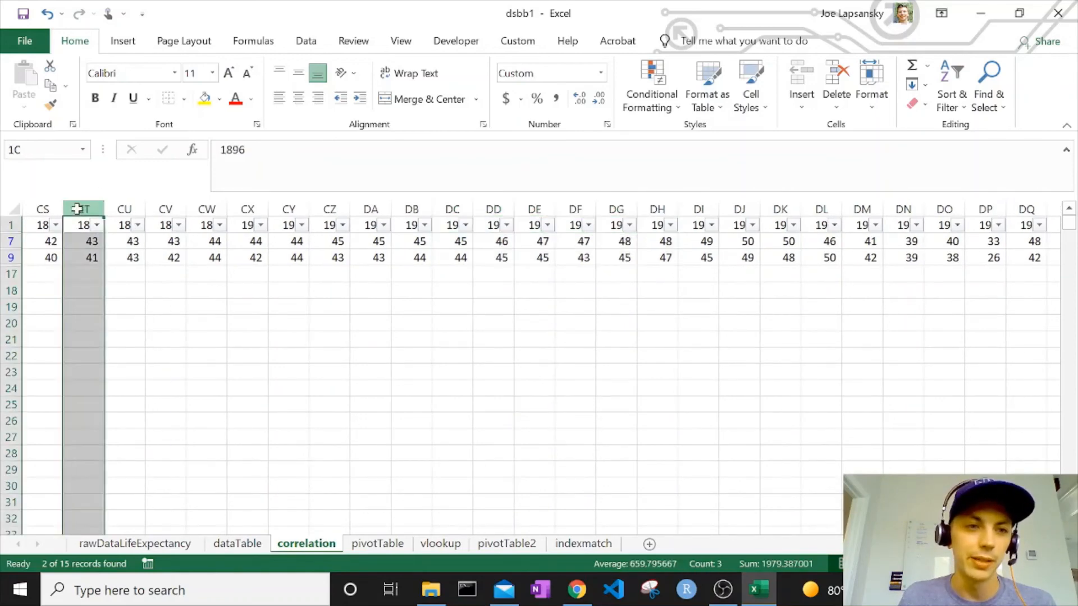
scroll(649, 318, right, 6)
scroll(649, 319, right, 8)
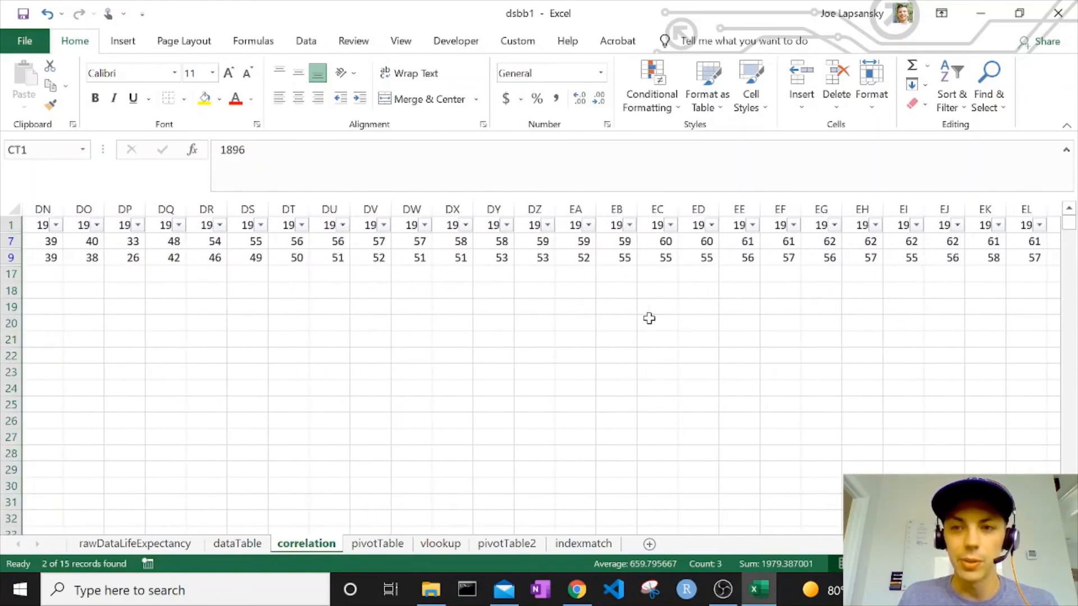
scroll(649, 319, right, 4)
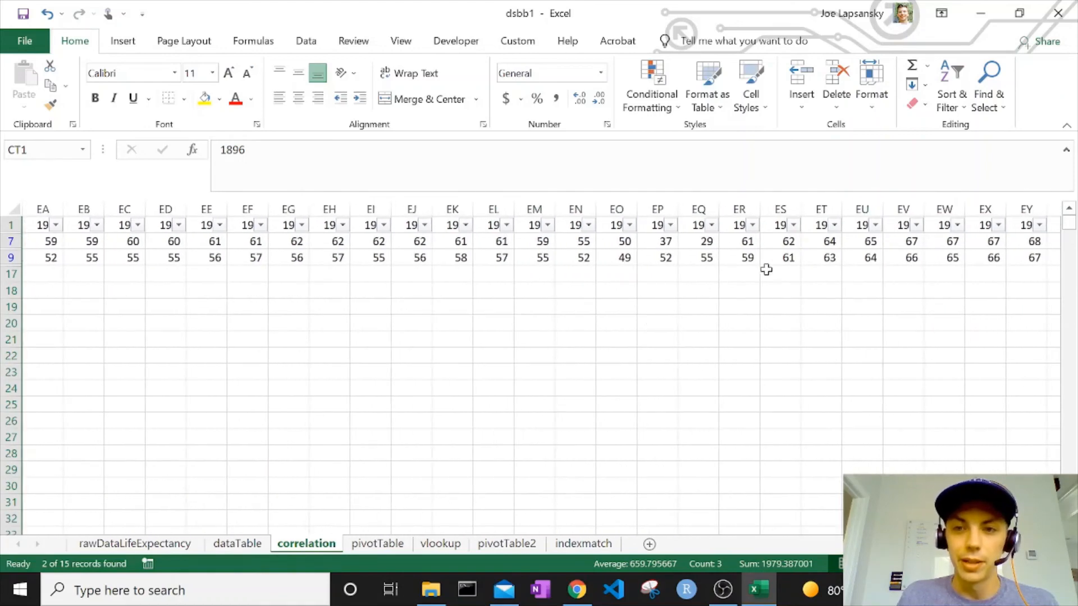
click(780, 244)
click(780, 225)
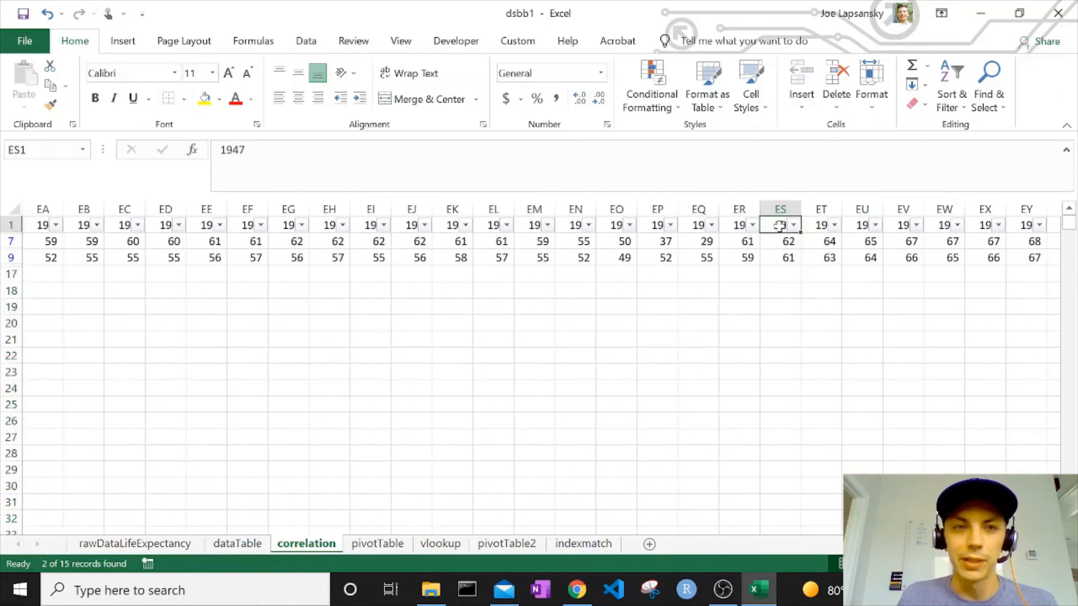
Compare Germany's and Italy's life expectancy from 1948 to 2016, examining columns FL to FQ starting at 1966
scroll(813, 289, right, 10)
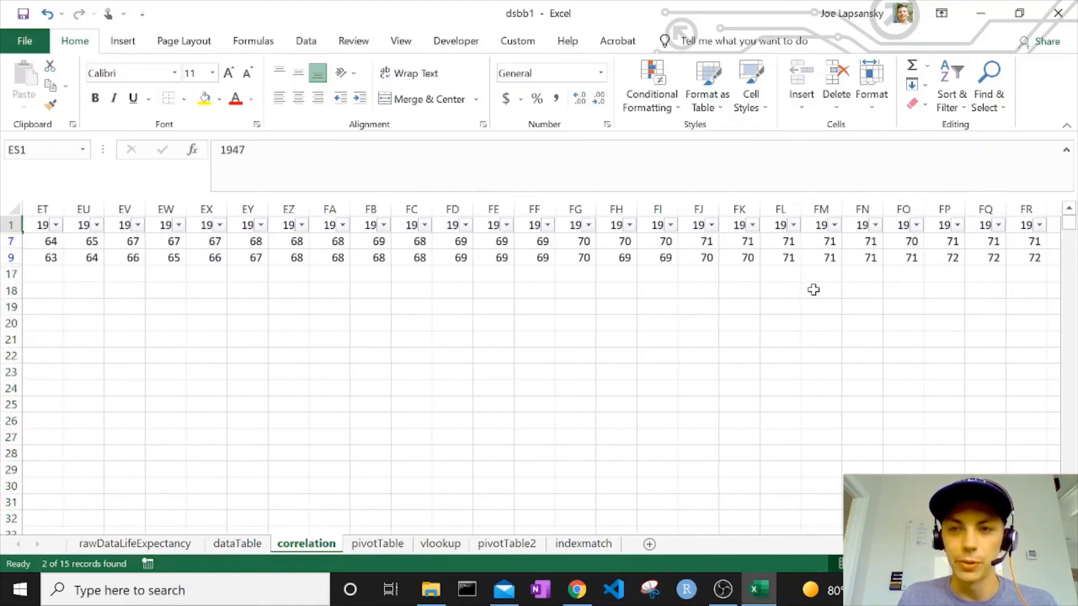
drag(780, 208, 989, 208)
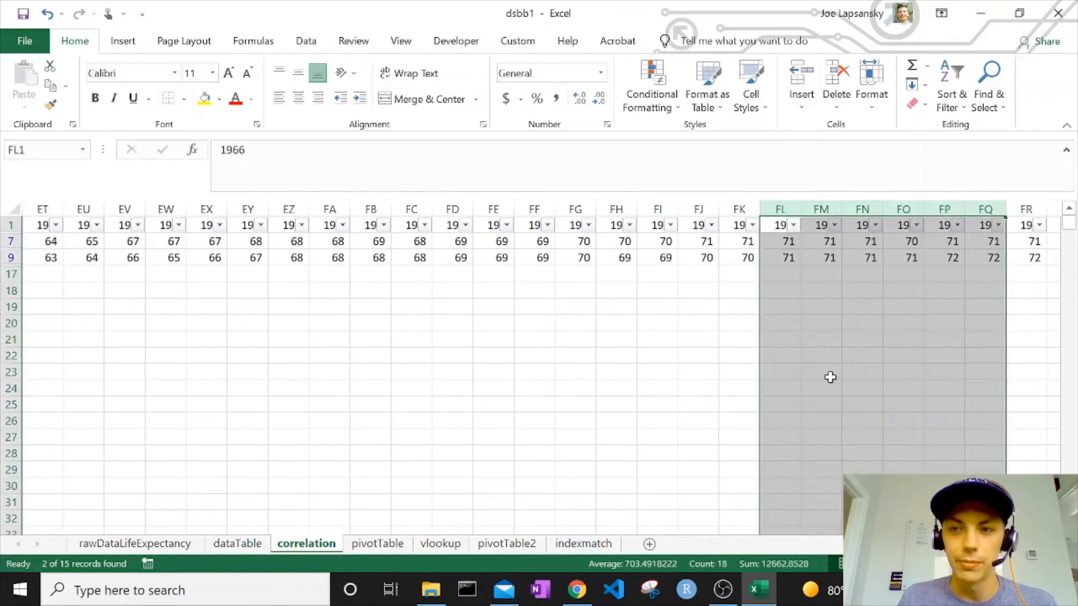
scroll(815, 383, right, 2)
scroll(816, 383, right, 6)
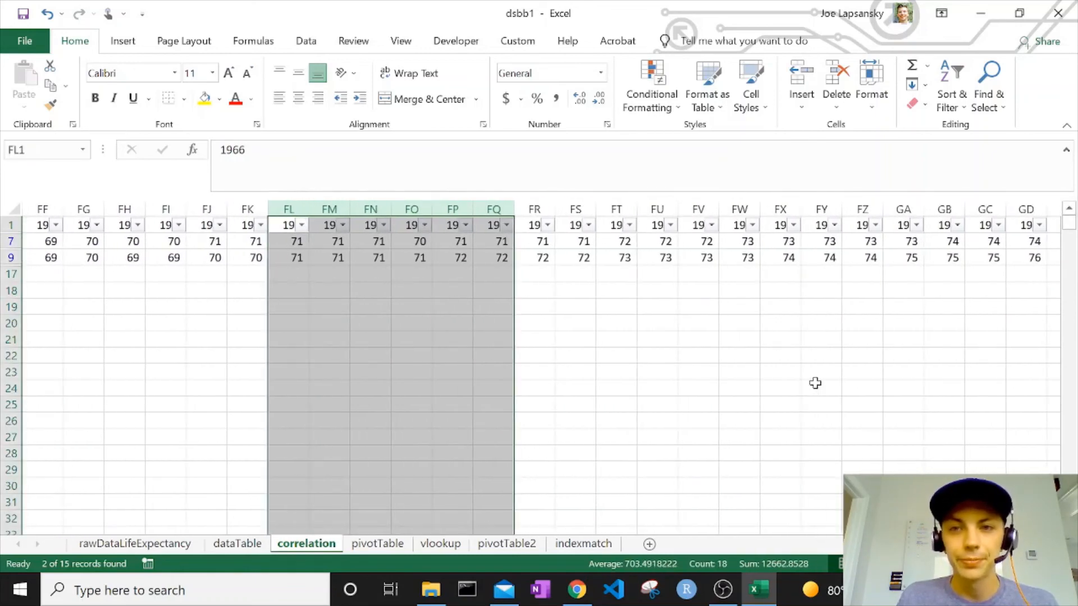
scroll(815, 383, right, 15)
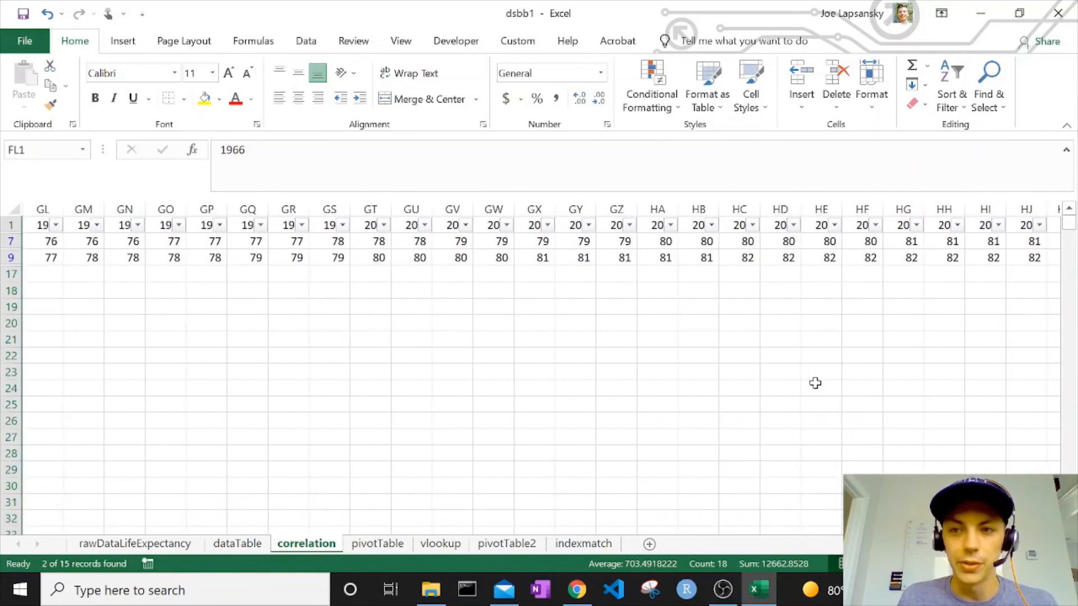
Widen the 2016 column HJ slightly and select Italy's value for that year in HJ9
click(535, 209)
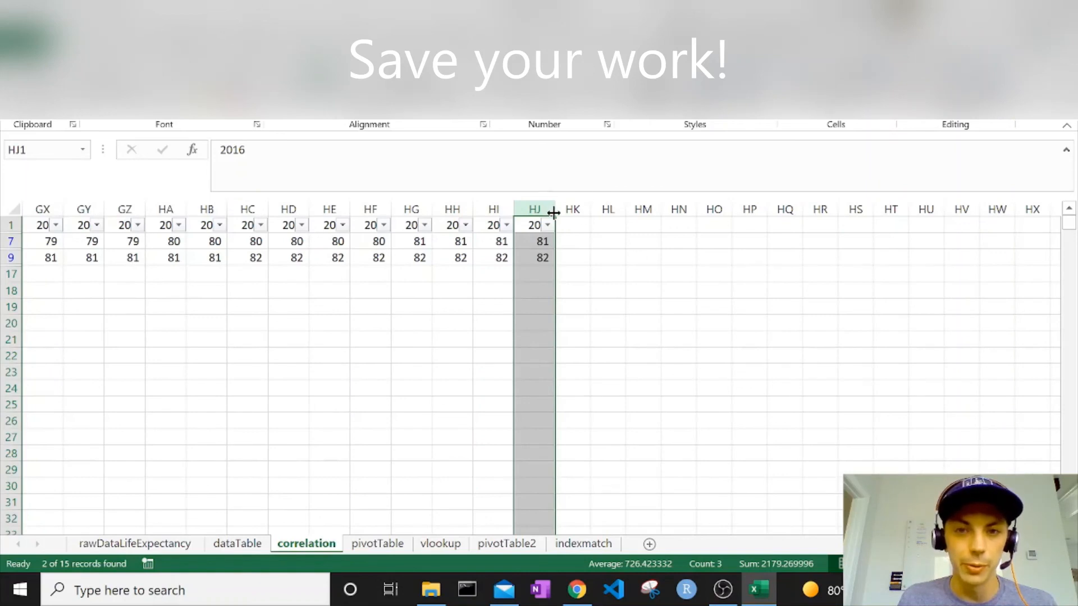
drag(553, 213, 582, 213)
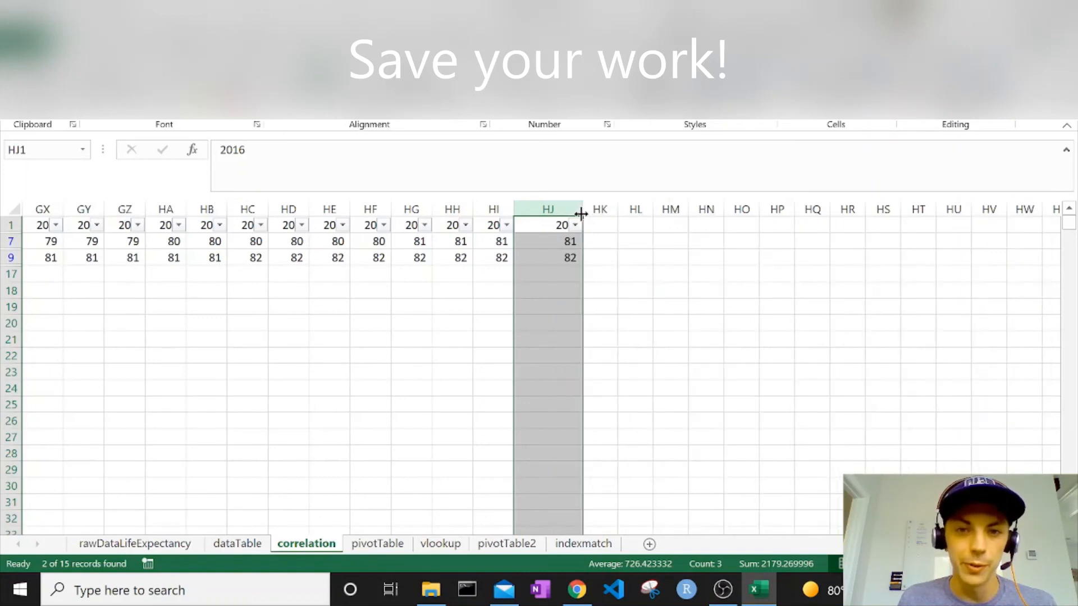
click(535, 258)
Return to the first columns and review the correlation matrix below the filtered Germany and Italy rows
scroll(443, 281, left, 5)
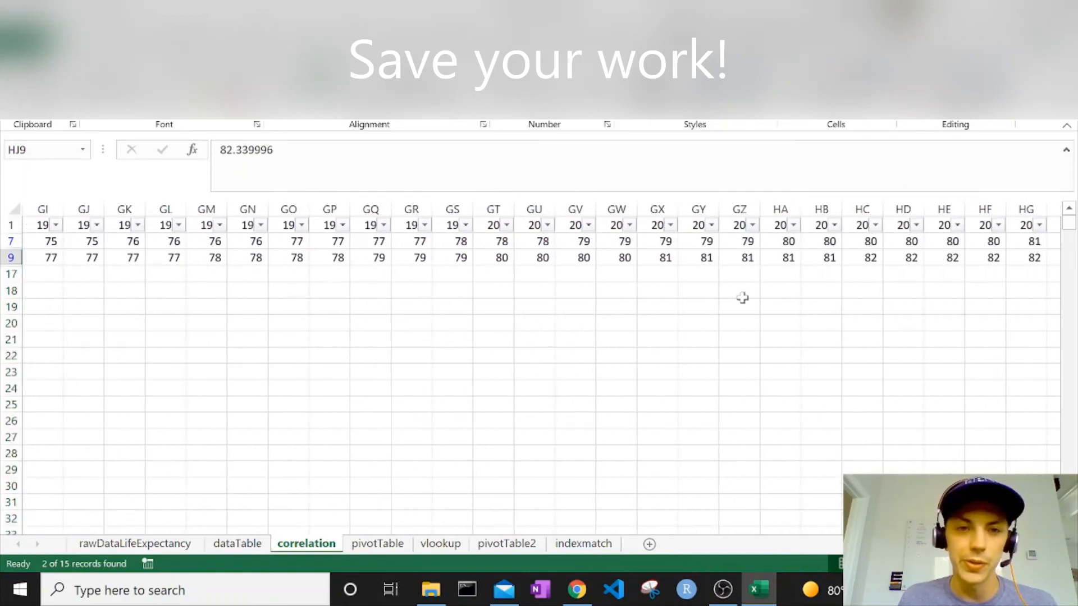
scroll(701, 335, left, 20)
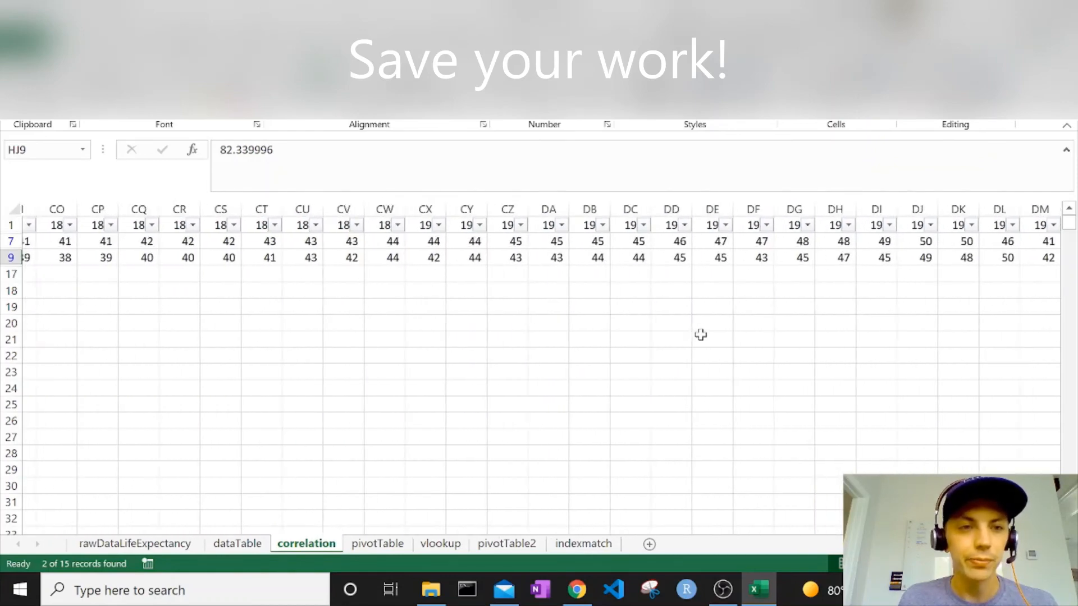
scroll(701, 334, left, 10)
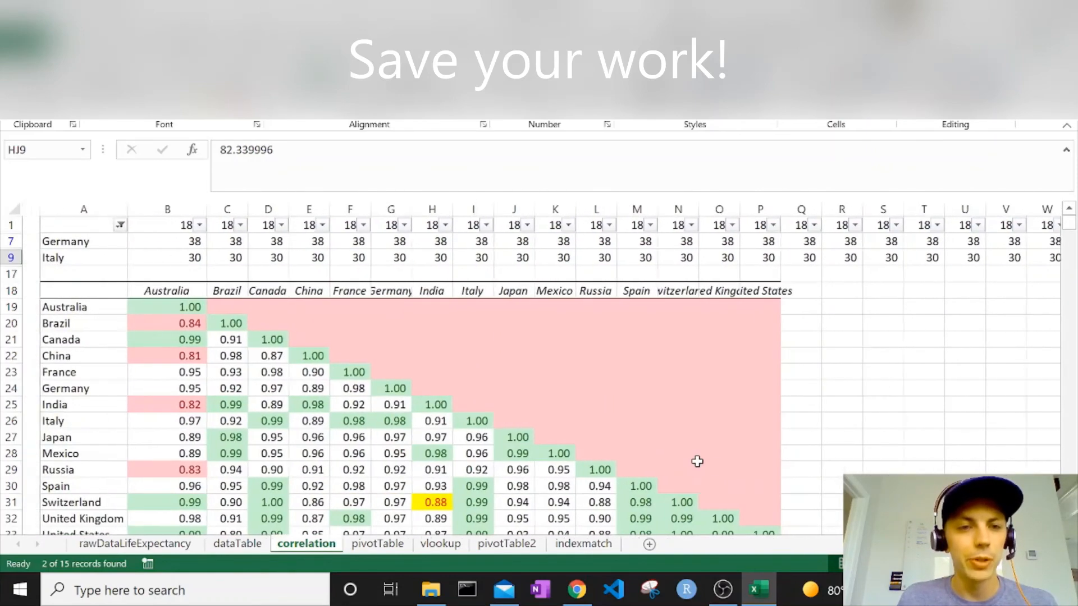
scroll(404, 445, down, 3)
scroll(405, 445, up, 3)
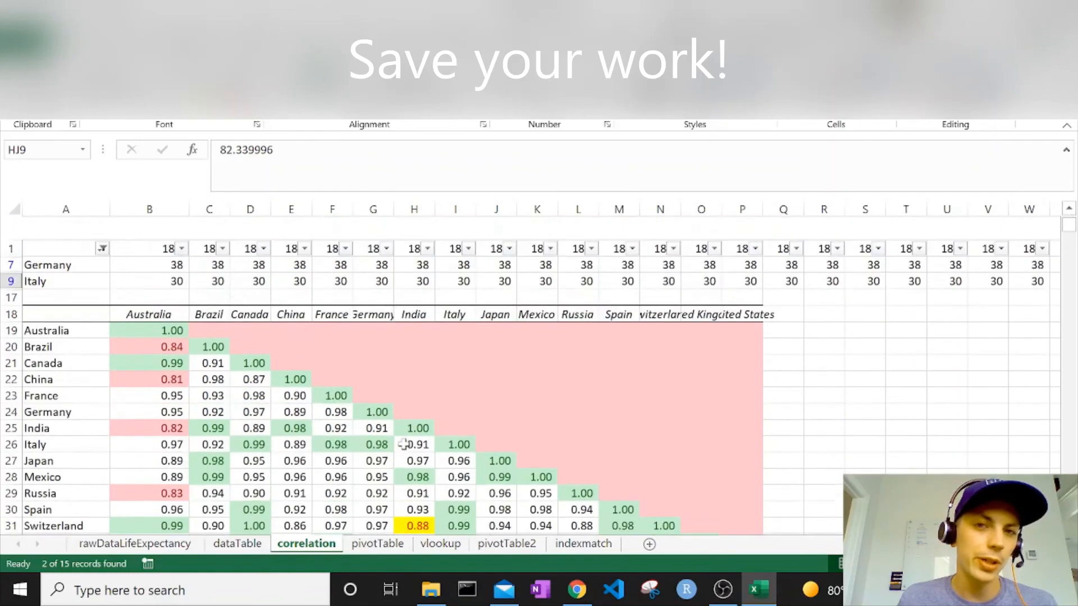